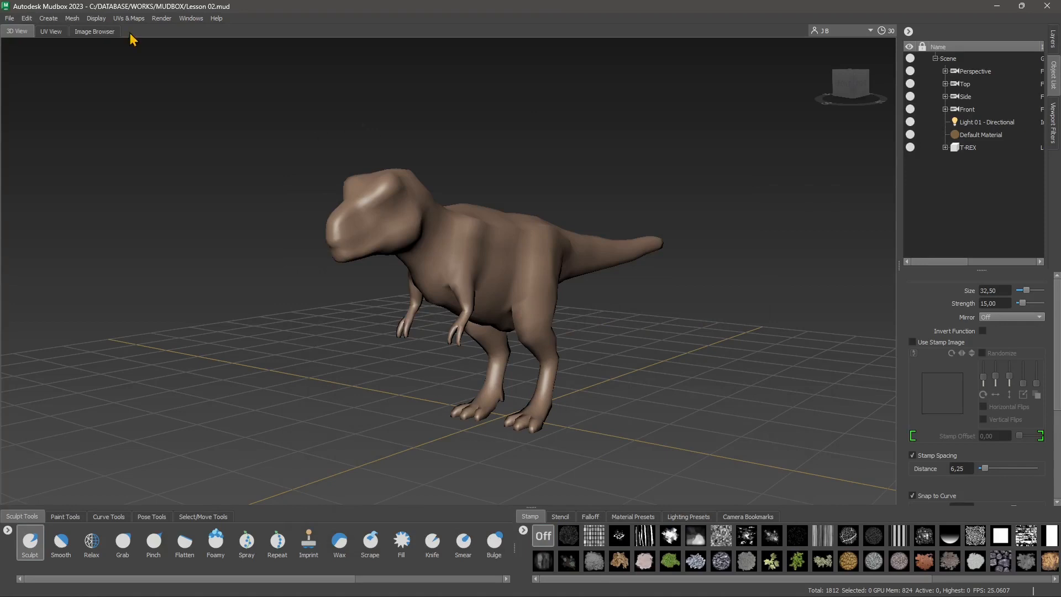
pyautogui.click(193, 18)
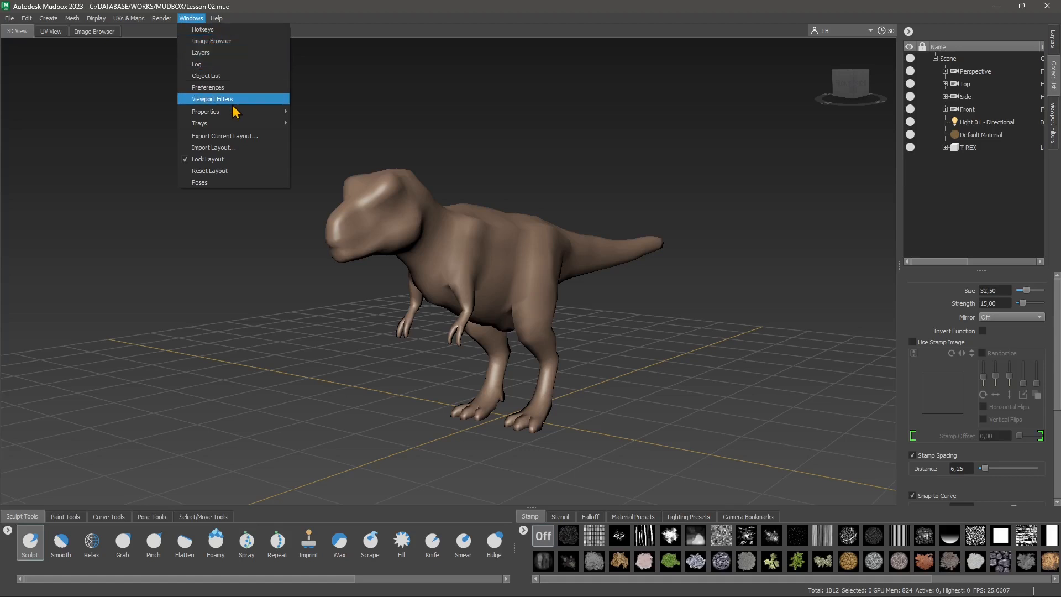
pyautogui.click(462, 165)
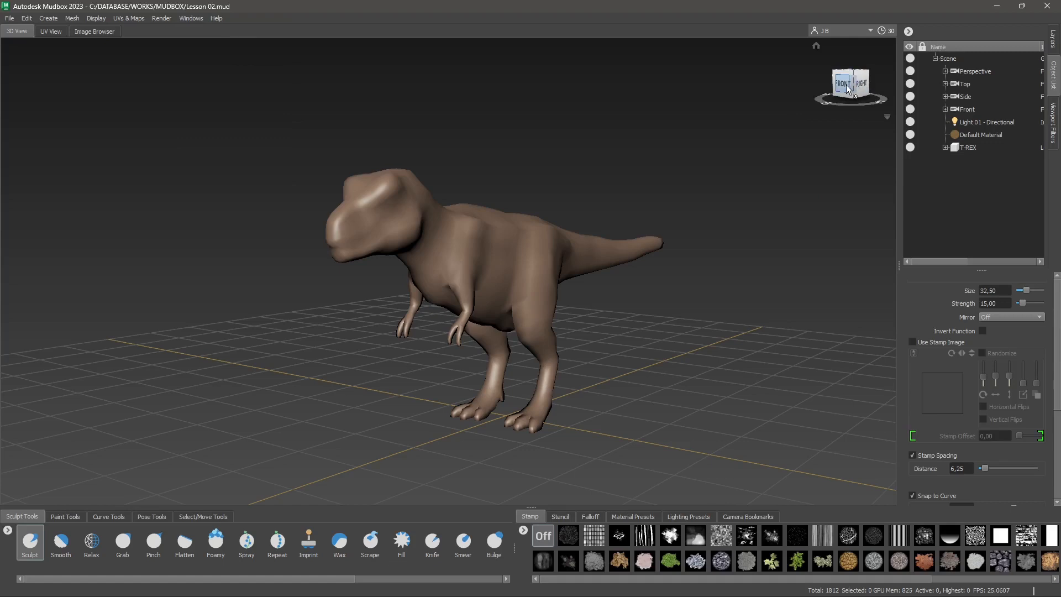
pyautogui.moveTo(850, 84); pyautogui.dragTo(880, 83)
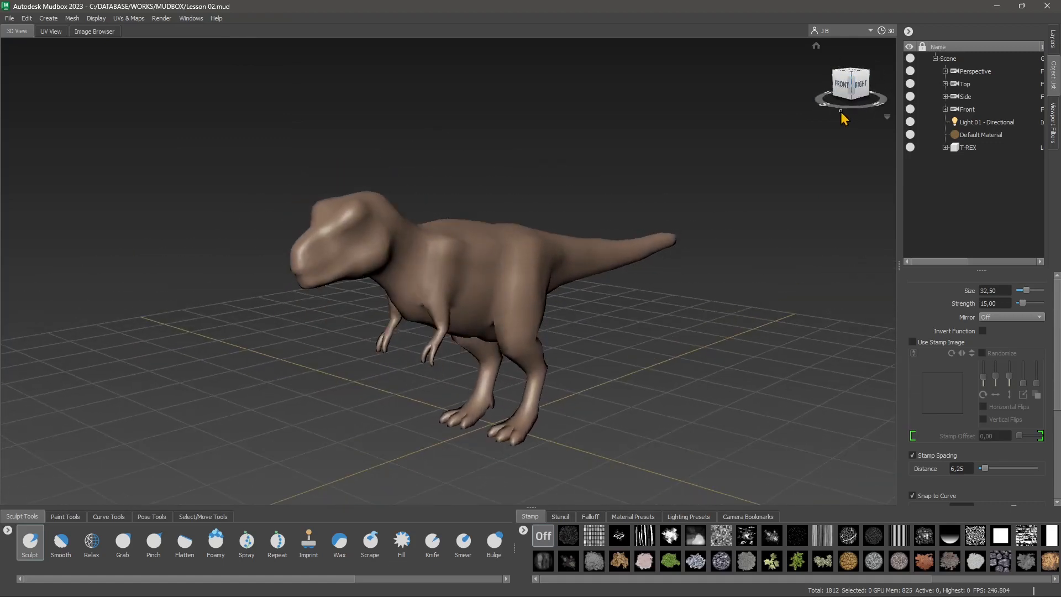
pyautogui.rightClick(463, 264)
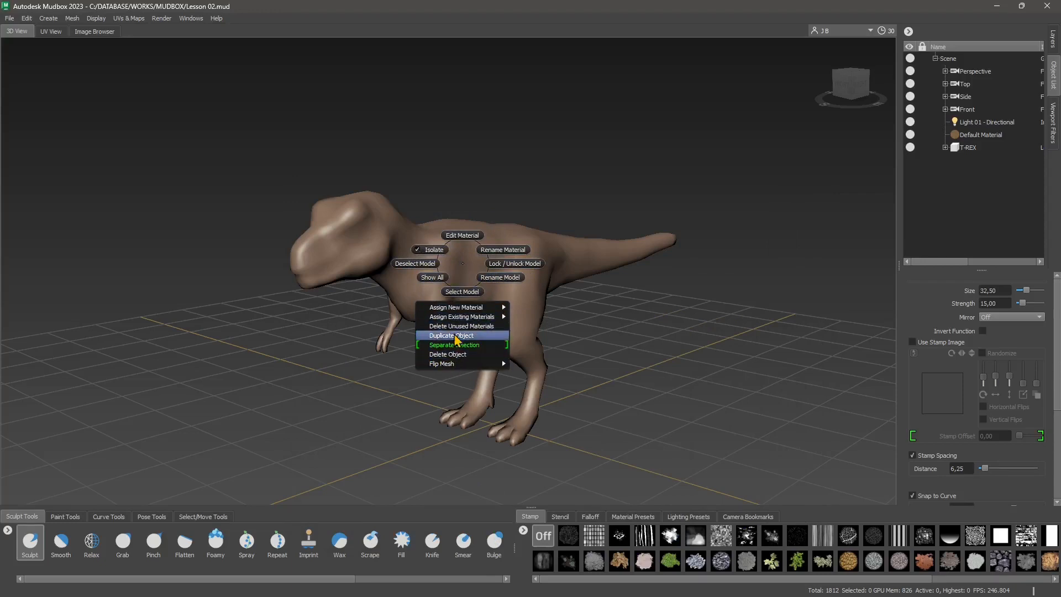
pyautogui.click(466, 265)
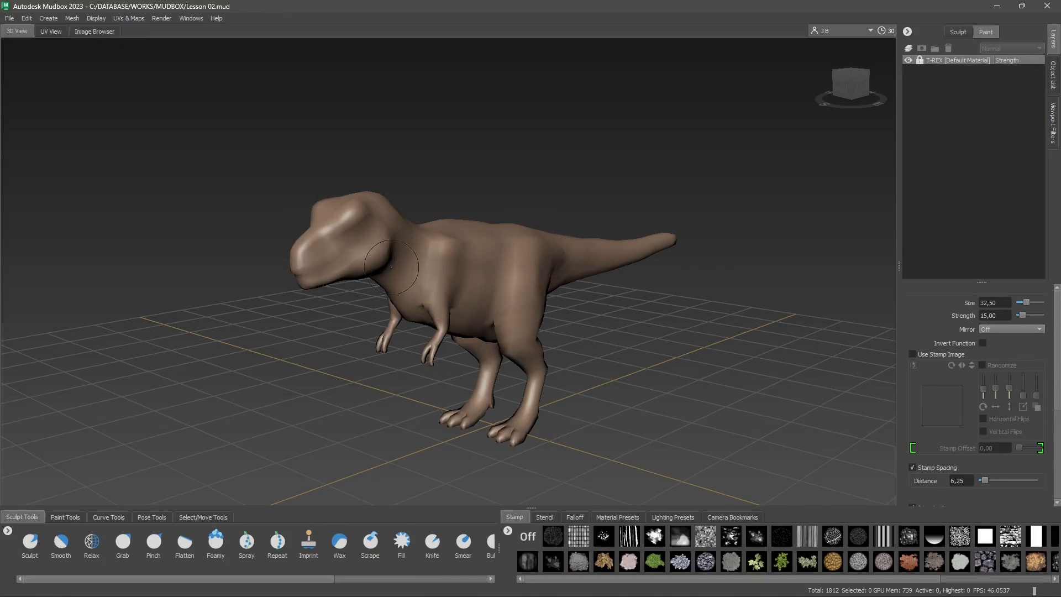
# Step: Add the built-in Bull mesh to the scene alongside the T-Rex
pyautogui.click(55, 19)
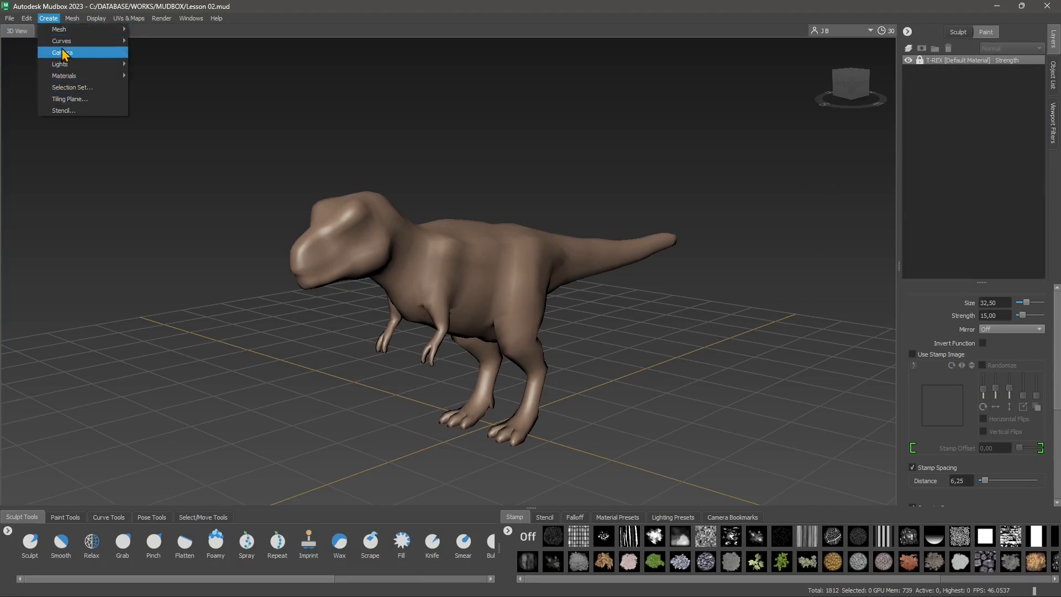
pyautogui.moveTo(65, 34)
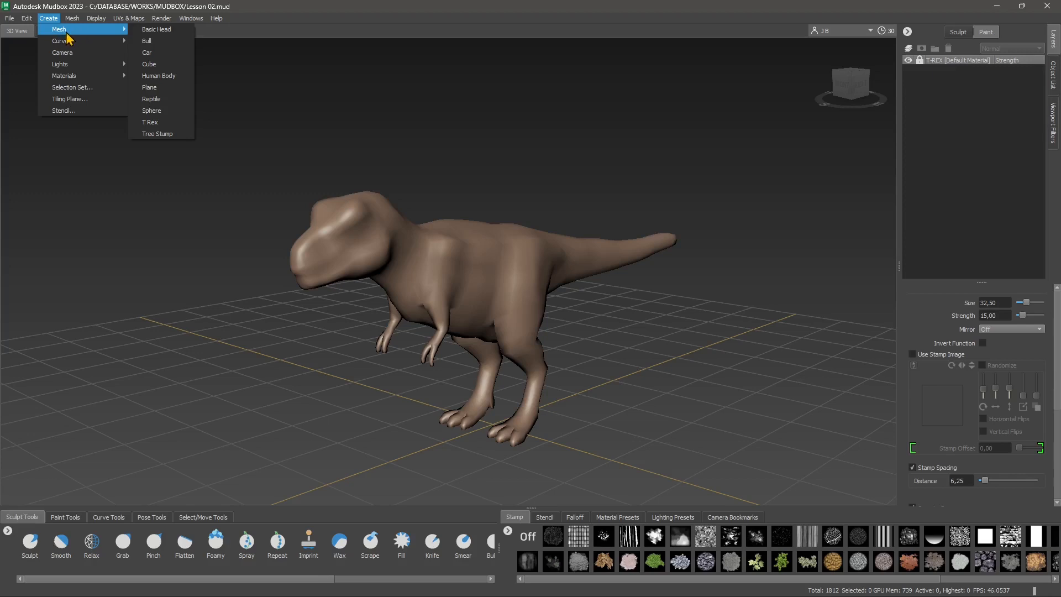
pyautogui.click(147, 43)
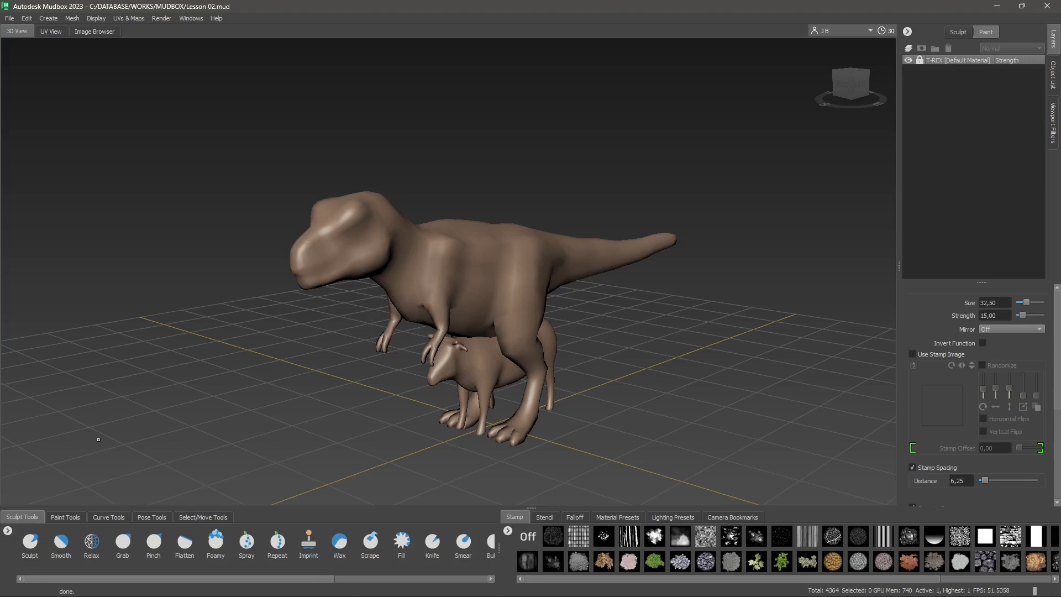
# Step: Look through the paint, curve, pose and select/move tool sets, and examine the tray and layer options
pyautogui.click(58, 519)
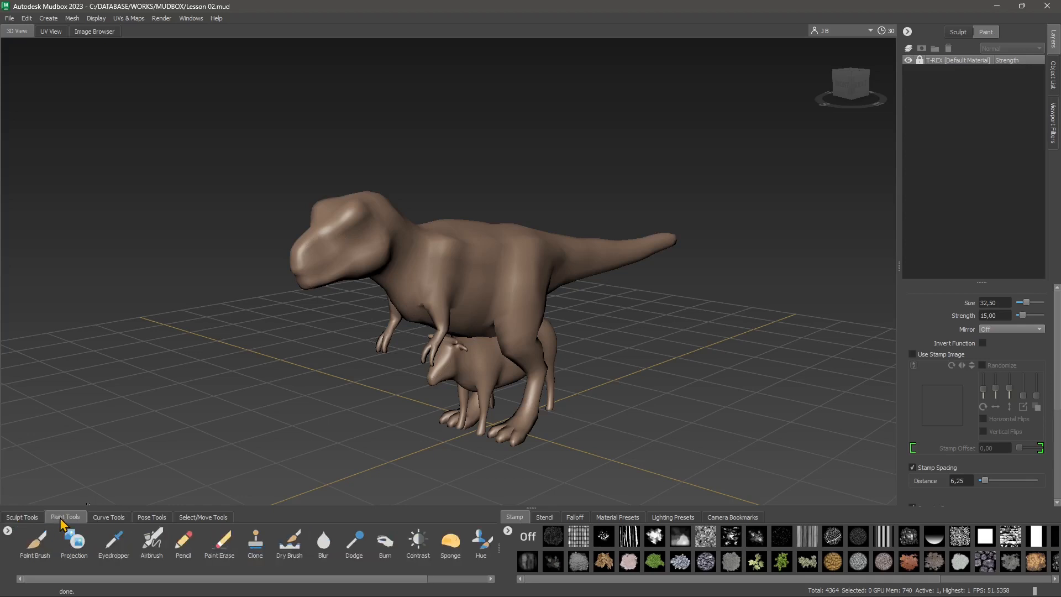
pyautogui.click(102, 518)
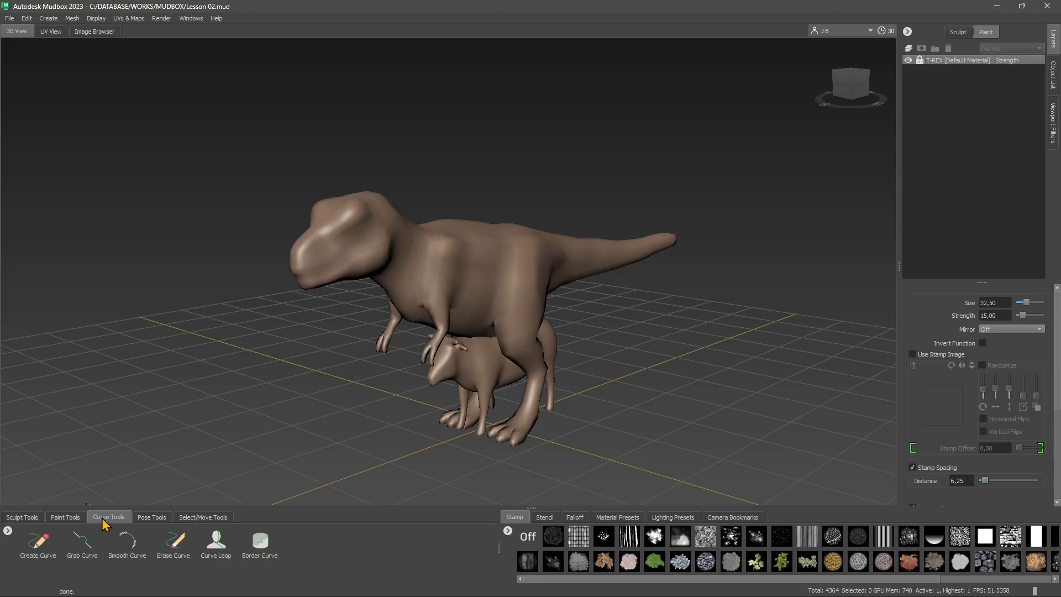
pyautogui.click(141, 519)
pyautogui.click(185, 519)
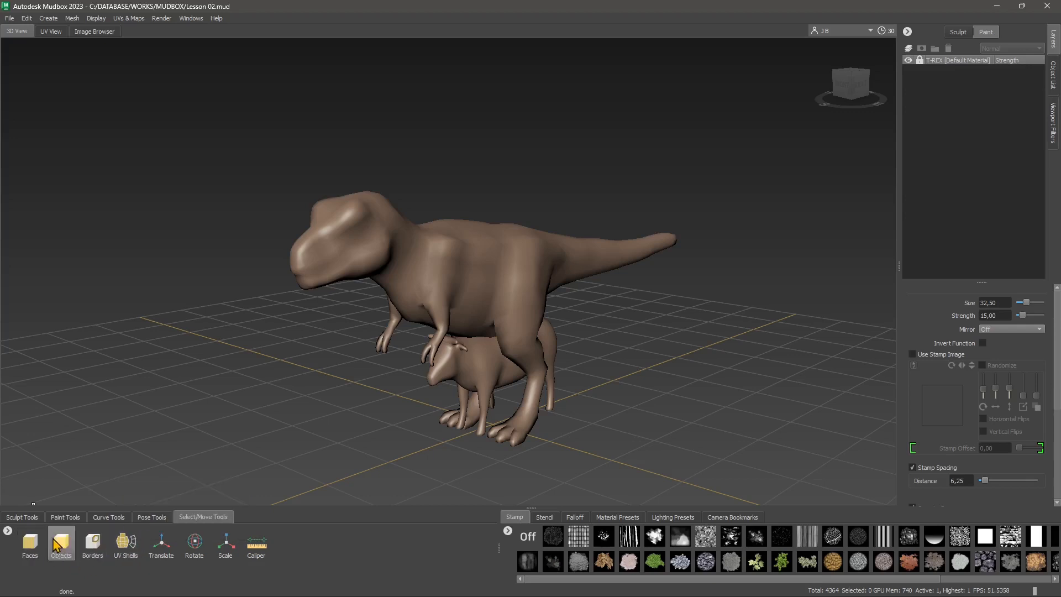
pyautogui.click(8, 530)
pyautogui.moveTo(11, 538)
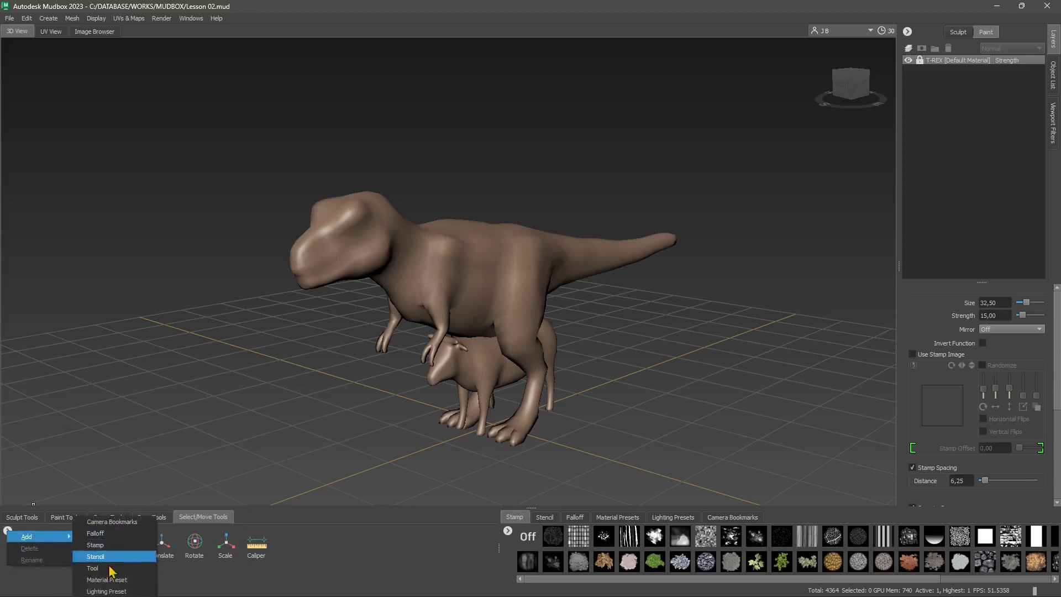
pyautogui.press('Escape')
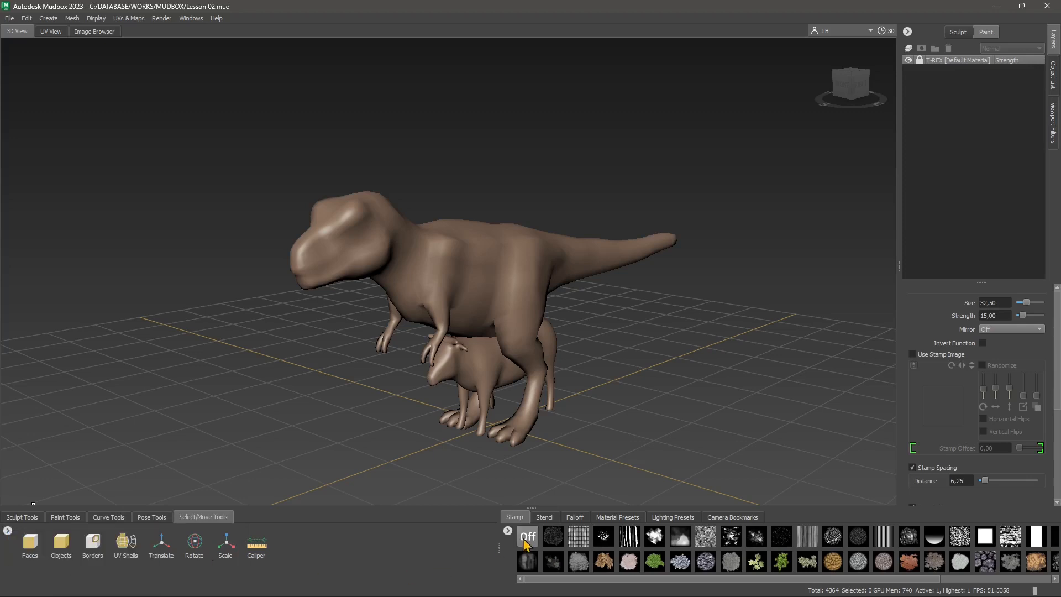
pyautogui.click(507, 531)
pyautogui.click(457, 554)
pyautogui.click(909, 48)
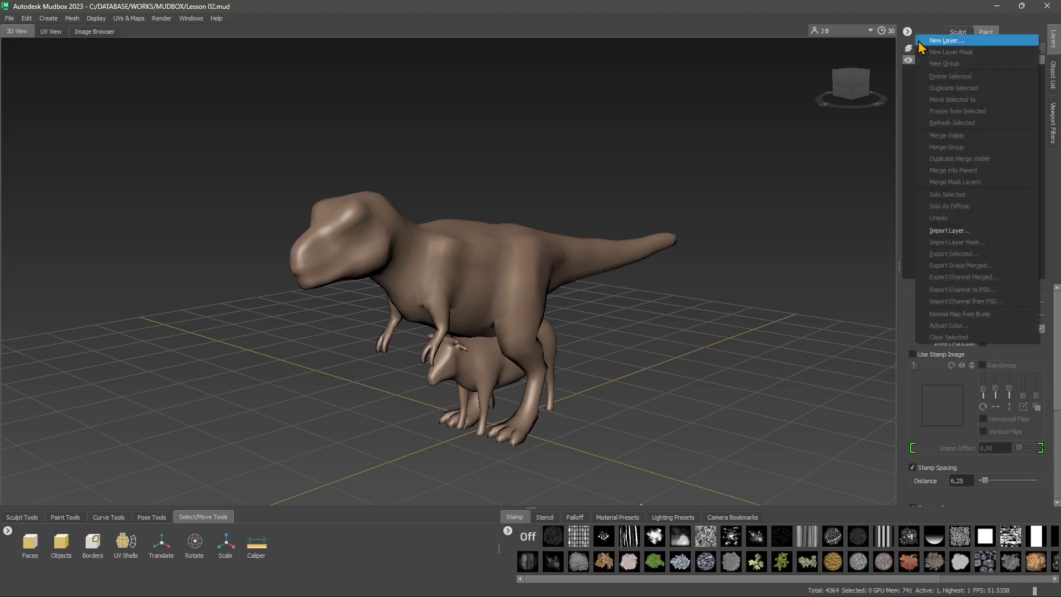
pyautogui.click(934, 16)
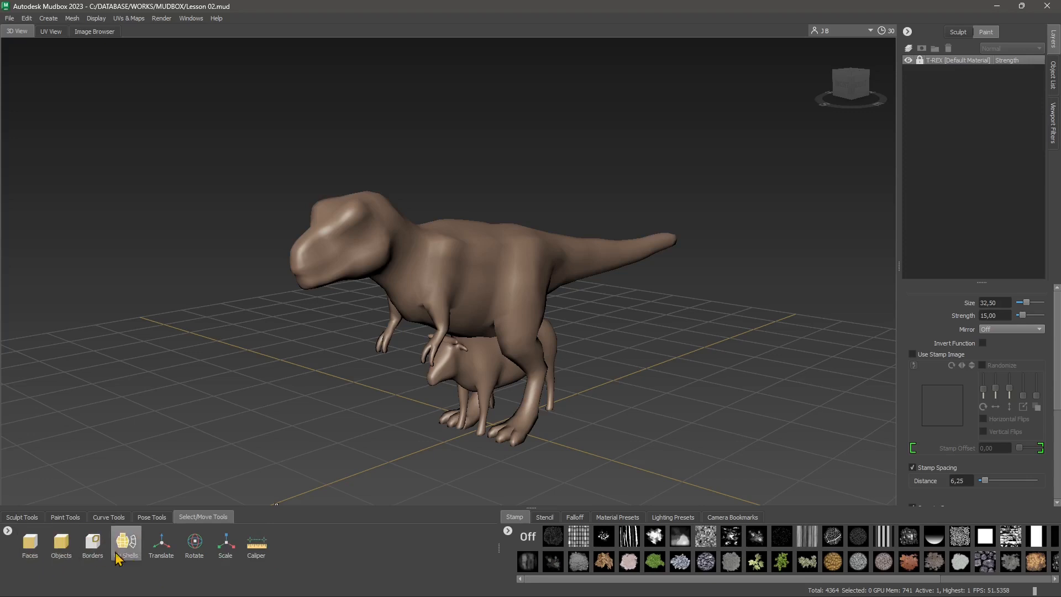
# Step: Select both the bull and the T-Rex in the scene using the Select Objects tool
pyautogui.click(69, 551)
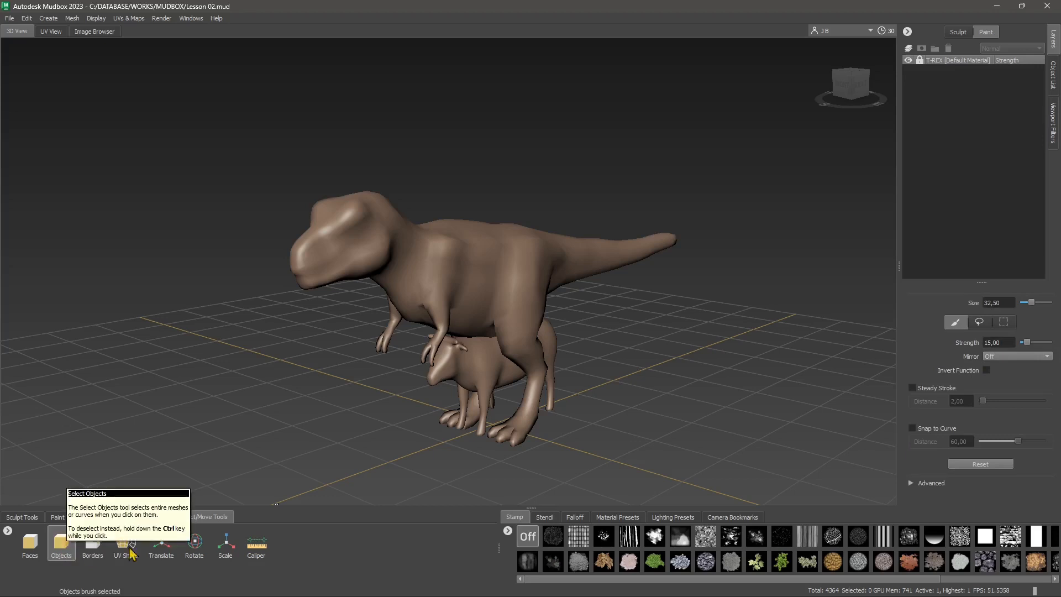
pyautogui.click(483, 360)
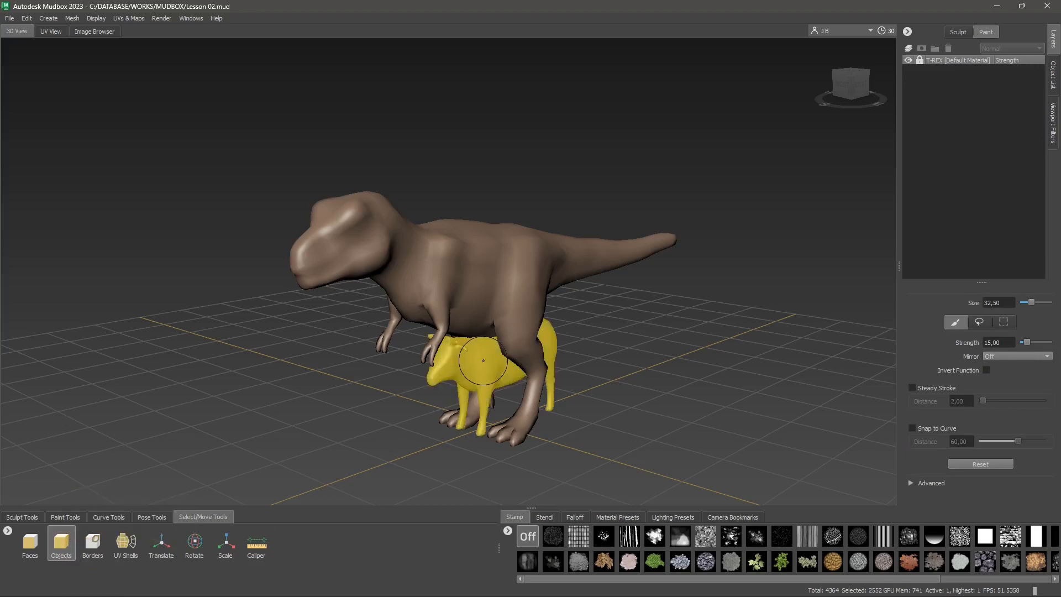
pyautogui.click(470, 266)
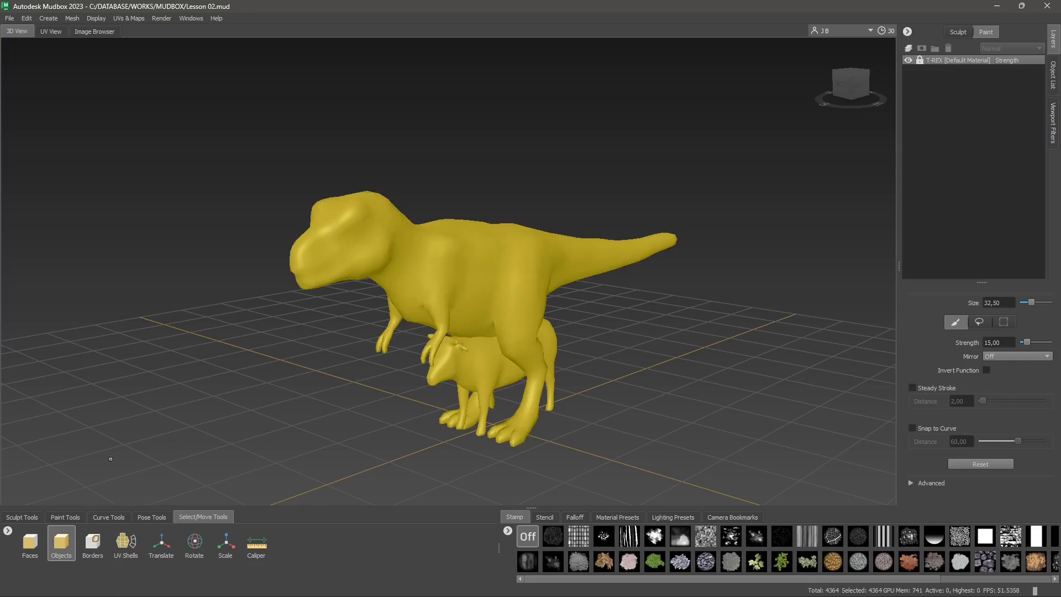
# Step: Activate the Sculpt brush and return to the select and move tools
pyautogui.click(21, 517)
pyautogui.click(30, 540)
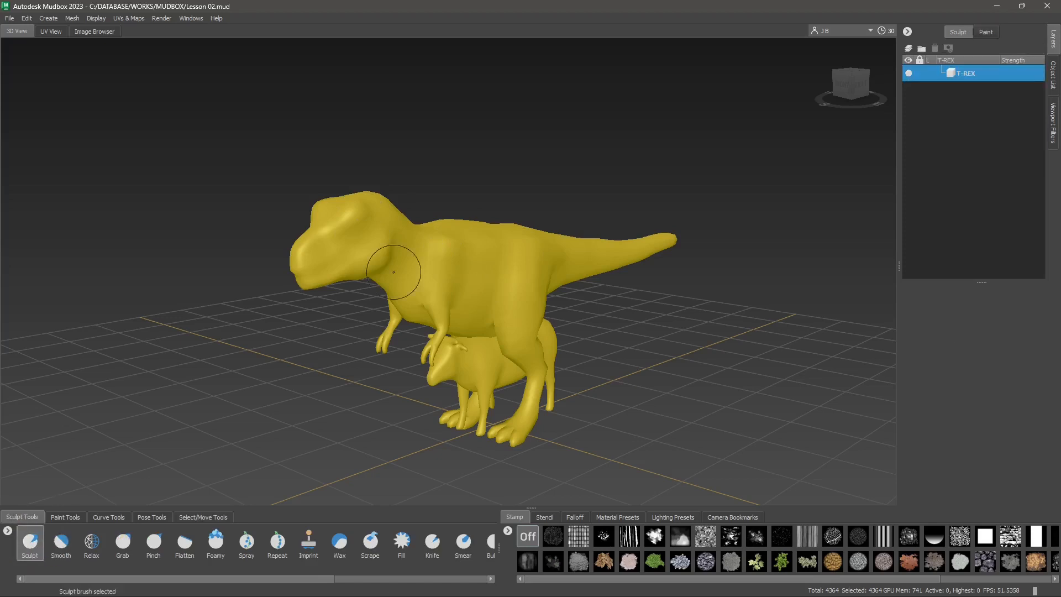
pyautogui.click(186, 518)
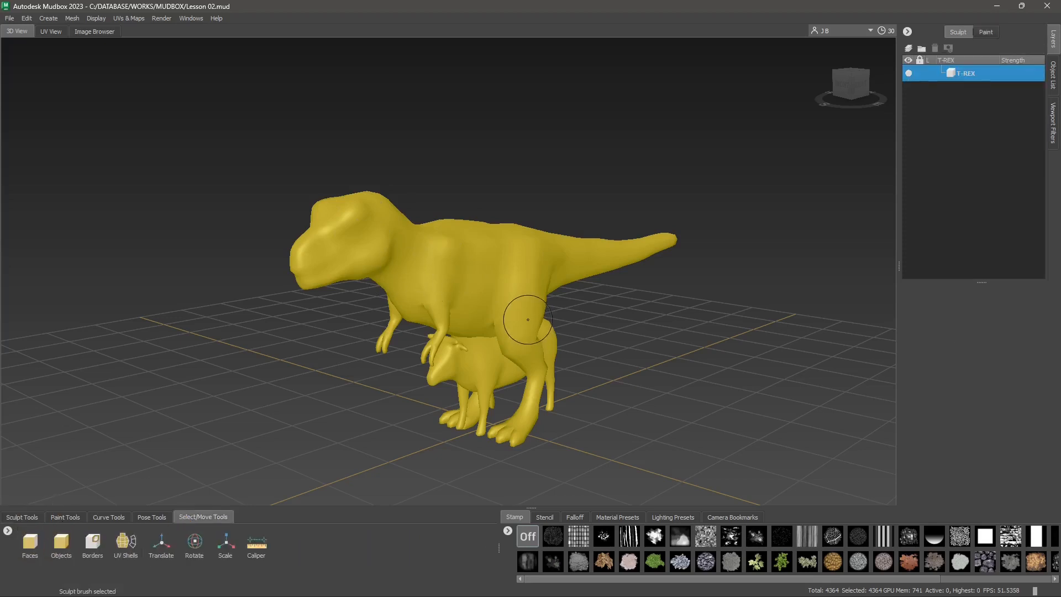
# Step: Display the object list and select only the bull in it, alternating between the T-Rex and bull entries
pyautogui.click(1053, 75)
pyautogui.keyDown('ctrl'); pyautogui.click(937, 147); pyautogui.keyUp('ctrl')
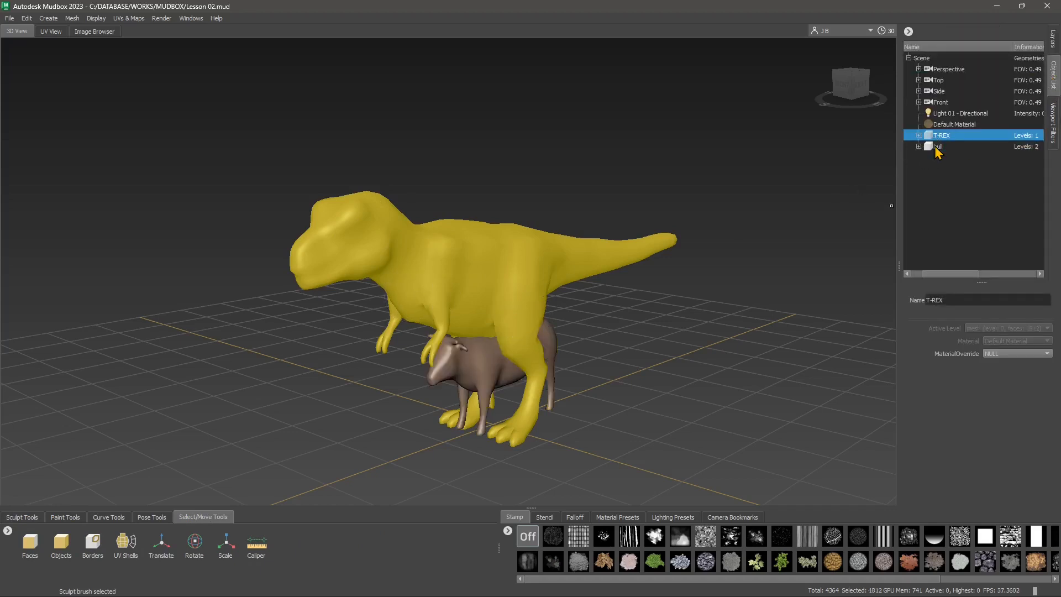
pyautogui.click(934, 147)
pyautogui.click(936, 136)
pyautogui.click(937, 145)
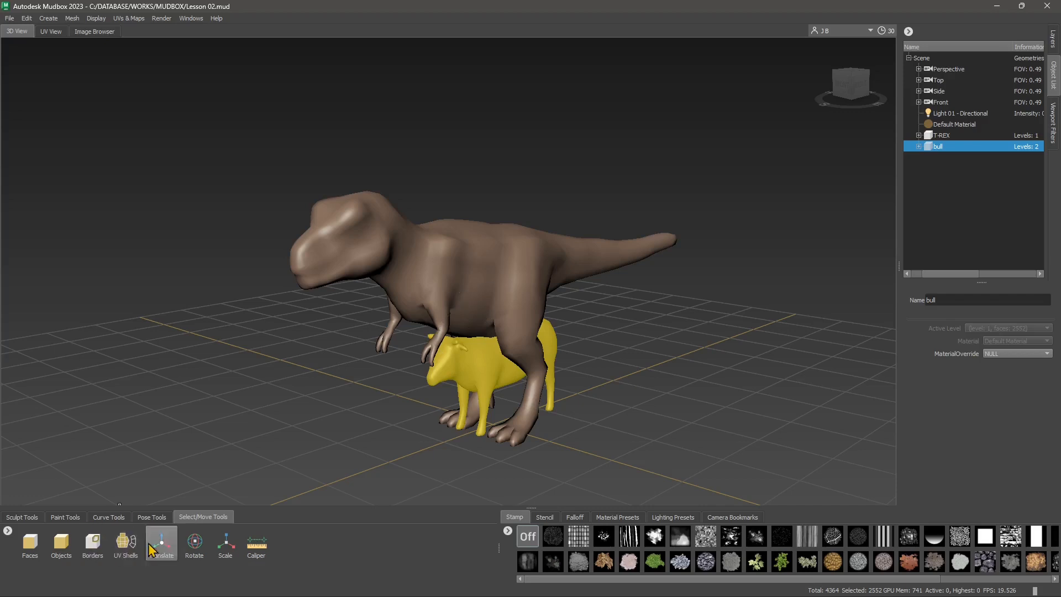
# Step: Add the T-Rex to the selection with the Select Objects tool and deselect both models one by one
pyautogui.click(61, 542)
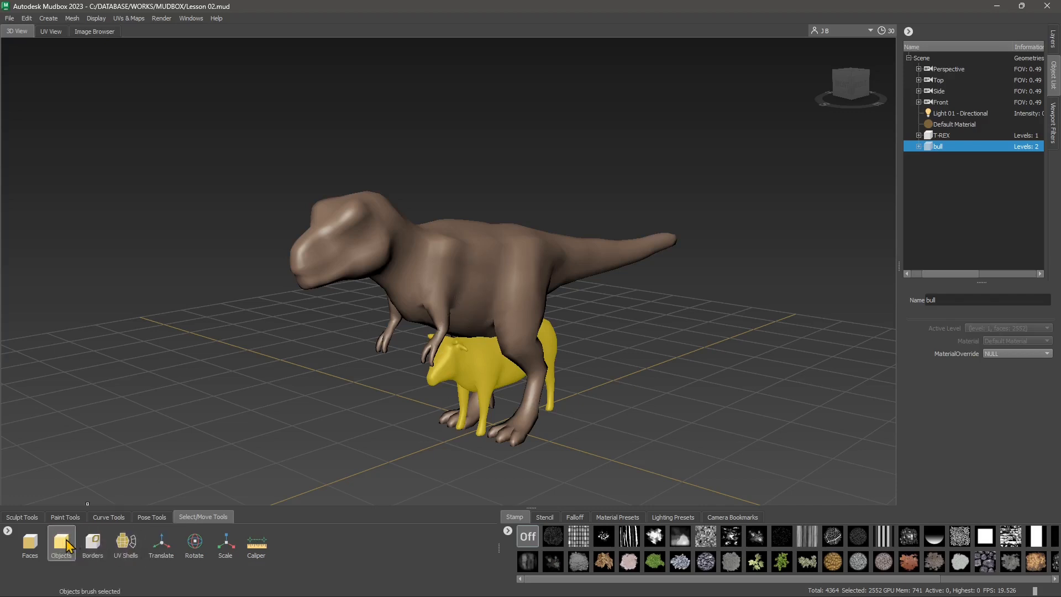
pyautogui.keyDown('shift'); pyautogui.click(508, 296); pyautogui.keyUp('shift')
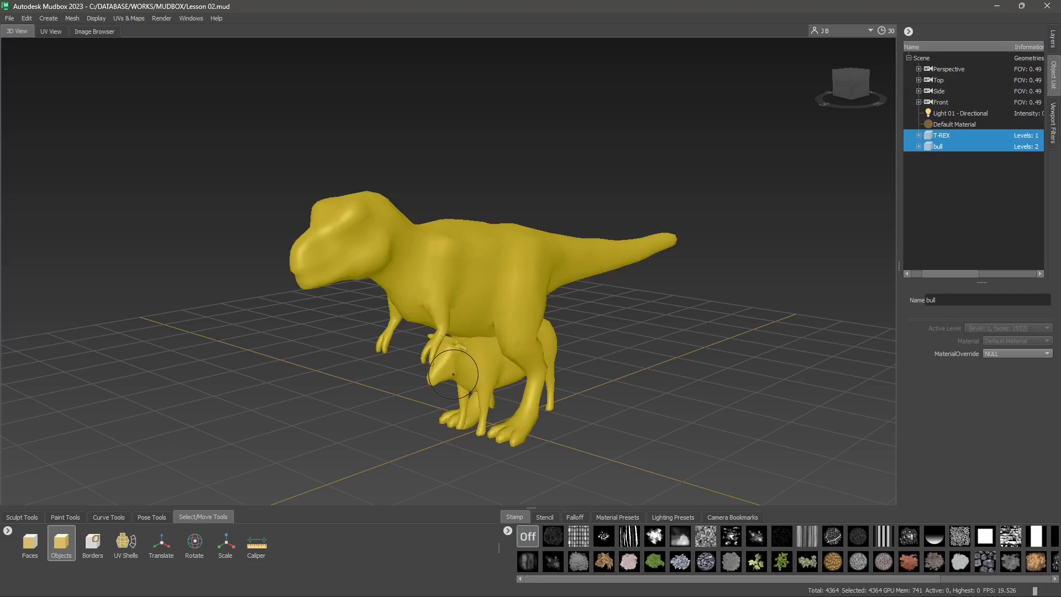
pyautogui.keyDown('ctrl'); pyautogui.click(467, 284); pyautogui.keyUp('ctrl')
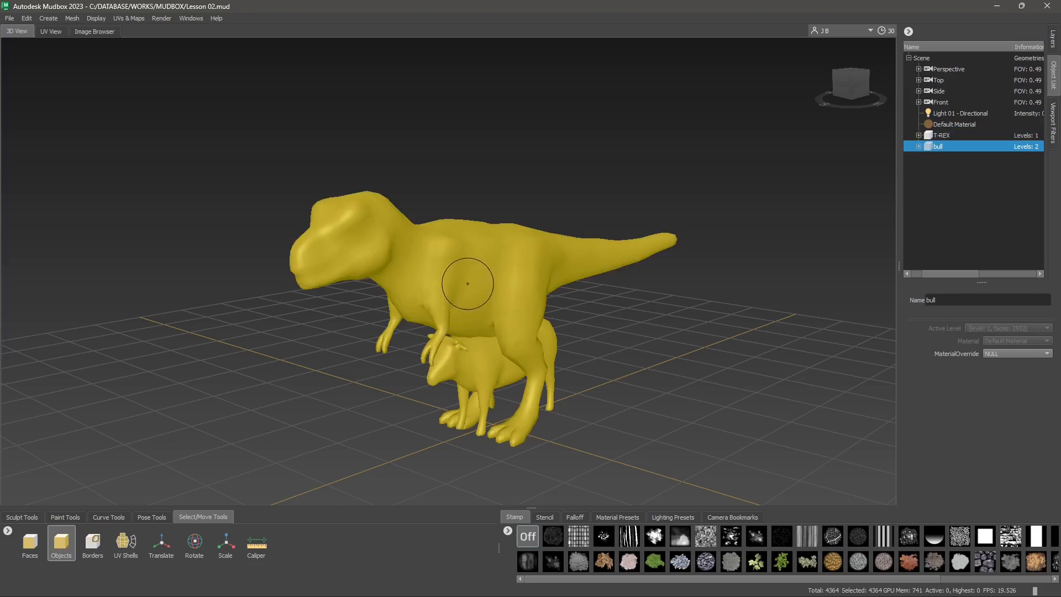
pyautogui.keyDown('ctrl'); pyautogui.click(476, 359); pyautogui.keyUp('ctrl')
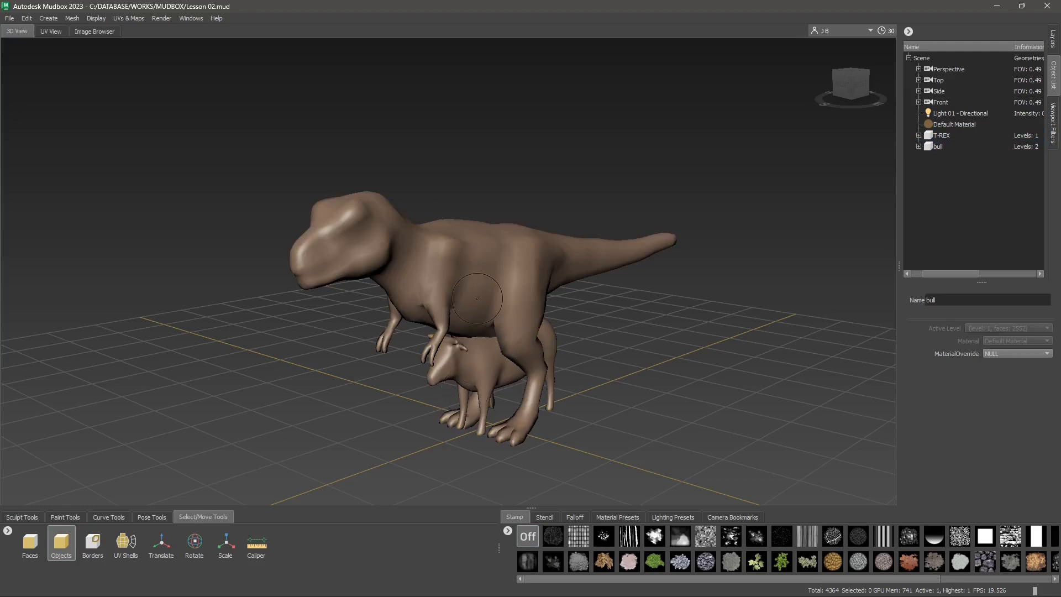
# Step: Select the bull, and practise adding the T-Rex to the selection and removing it so only the bull stays selected
pyautogui.click(478, 361)
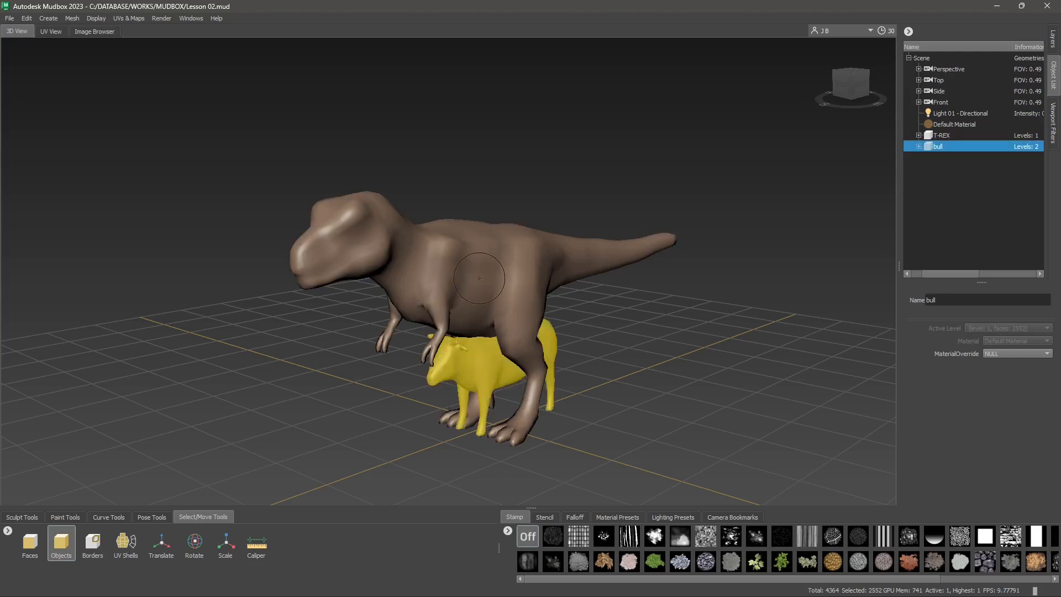
pyautogui.keyDown('shift'); pyautogui.click(474, 252); pyautogui.keyUp('shift')
pyautogui.keyDown('ctrl'); pyautogui.click(477, 294); pyautogui.keyUp('ctrl')
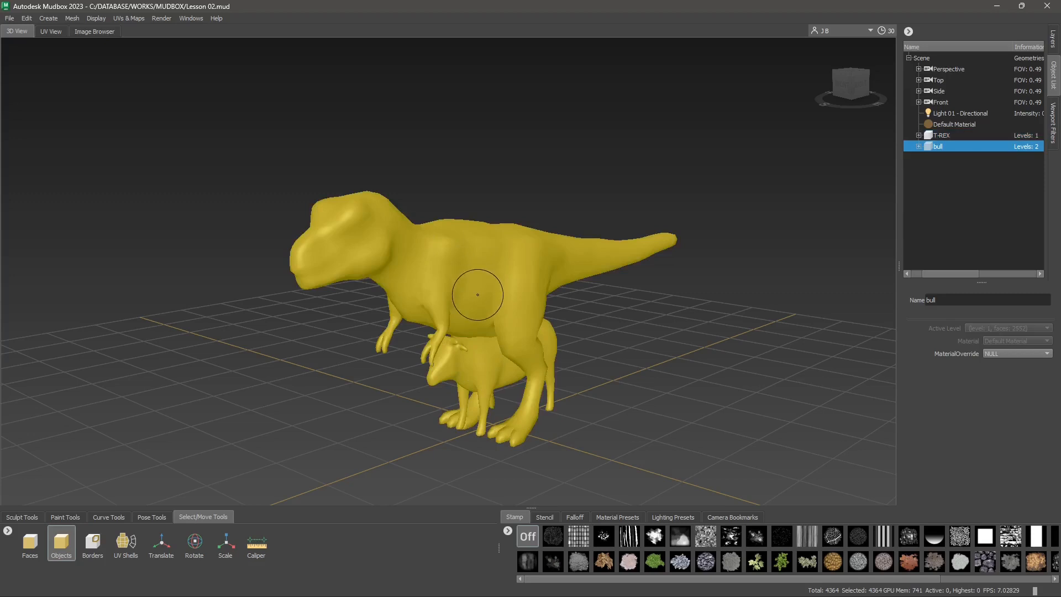
pyautogui.keyDown('shift'); pyautogui.click(478, 294); pyautogui.keyUp('shift')
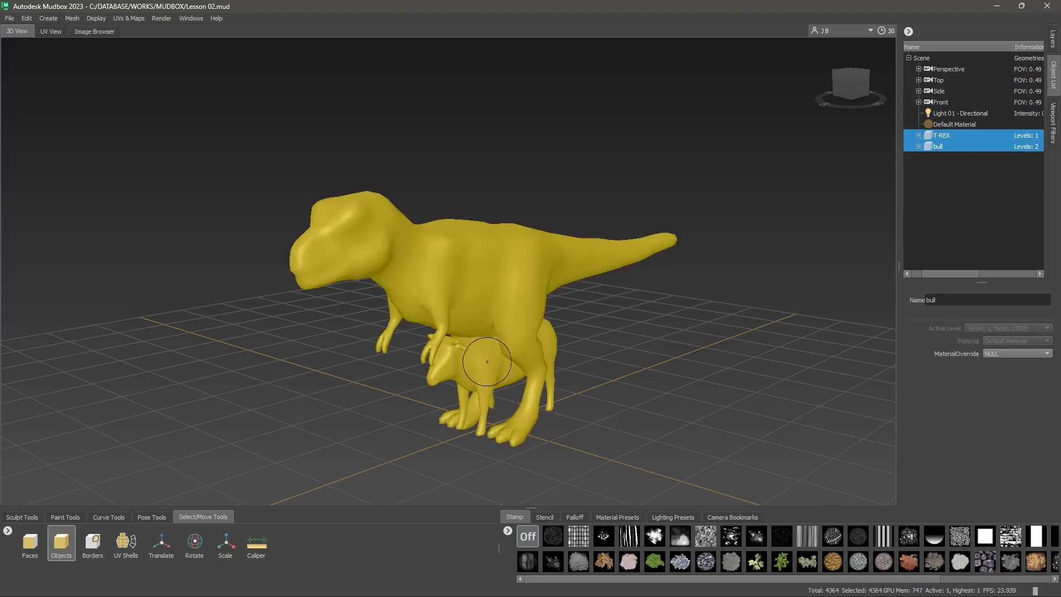
pyautogui.keyDown('ctrl'); pyautogui.click(498, 270); pyautogui.keyUp('ctrl')
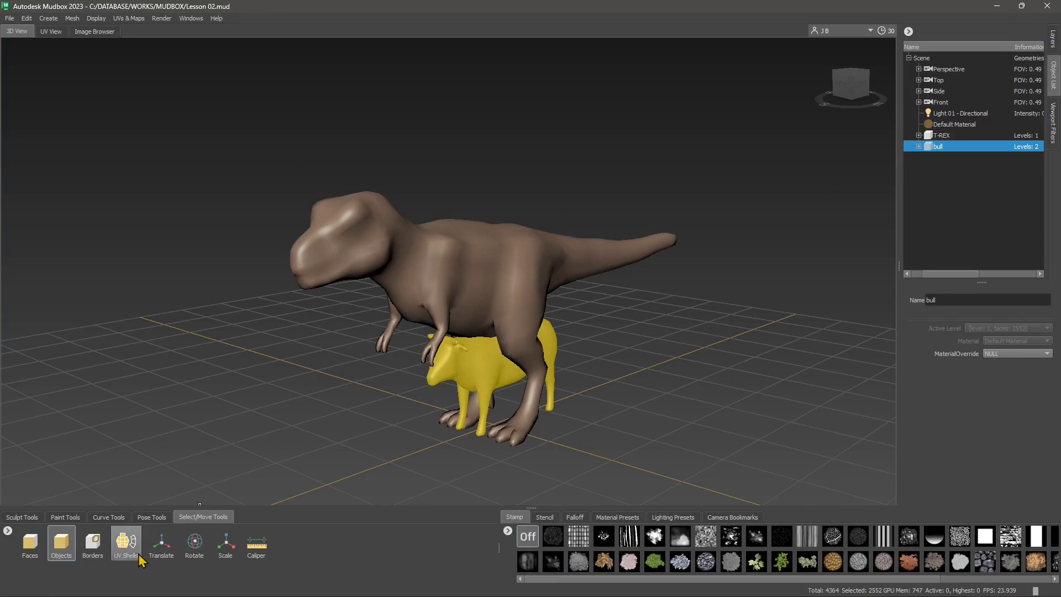
# Step: Measure the distance from the bull's front leg to the T-Rex's neck below the jaw with the Caliper tool
pyautogui.click(162, 554)
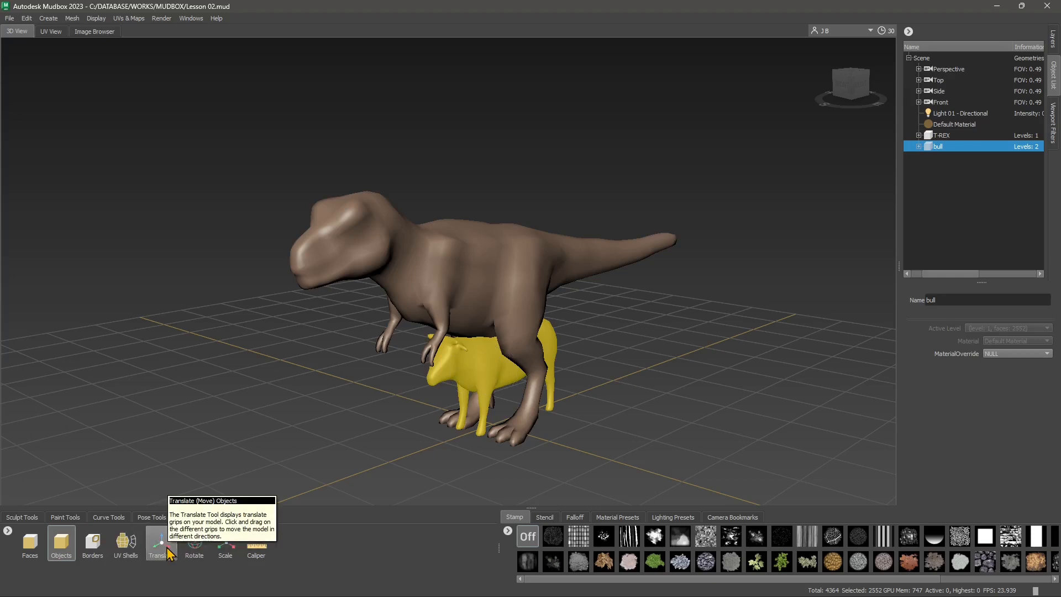
pyautogui.click(256, 544)
pyautogui.click(451, 368)
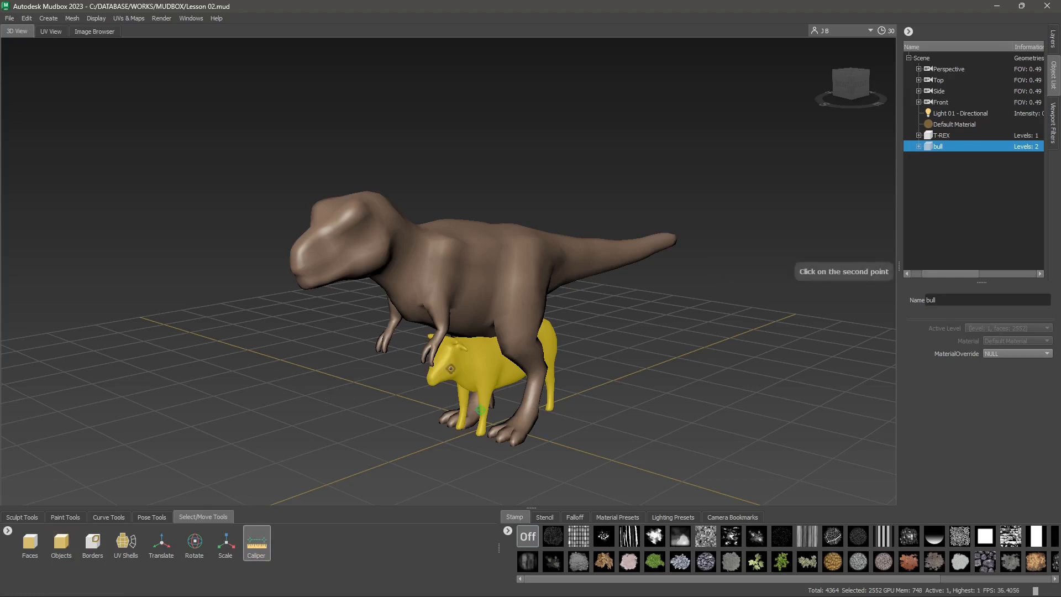
pyautogui.click(381, 265)
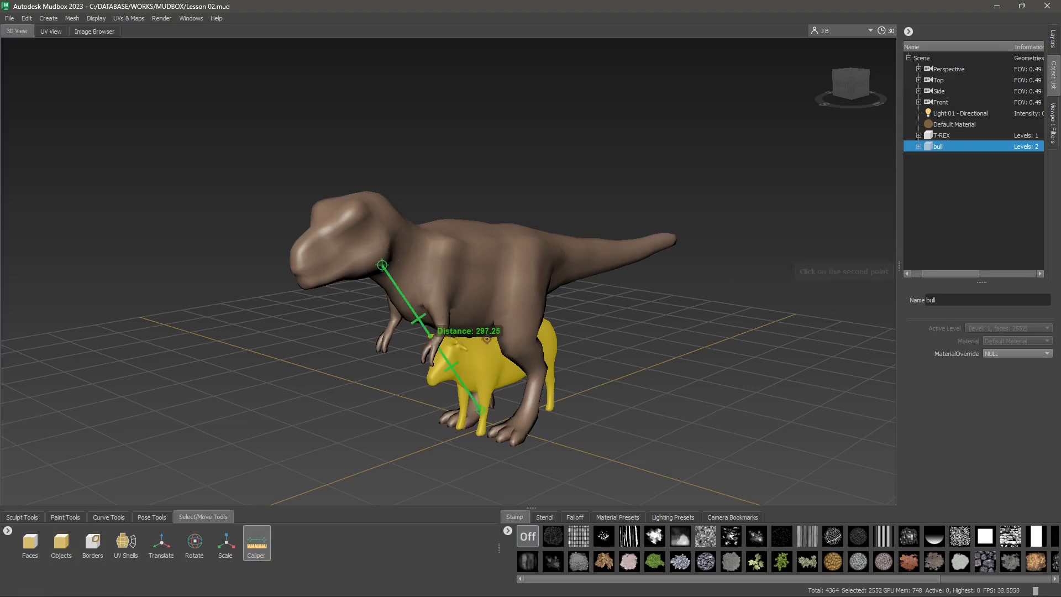
# Step: Measure from the tip of the T-Rex's lower jaw to its foot with the Caliper tool, clearing each measurement
pyautogui.click(406, 430)
pyautogui.click(308, 285)
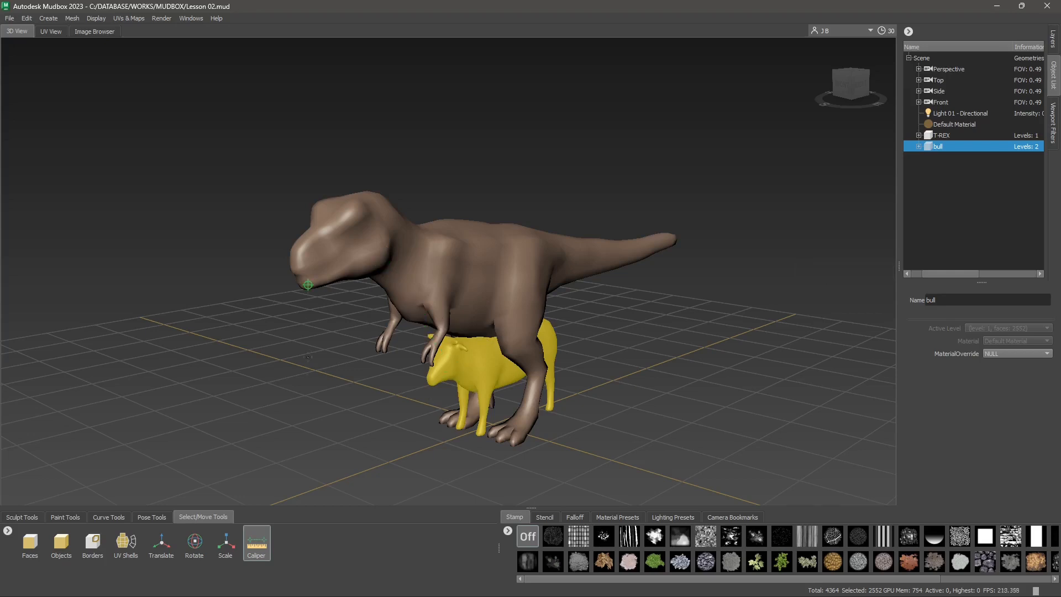
pyautogui.click(330, 487)
pyautogui.click(306, 288)
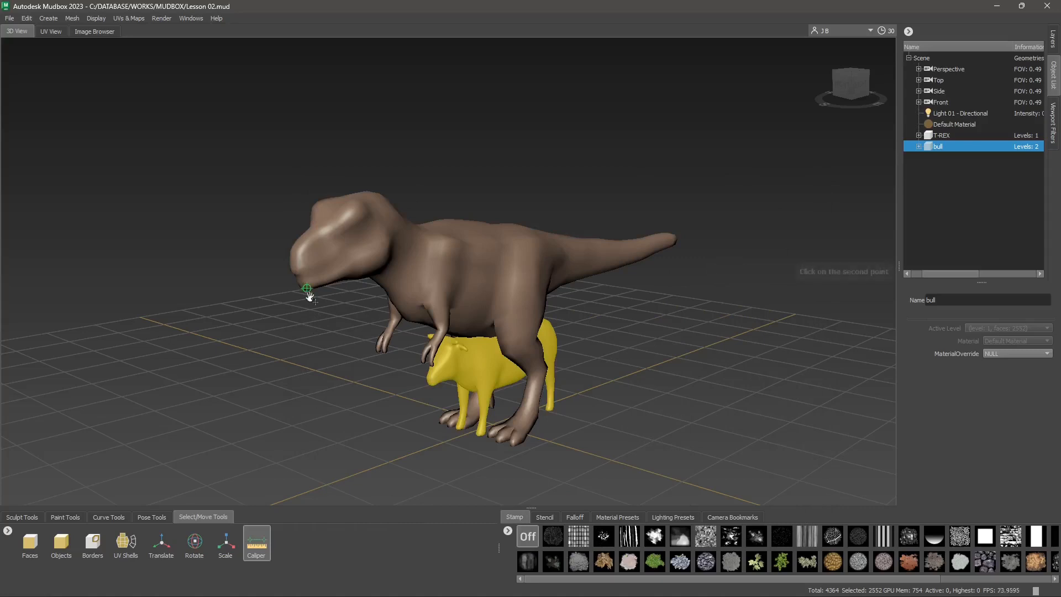
pyautogui.click(501, 441)
pyautogui.click(182, 284)
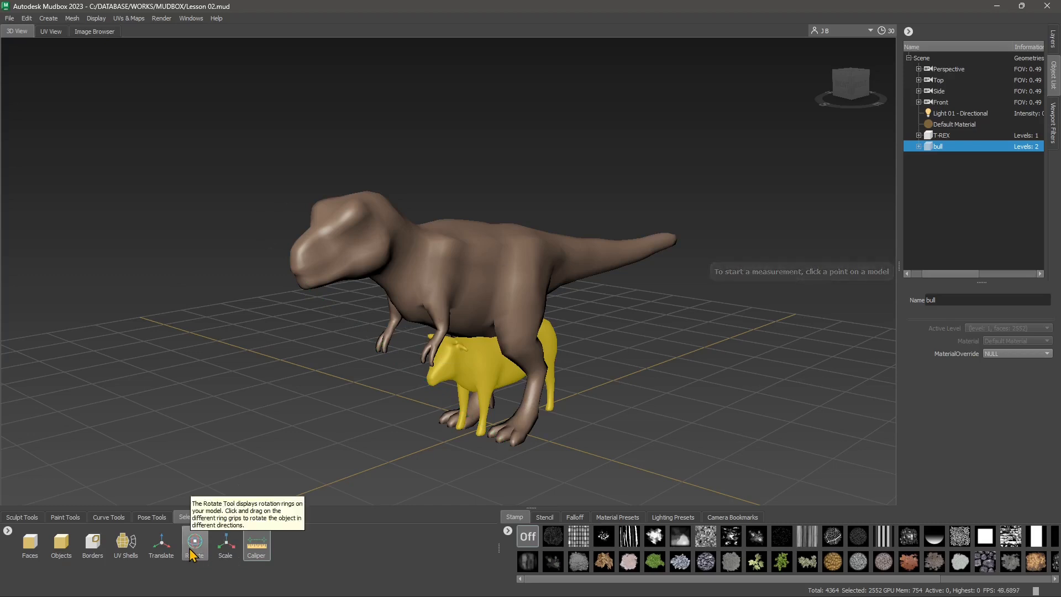
# Step: Try moving the bull along single axes and freely with the Translate tool, undoing the vertical lift
pyautogui.click(161, 545)
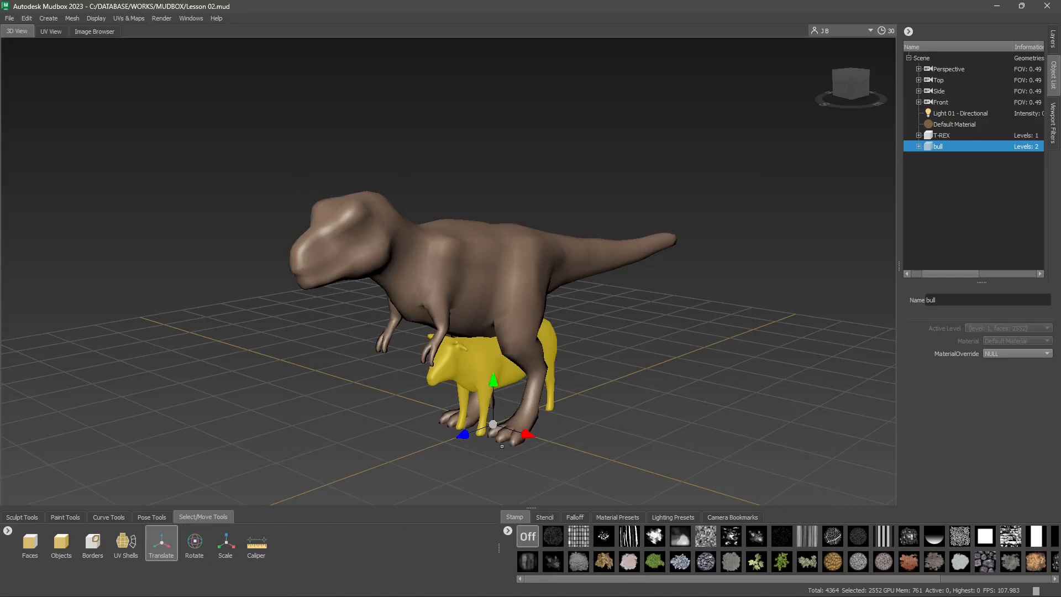
pyautogui.moveTo(529, 437); pyautogui.dragTo(189, 439)
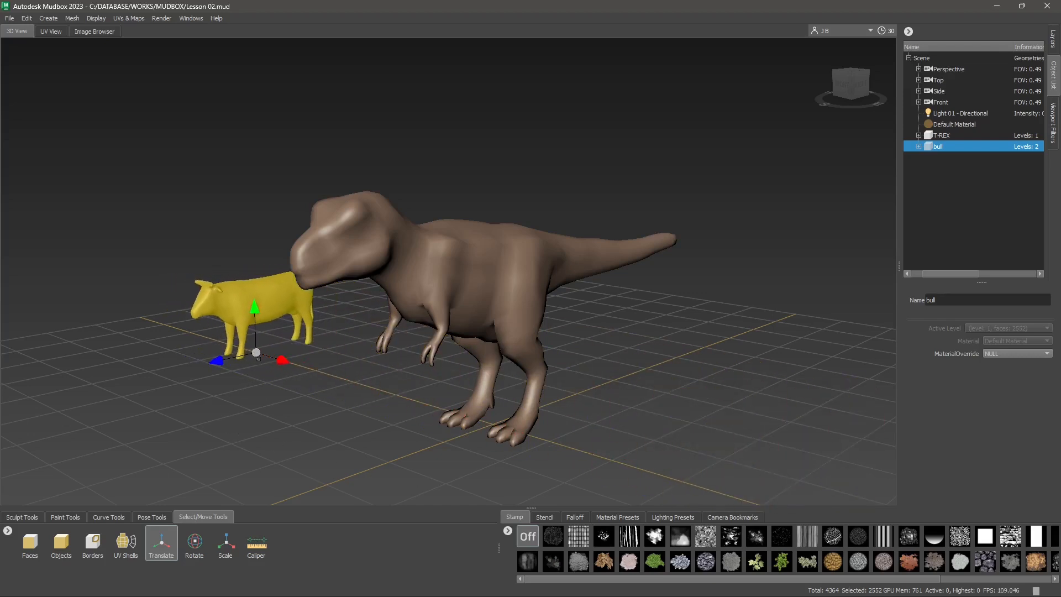
pyautogui.moveTo(301, 462)
pyautogui.mouseDown()
pyautogui.moveTo(225, 470)
pyautogui.moveTo(325, 458)
pyautogui.moveTo(258, 473)
pyautogui.moveTo(315, 461)
pyautogui.mouseUp()
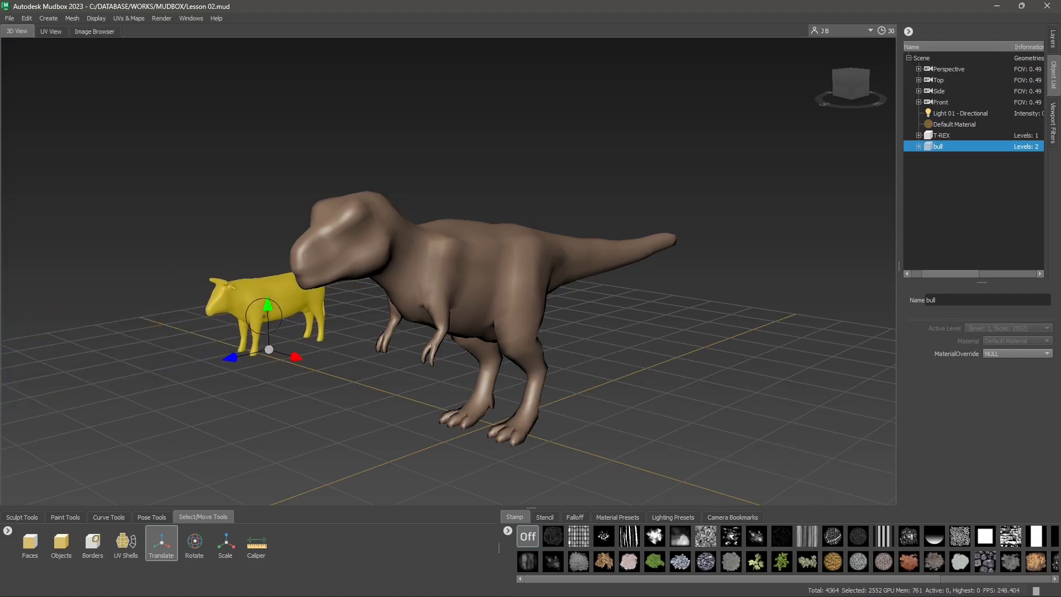
pyautogui.moveTo(264, 316); pyautogui.dragTo(279, 134)
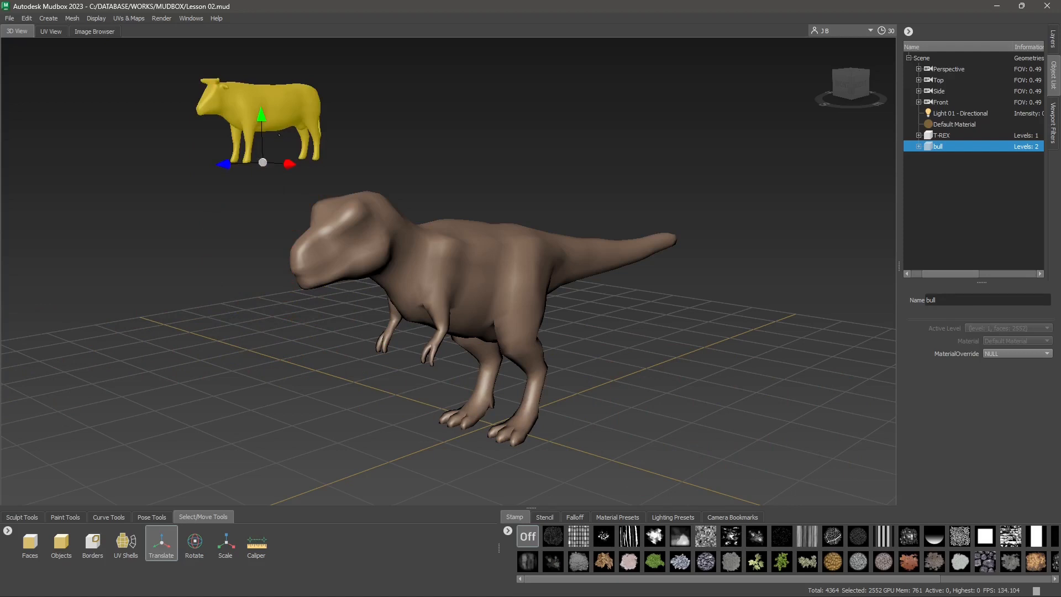
pyautogui.hotkey('ctrl', 'z')
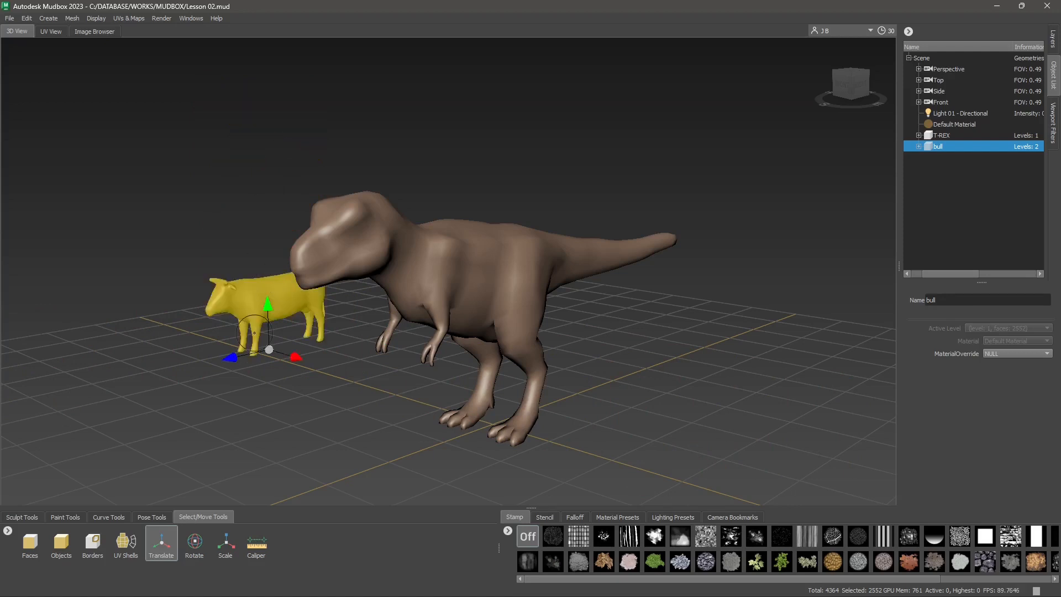
pyautogui.moveTo(269, 350); pyautogui.dragTo(243, 320)
pyautogui.moveTo(264, 359); pyautogui.dragTo(321, 379)
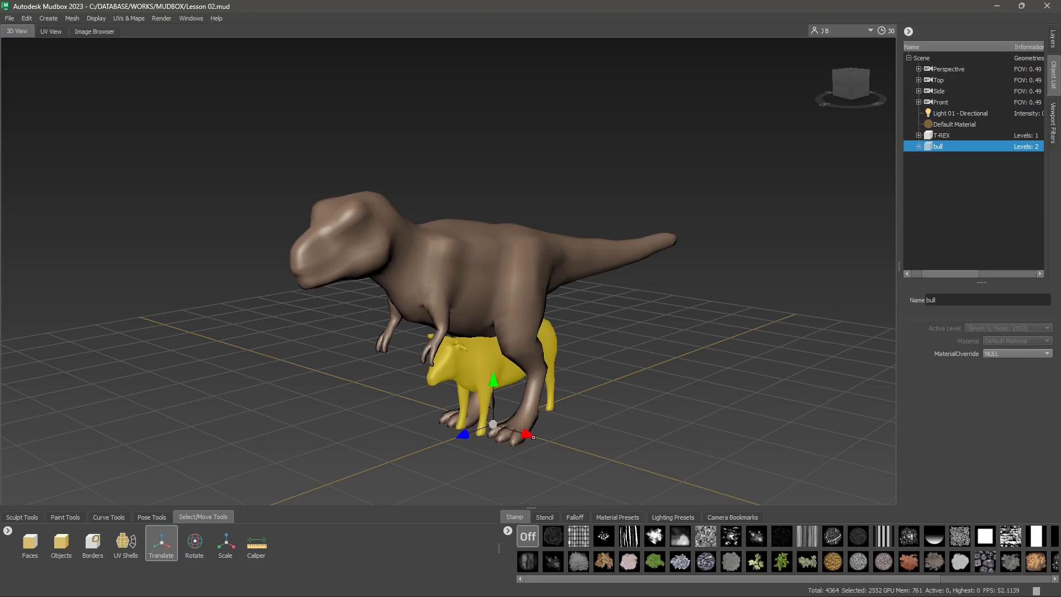
# Step: Move the bull along its X axis from beneath the T-Rex to beyond its head and activate the Rotate tool
pyautogui.moveTo(533, 437); pyautogui.dragTo(285, 362)
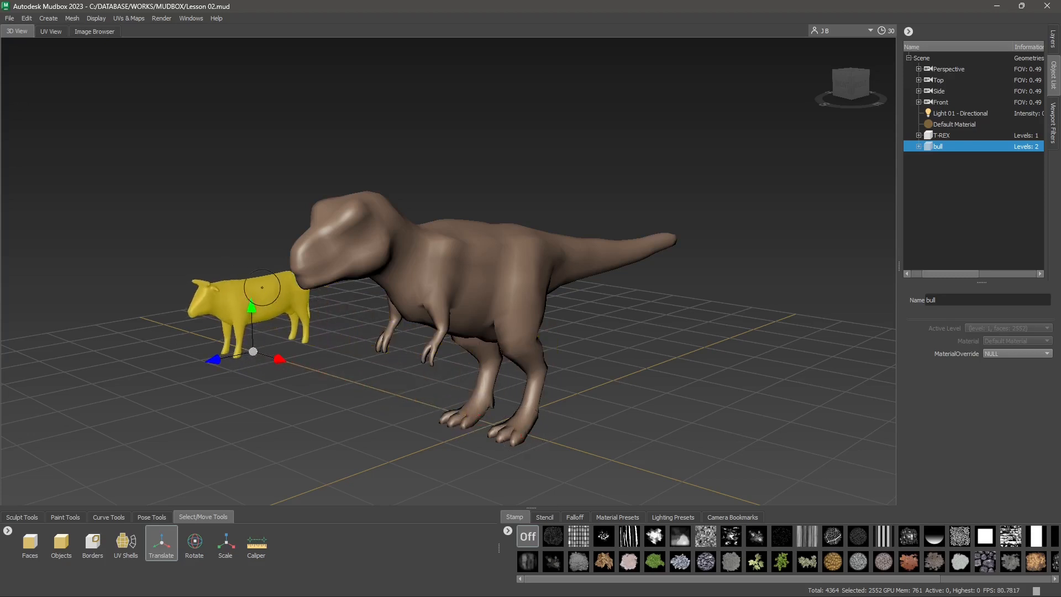
pyautogui.click(196, 549)
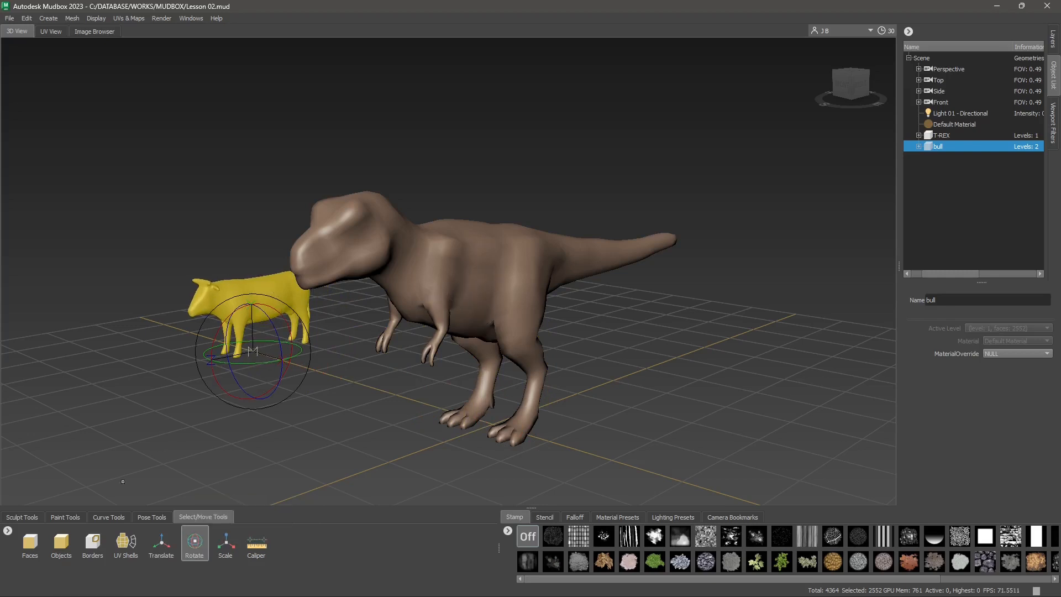
# Step: Practise adding and removing the T-Rex and bull from the selection with the Select Objects tool, leaving only the bull selected
pyautogui.click(61, 543)
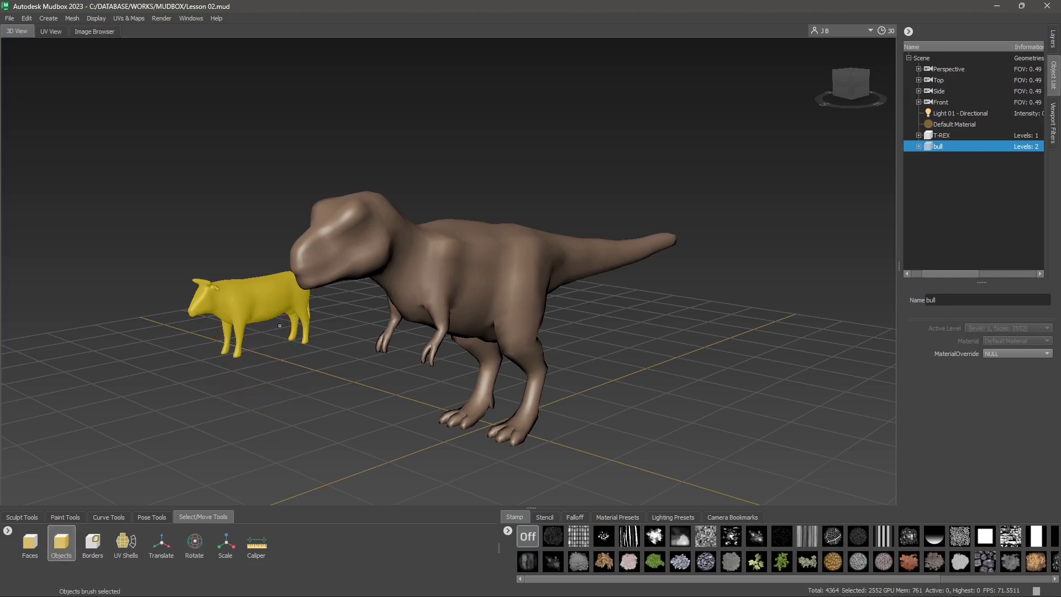
pyautogui.keyDown('shift'); pyautogui.click(462, 265); pyautogui.keyUp('shift')
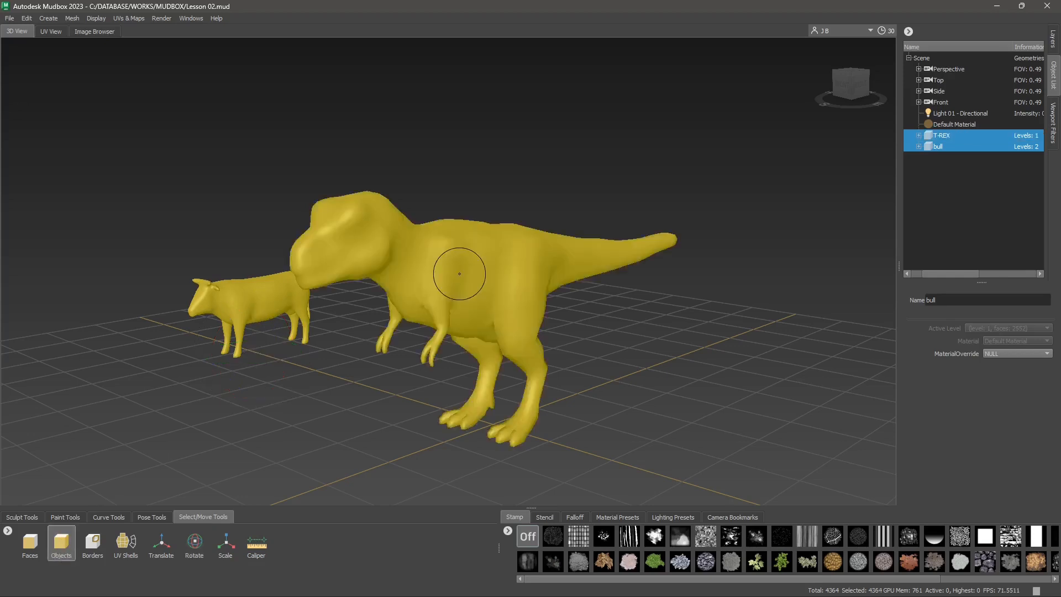
pyautogui.keyDown('ctrl'); pyautogui.click(263, 297); pyautogui.keyUp('ctrl')
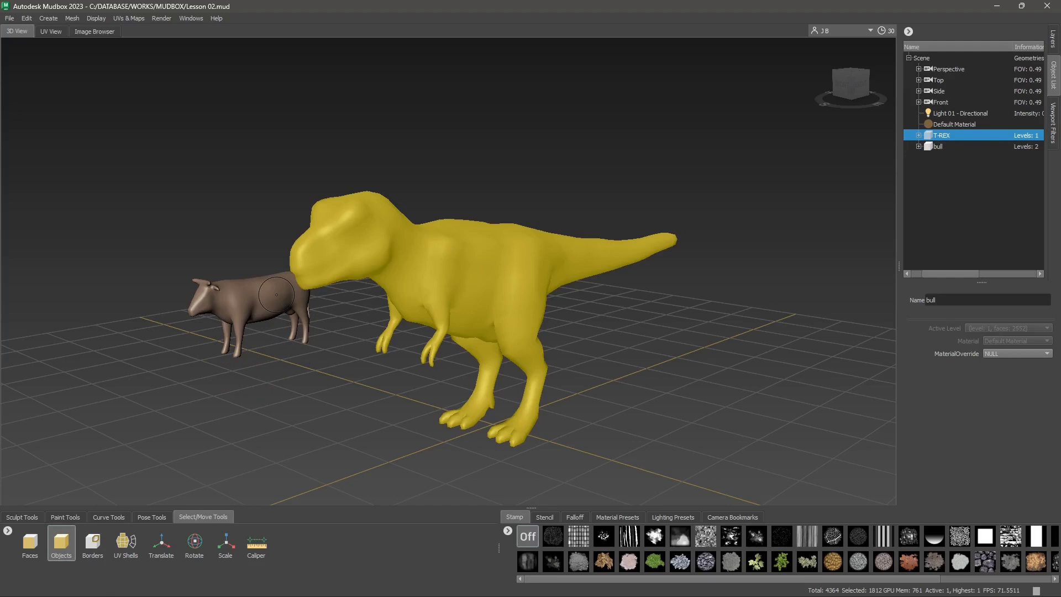
pyautogui.keyDown('shift'); pyautogui.click(276, 294); pyautogui.keyUp('shift')
pyautogui.keyDown('ctrl'); pyautogui.click(478, 277); pyautogui.keyUp('ctrl')
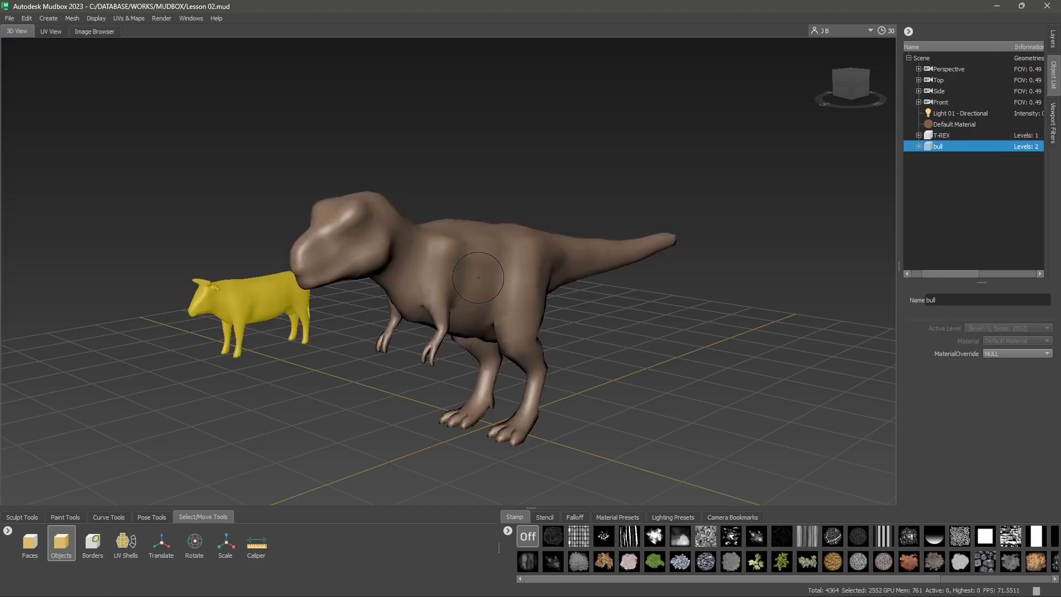
# Step: Deselect the bull with Deselect Model and select it again in the 3D view
pyautogui.rightClick(262, 293)
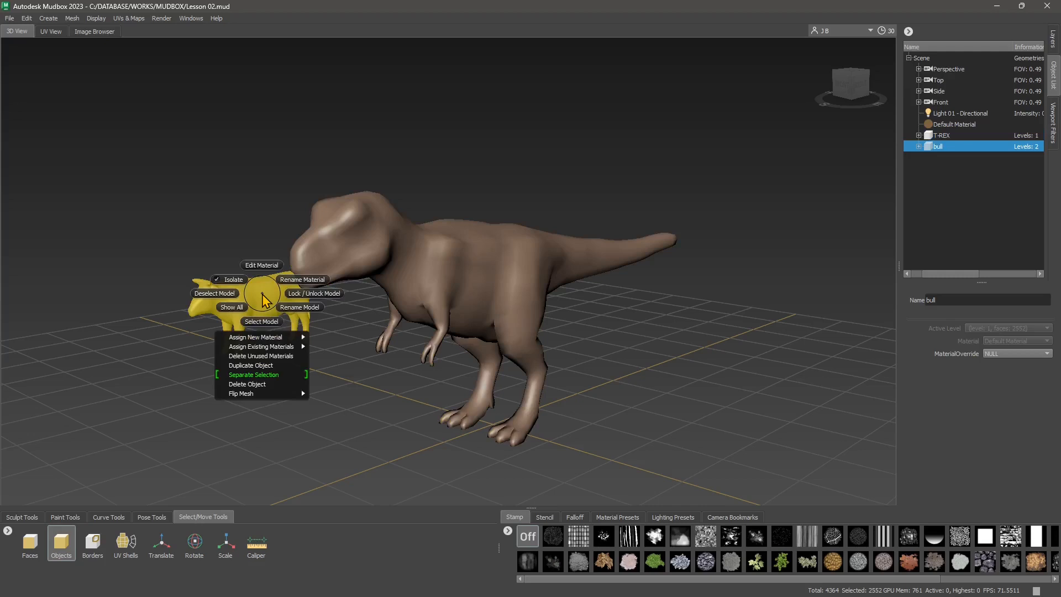
pyautogui.click(219, 297)
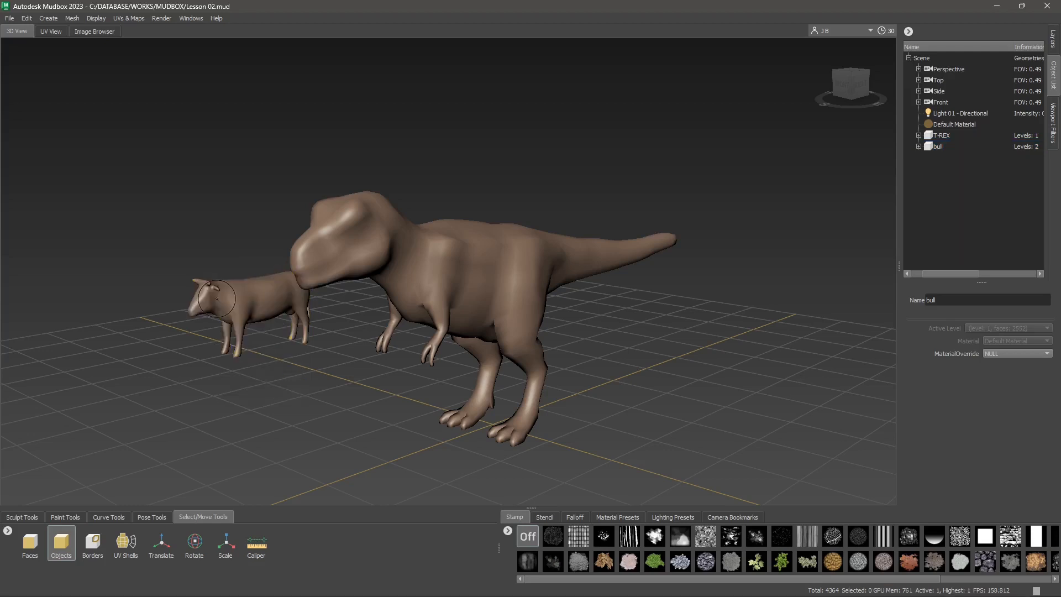
pyautogui.click(243, 302)
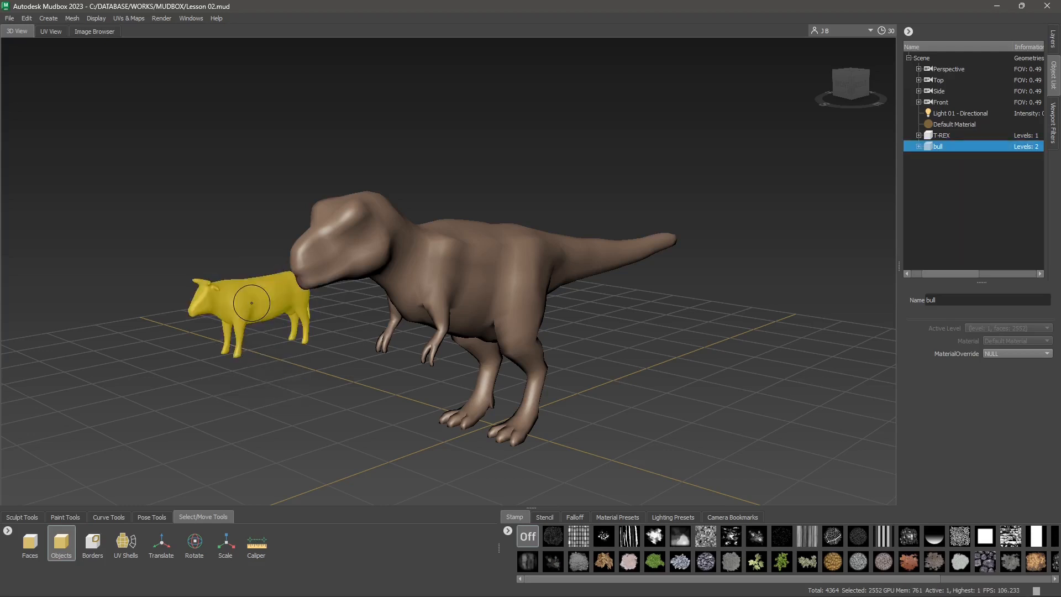
# Step: Select both models with Select All and undo that selection
pyautogui.click(27, 20)
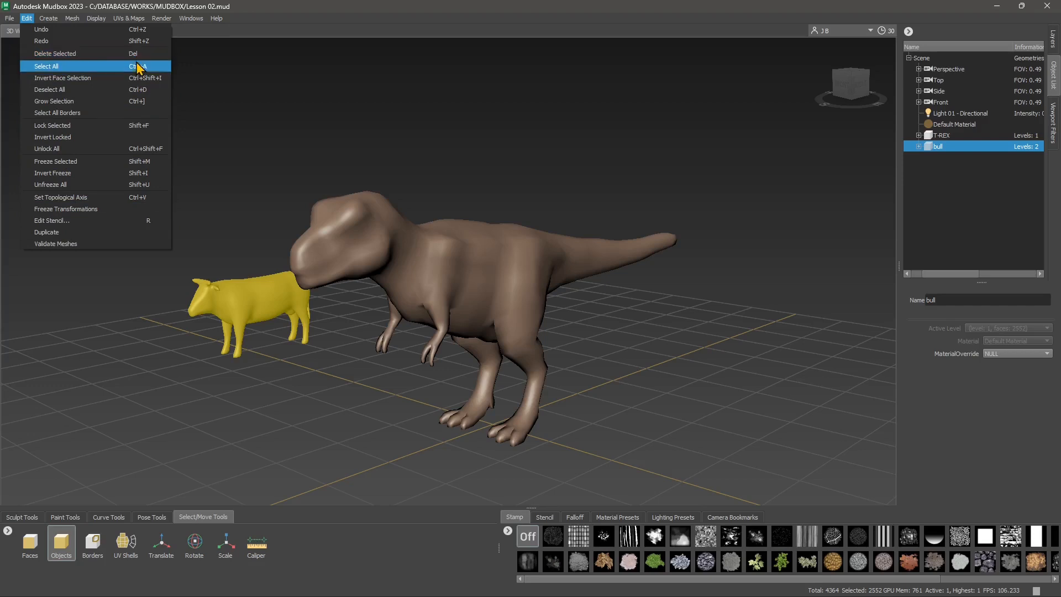
pyautogui.click(53, 67)
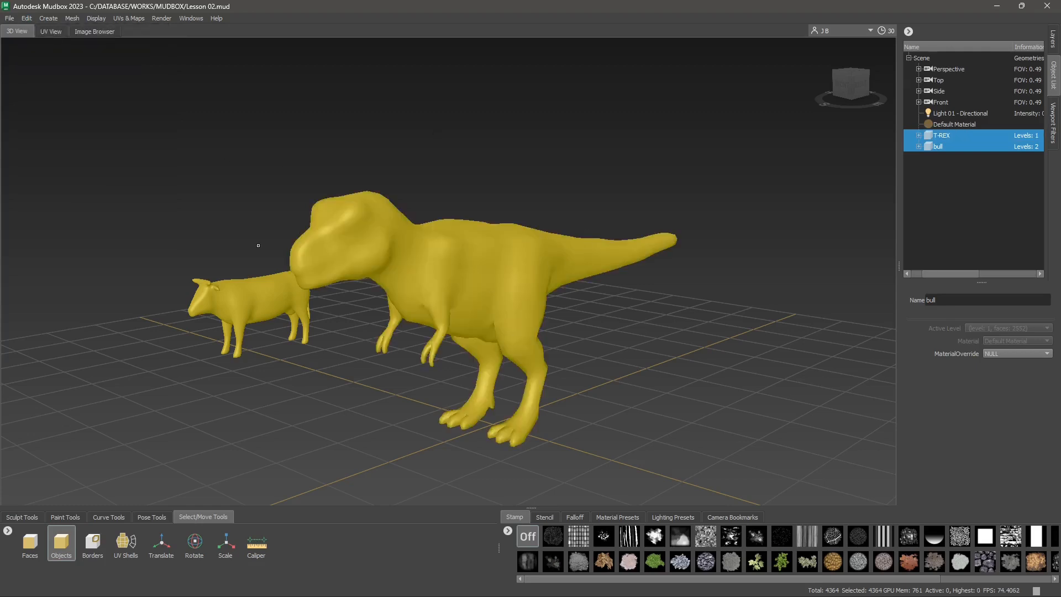
pyautogui.hotkey('ctrl', 'z')
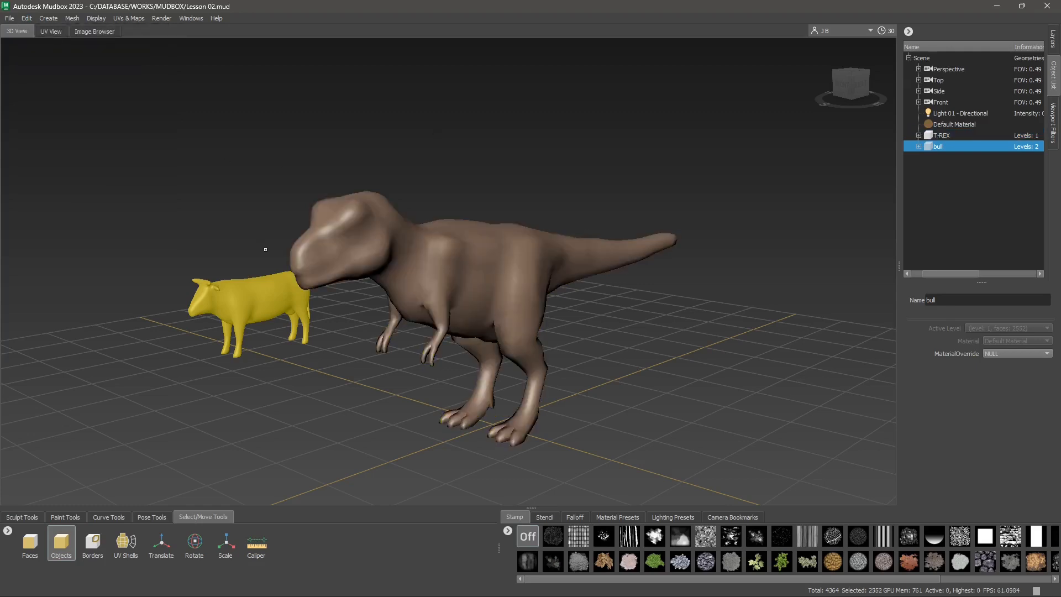
# Step: Switch the selection from the bull to the T-Rex with Invert Face Selection, and deselect all objects
pyautogui.click(49, 18)
pyautogui.moveTo(26, 18)
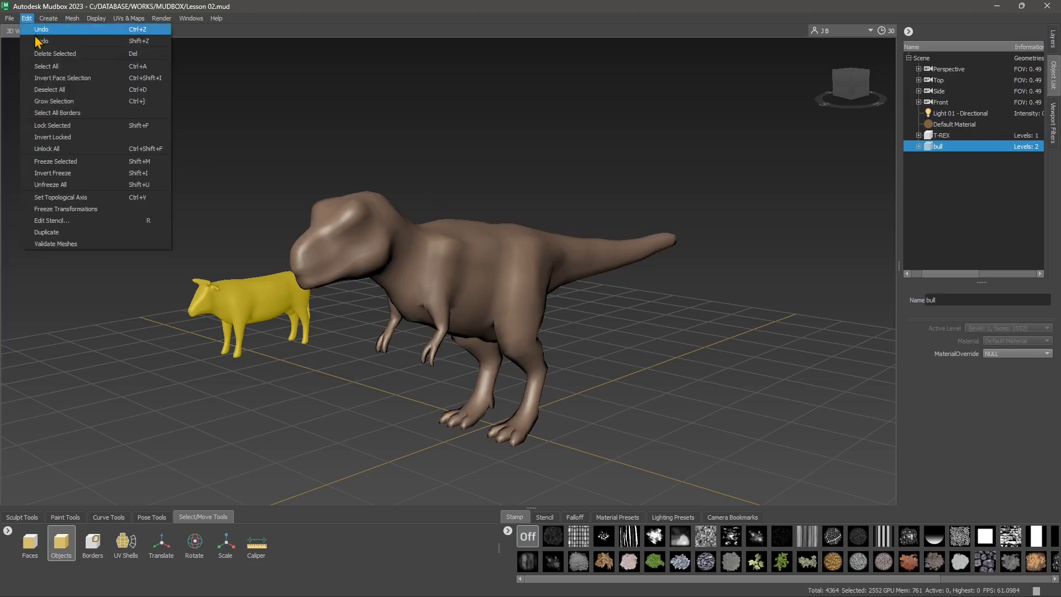
pyautogui.click(52, 78)
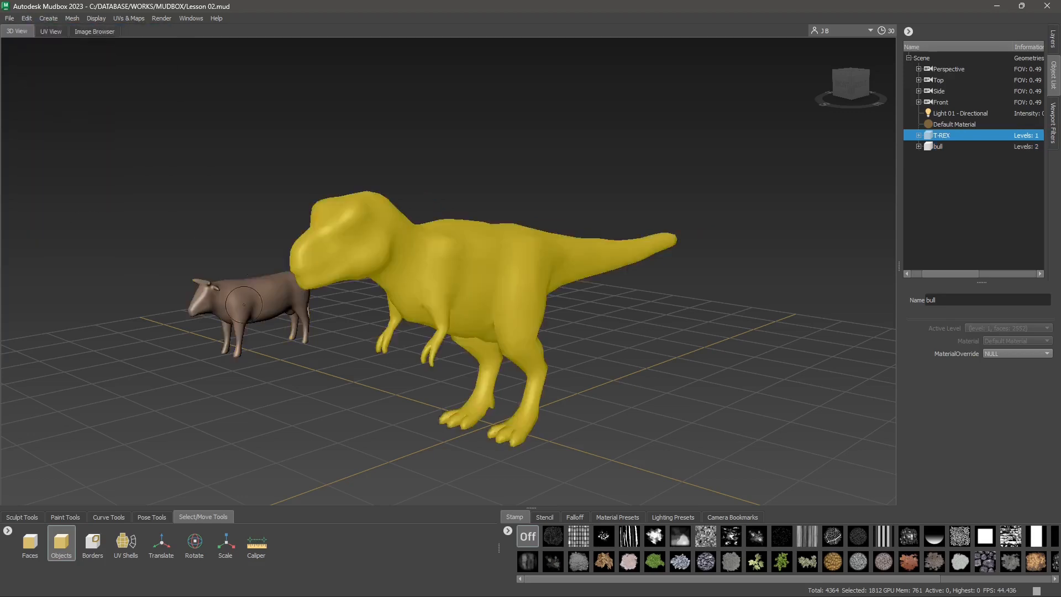
pyautogui.click(51, 19)
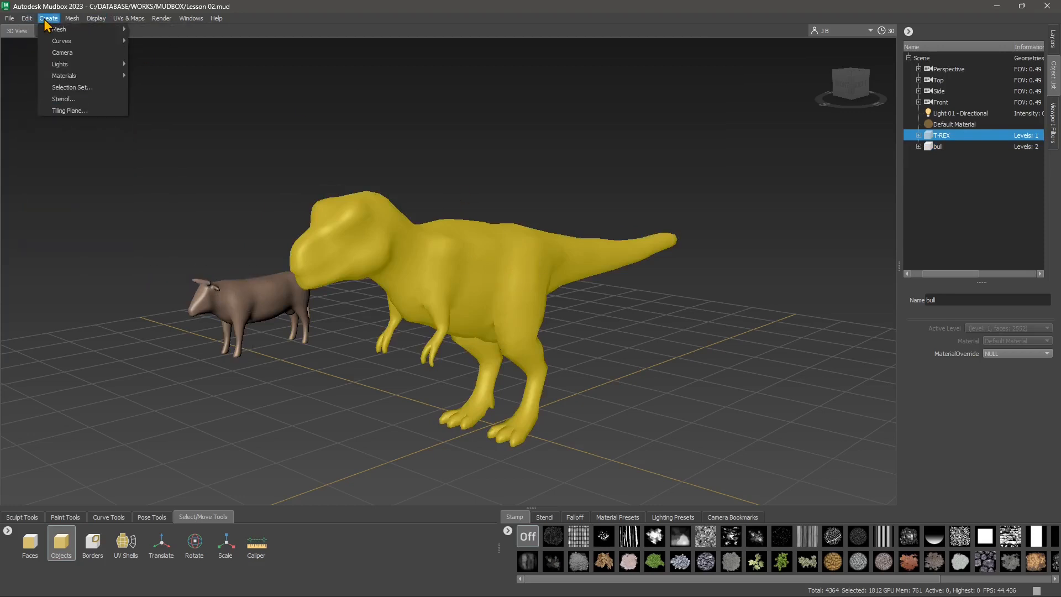
pyautogui.moveTo(27, 19)
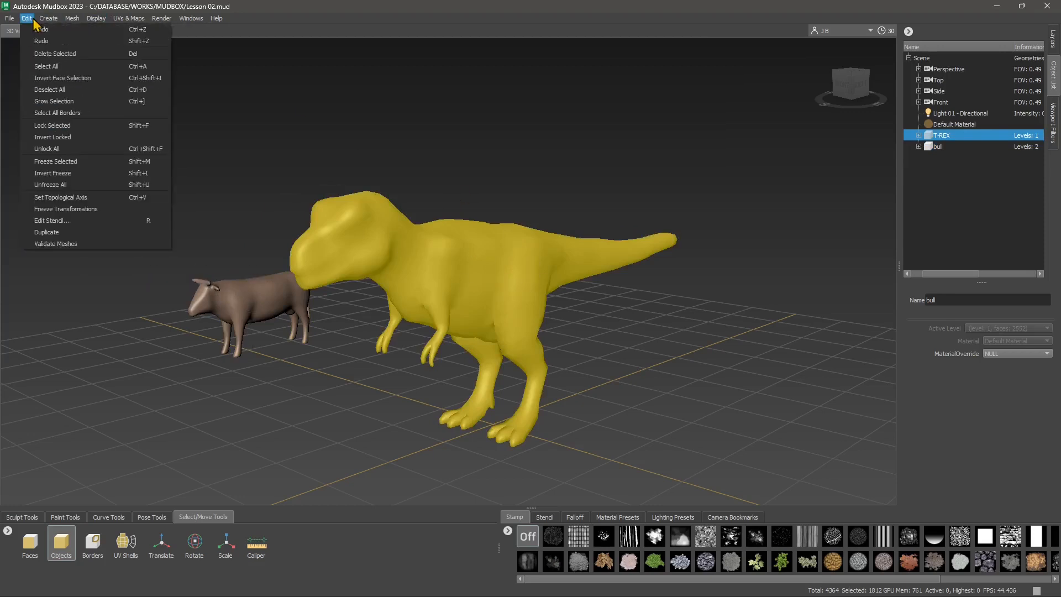
pyautogui.click(78, 92)
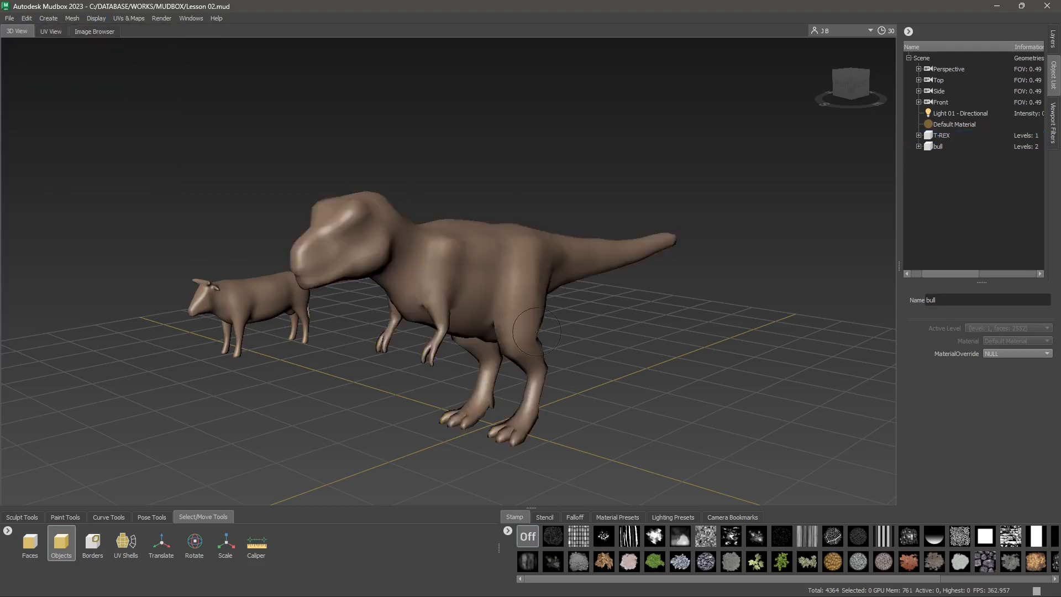
# Step: Select the T-Rex in the 3D view and display the transform properties for the Rotate and Translate tools
pyautogui.click(29, 19)
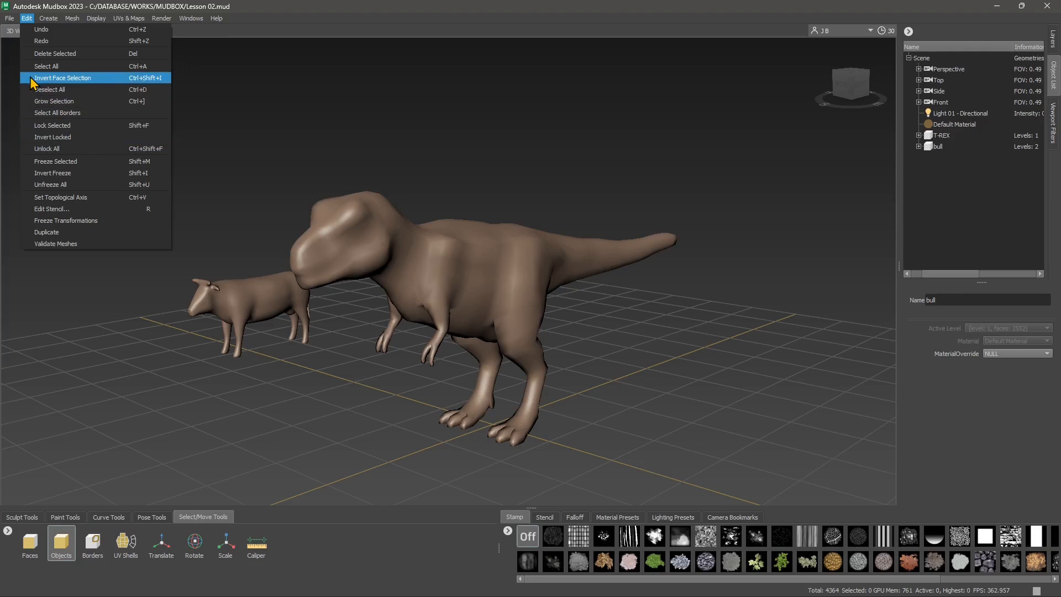
pyautogui.click(444, 248)
pyautogui.click(433, 253)
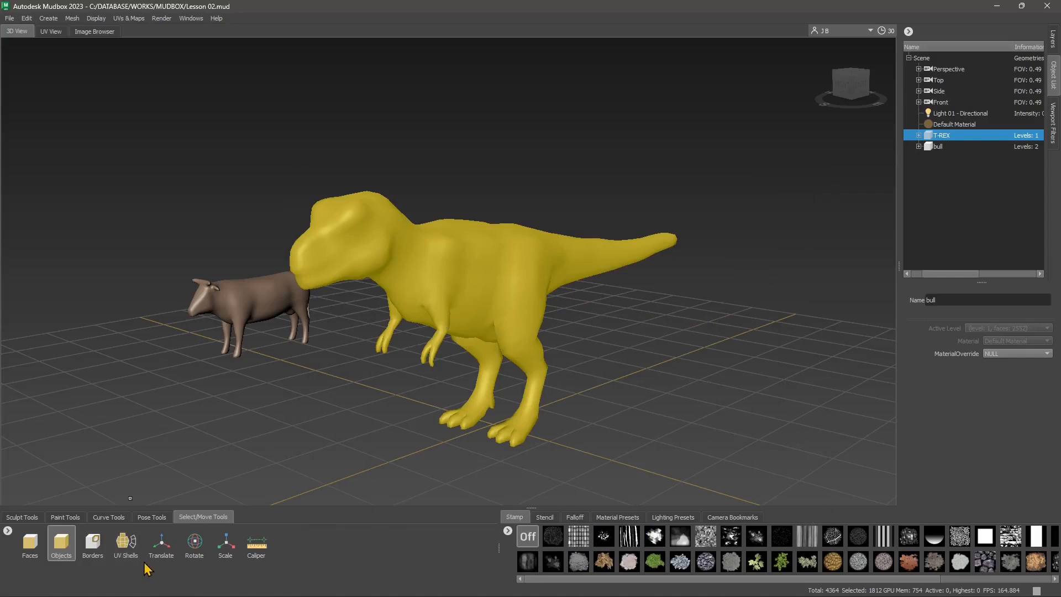
pyautogui.click(197, 552)
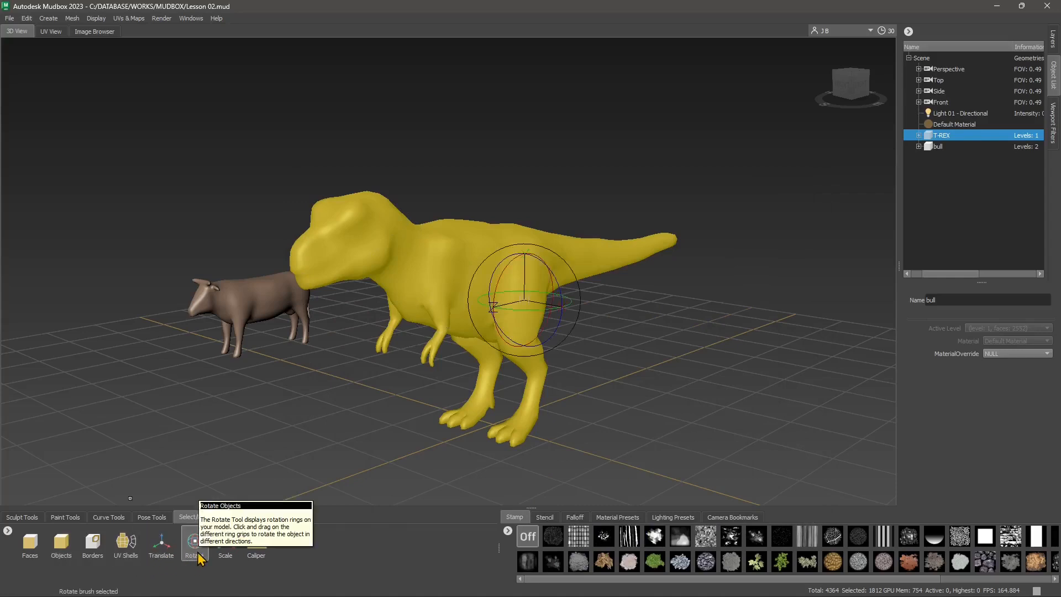
pyautogui.click(197, 553)
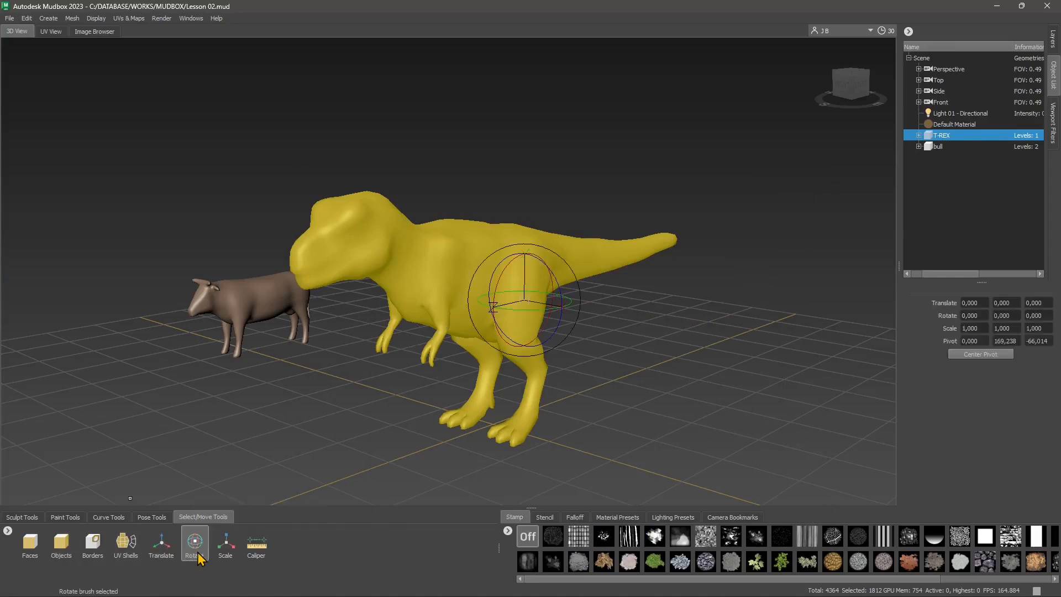
pyautogui.click(163, 547)
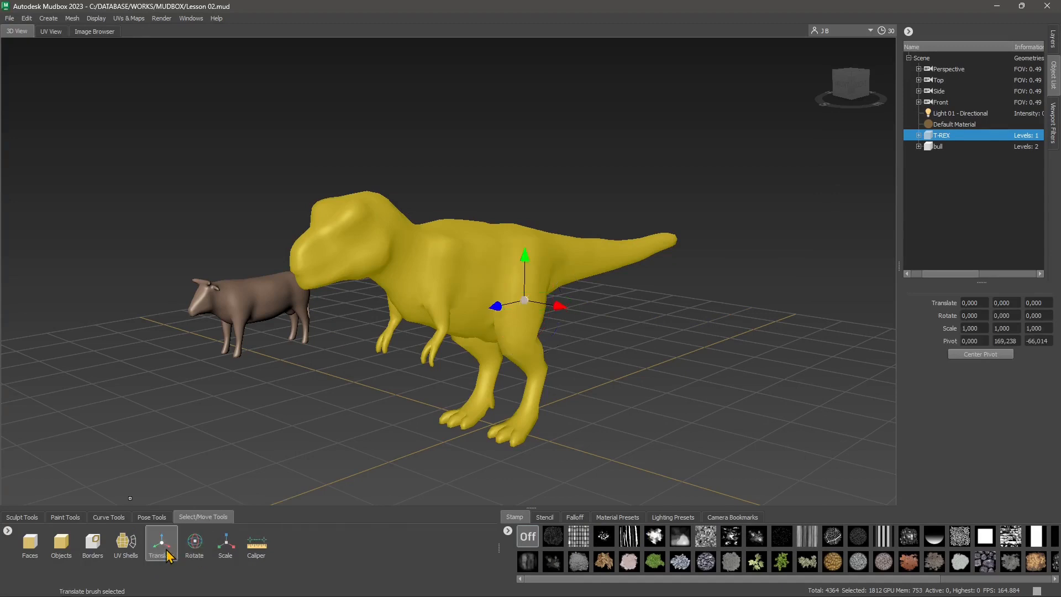
# Step: Rotate the T-Rex freely about its pivot to about 350, 11 and 360 degrees, tilting its head down and its tail up
pyautogui.click(62, 548)
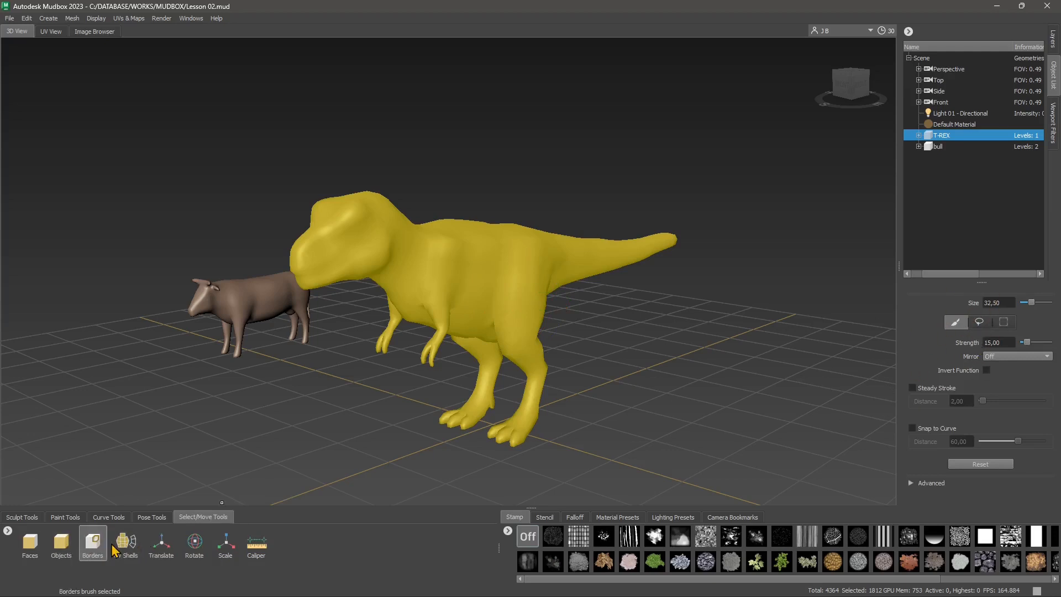
pyautogui.click(160, 550)
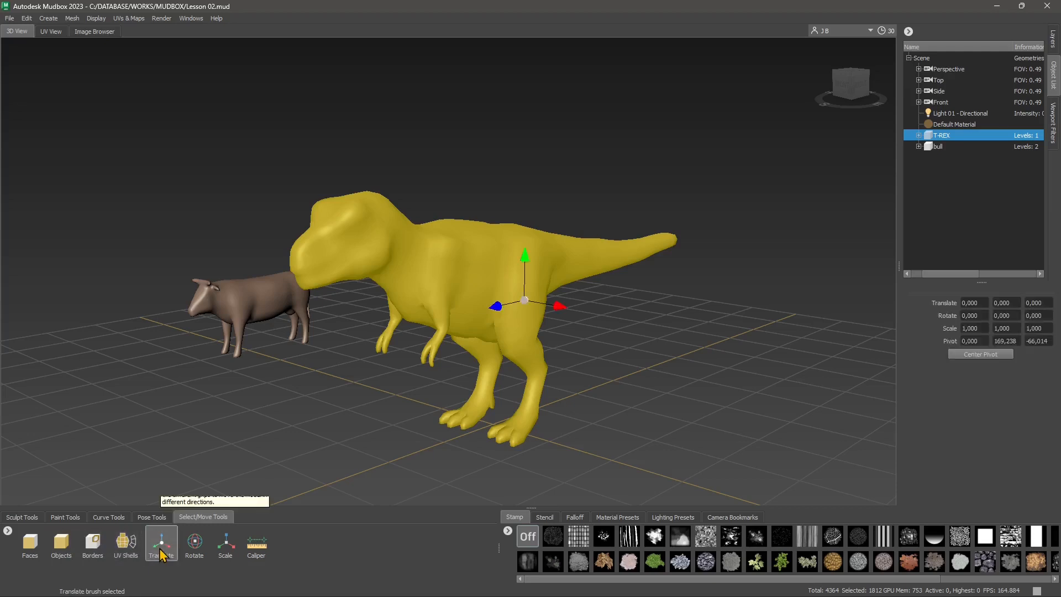
pyautogui.click(193, 546)
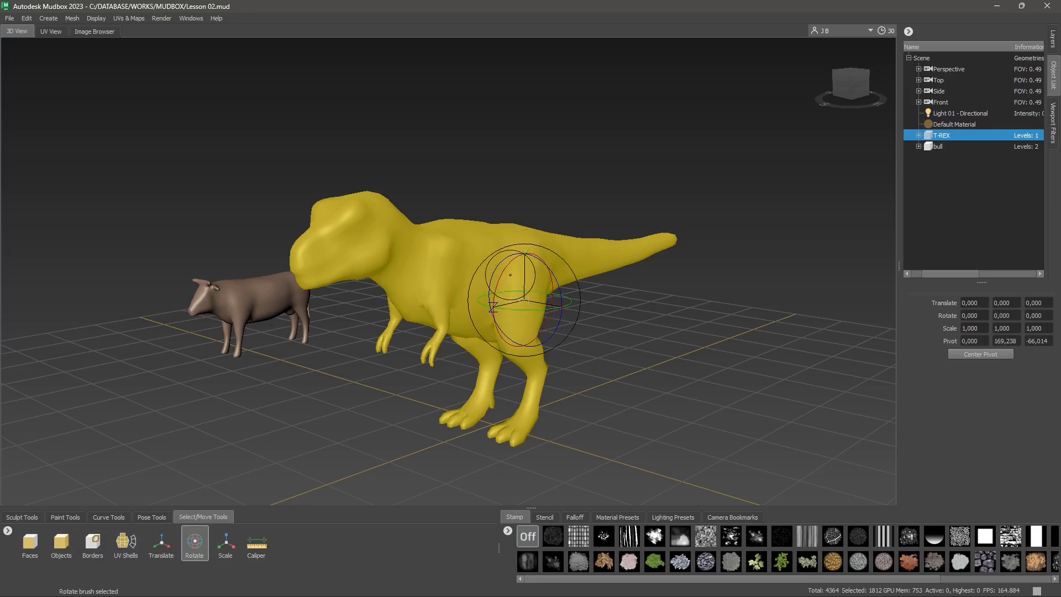
pyautogui.moveTo(528, 310); pyautogui.dragTo(488, 294)
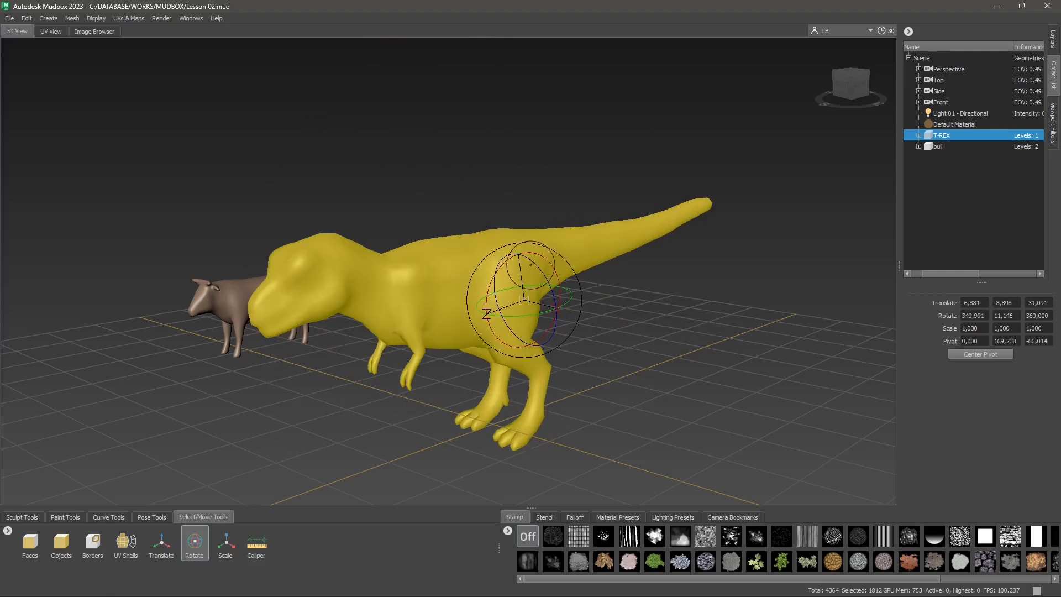
# Step: Try rotating the T-Rex freely about its pivot to about 52, 345 and 344 degrees
pyautogui.moveTo(534, 264)
pyautogui.mouseDown()
pyautogui.moveTo(534, 290)
pyautogui.moveTo(538, 282)
pyautogui.mouseUp()
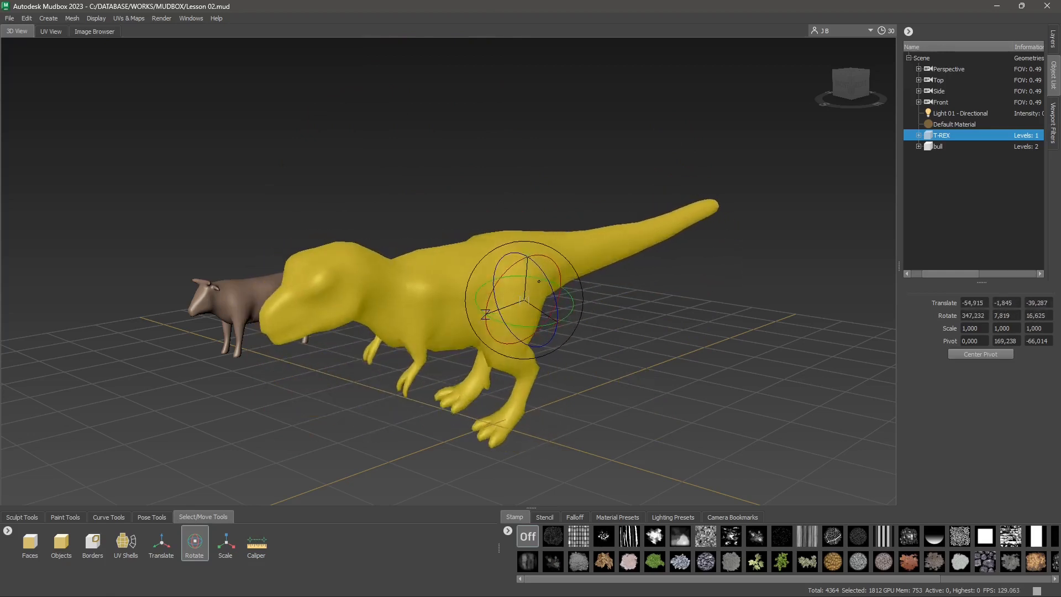
pyautogui.moveTo(520, 241)
pyautogui.mouseDown()
pyautogui.moveTo(545, 246)
pyautogui.moveTo(519, 241)
pyautogui.mouseUp()
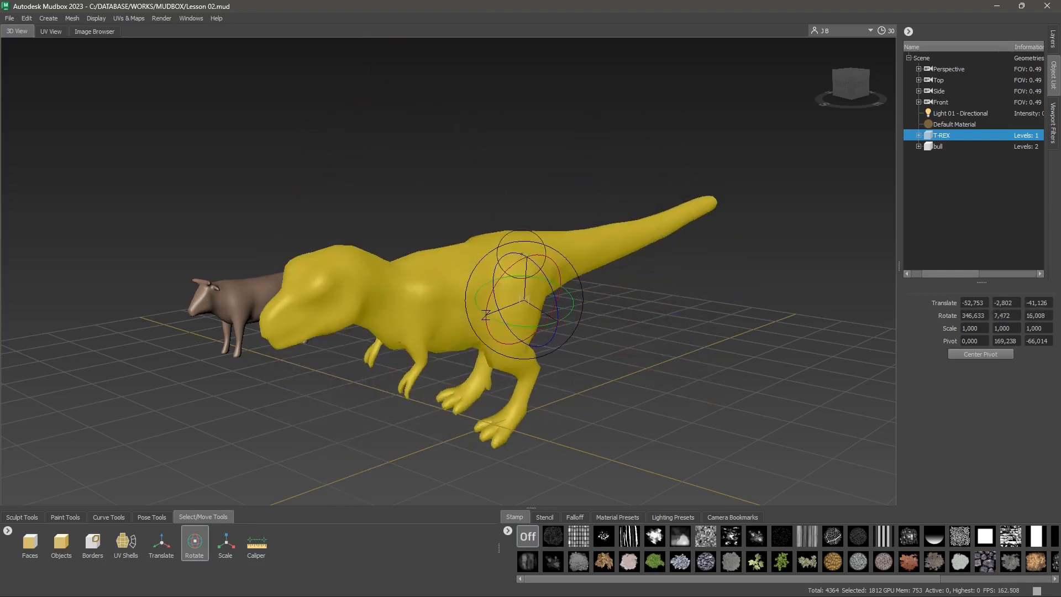
pyautogui.moveTo(543, 292); pyautogui.dragTo(535, 409)
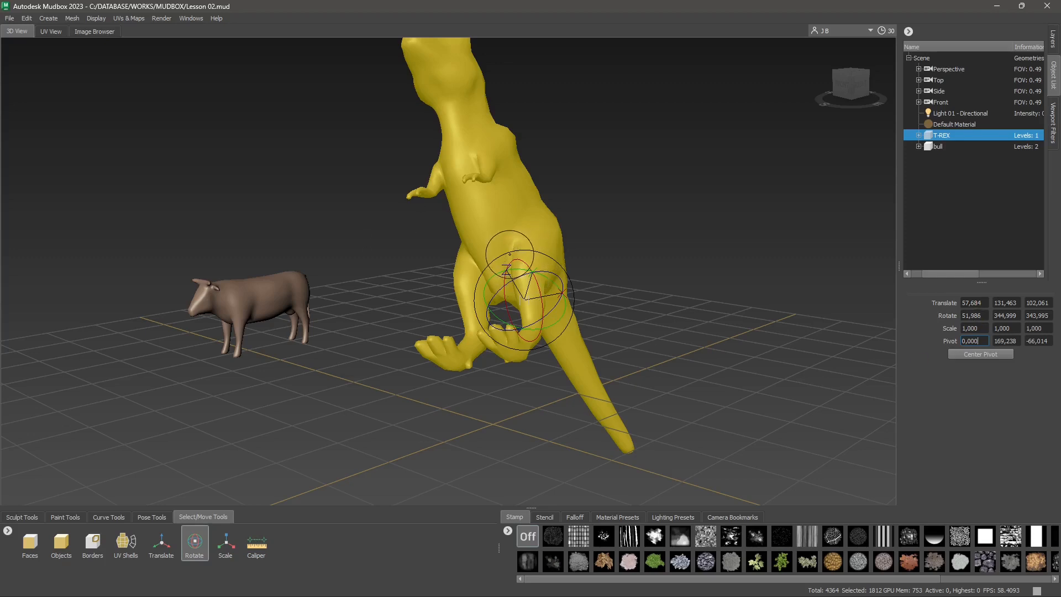
# Step: Undo the T-Rex's free rotations and turn it about its vertical axis to about 23 degrees
pyautogui.hotkey('ctrl', 'z')
pyautogui.hotkey('ctrl', 'z')
pyautogui.hotkey('ctrl', 'z')
pyautogui.hotkey('ctrl', 'z')
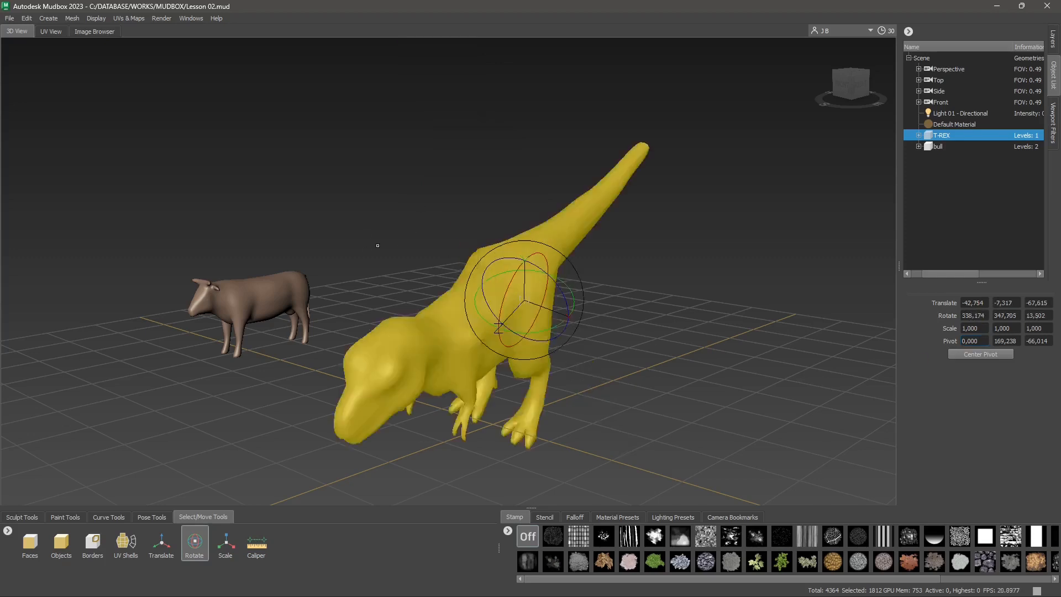
pyautogui.hotkey('ctrl', 'z')
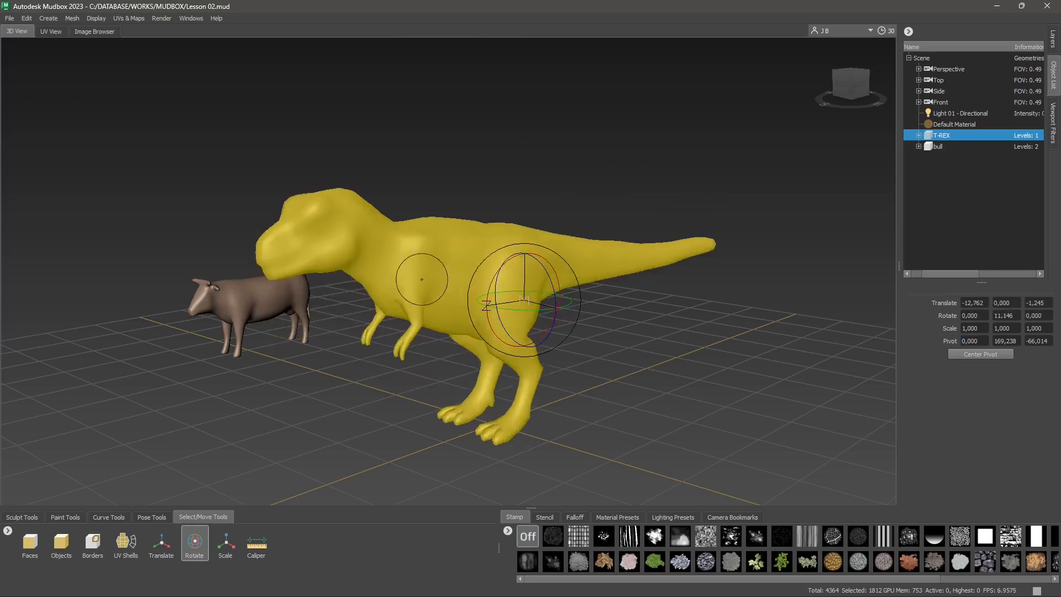
pyautogui.moveTo(542, 314); pyautogui.dragTo(514, 321)
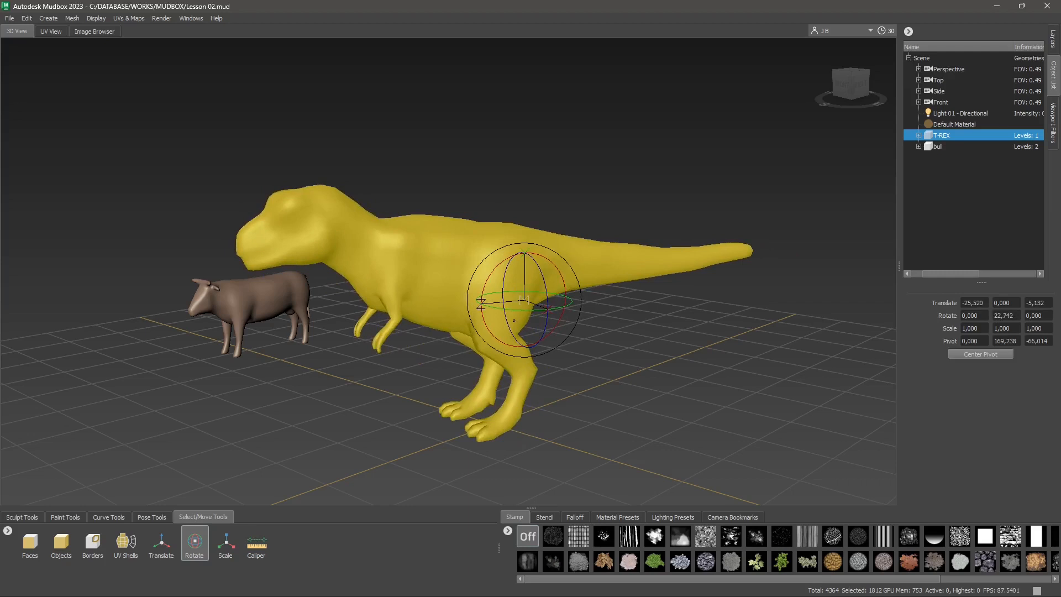
# Step: Reset the T-Rex's translation to 0 on all axes and its Y rotation to 0
pyautogui.click(968, 302)
pyautogui.click(996, 301)
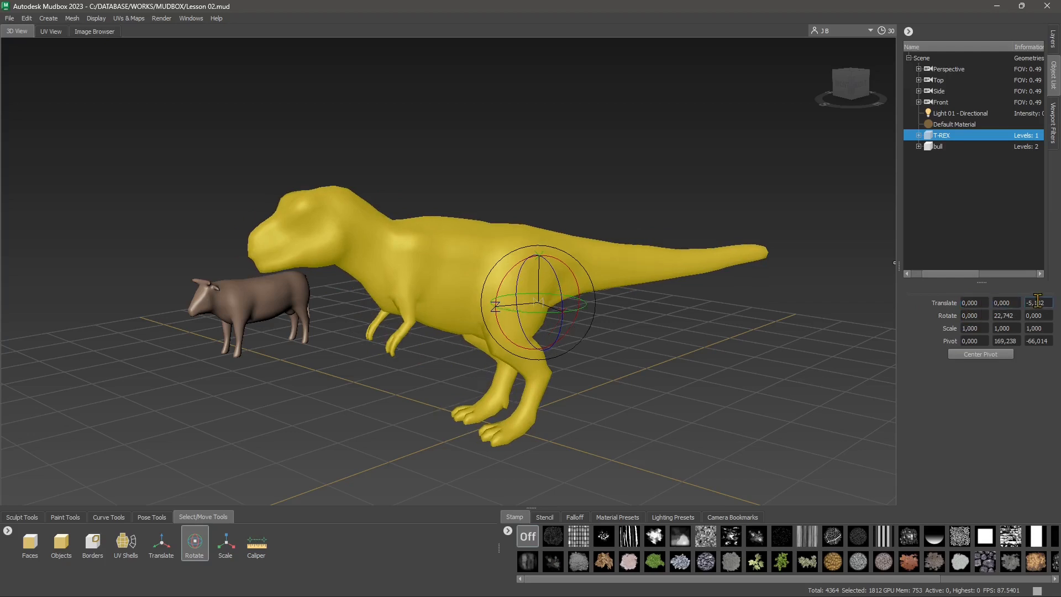
pyautogui.doubleClick(1038, 302)
pyautogui.write('0')
pyautogui.click(996, 315)
pyautogui.write('0')
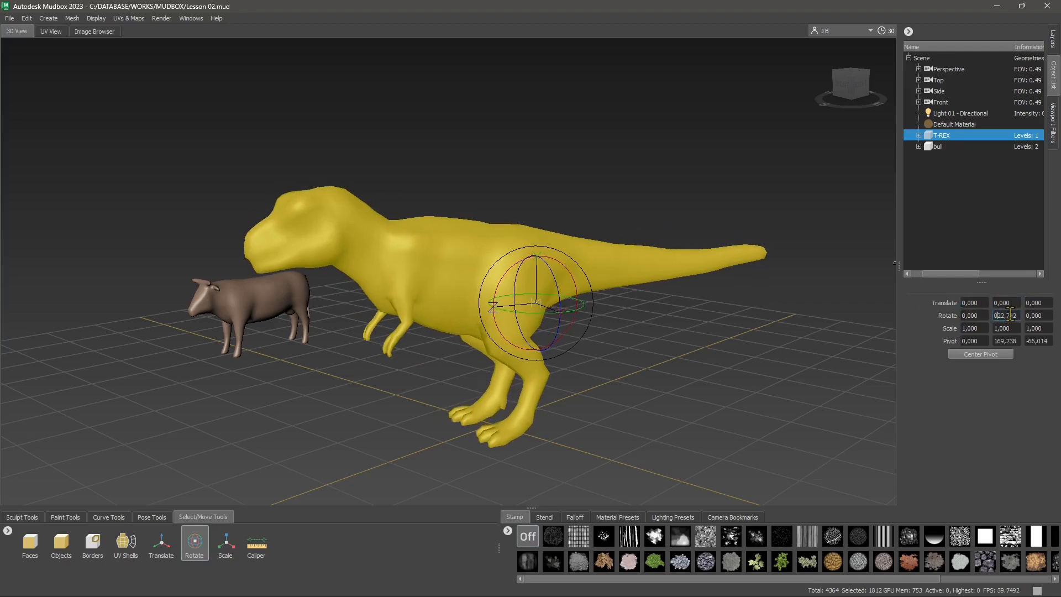
pyautogui.write('0')
pyautogui.press('Return')
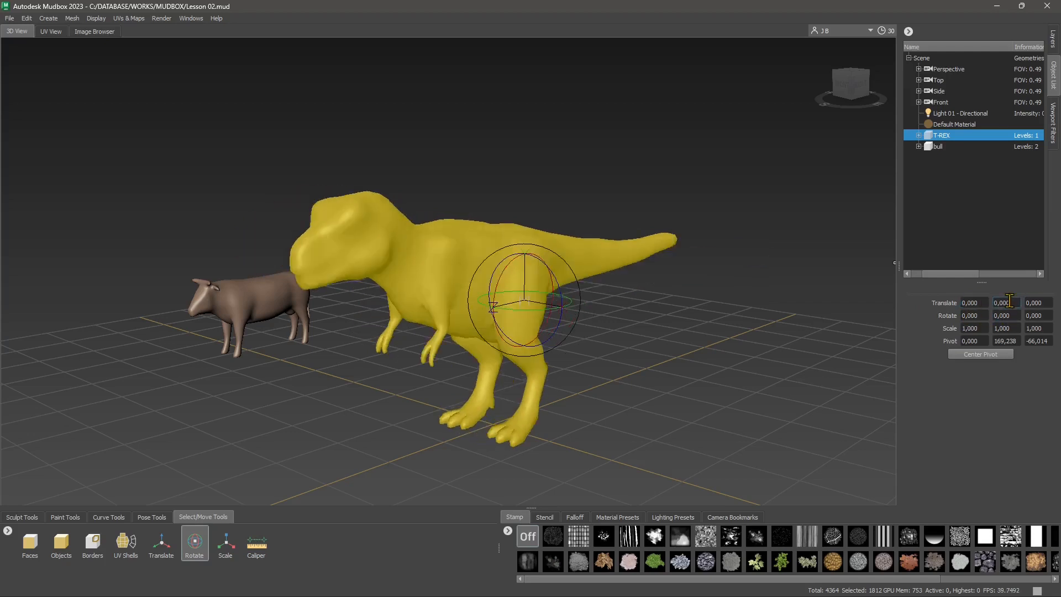
# Step: Set the T-Rex's Y rotation to exactly 45 degrees
pyautogui.doubleClick(965, 302)
pyautogui.doubleClick(1004, 303)
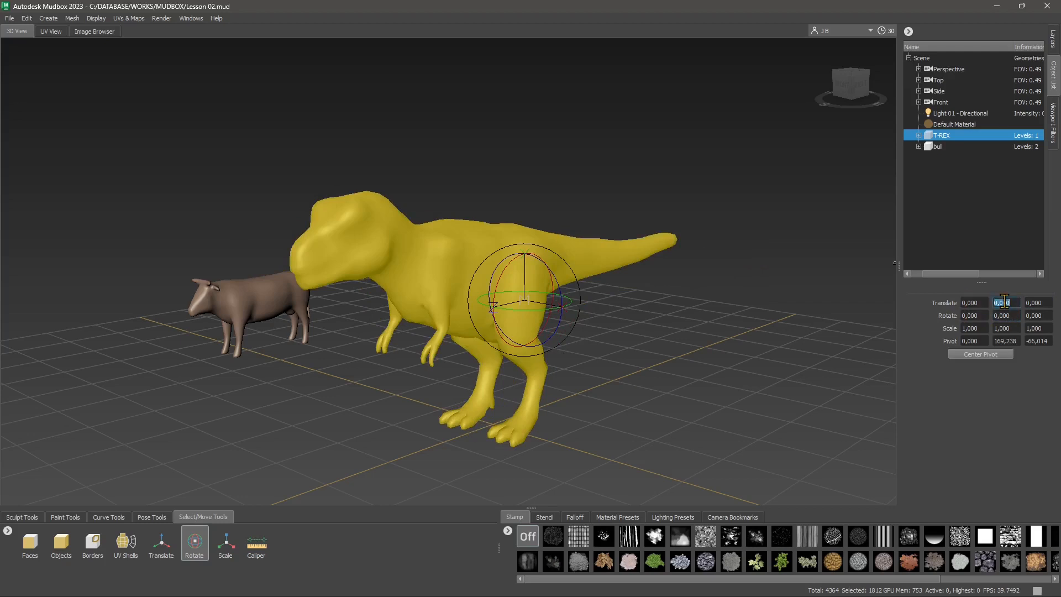
pyautogui.doubleClick(1033, 303)
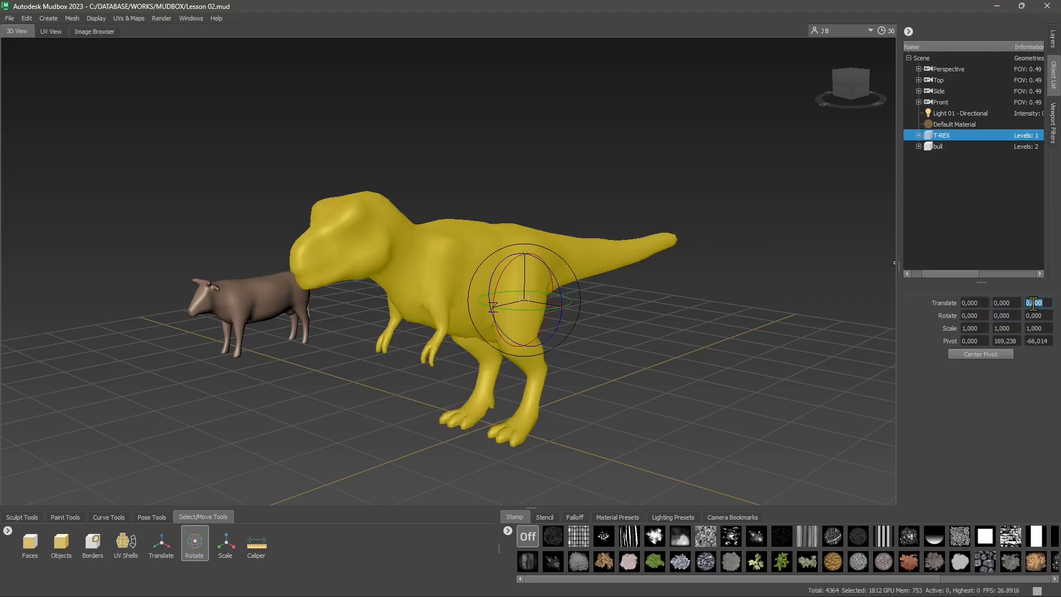
pyautogui.click(970, 312)
pyautogui.doubleClick(997, 315)
pyautogui.doubleClick(1033, 316)
pyautogui.click(1004, 315)
pyautogui.write('45')
pyautogui.press('Return')
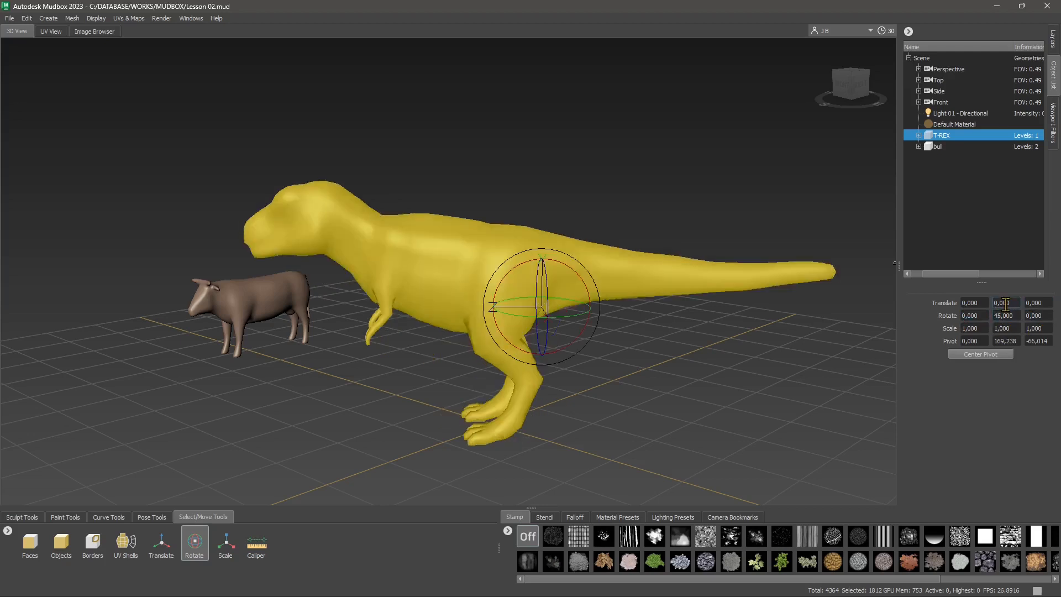
# Step: With the Translate tool active, set the T-Rex's Y translation to 100 and return it to 0
pyautogui.click(1003, 317)
pyautogui.press('w')
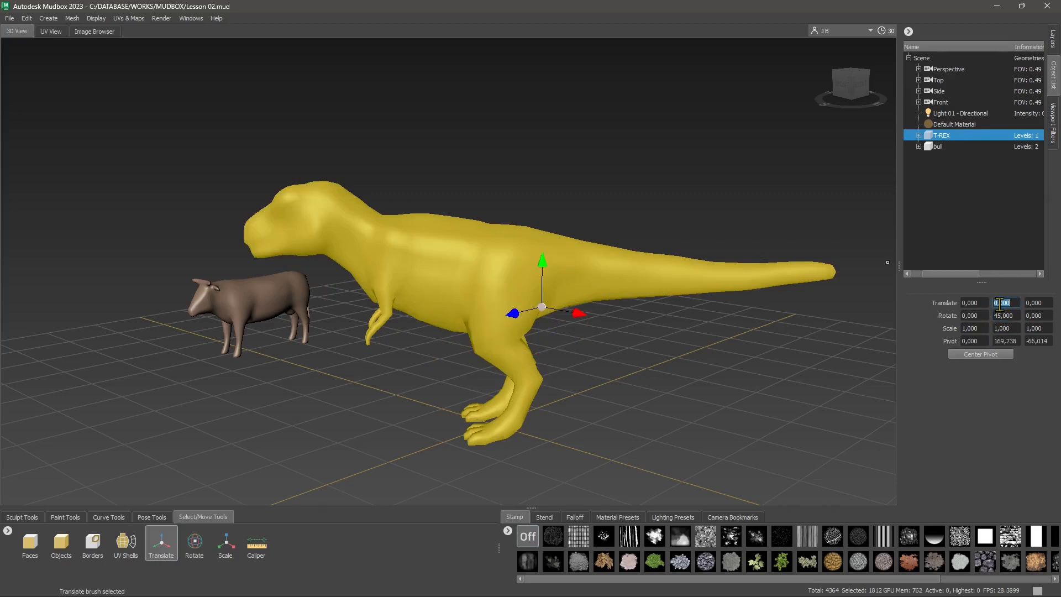
pyautogui.write('100')
pyautogui.press('Return')
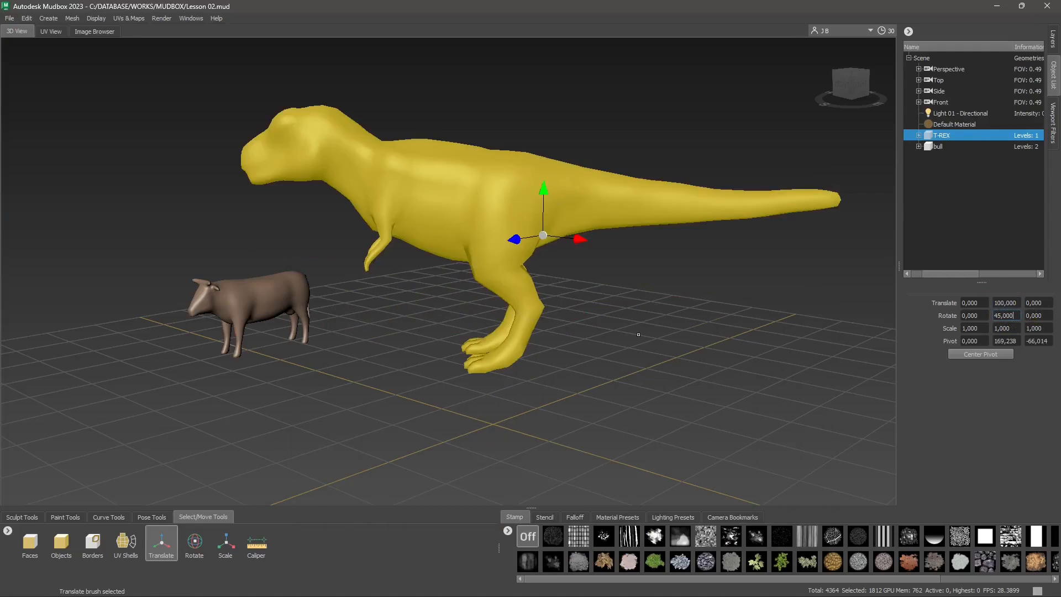
pyautogui.doubleClick(1001, 303)
pyautogui.doubleClick(1001, 303)
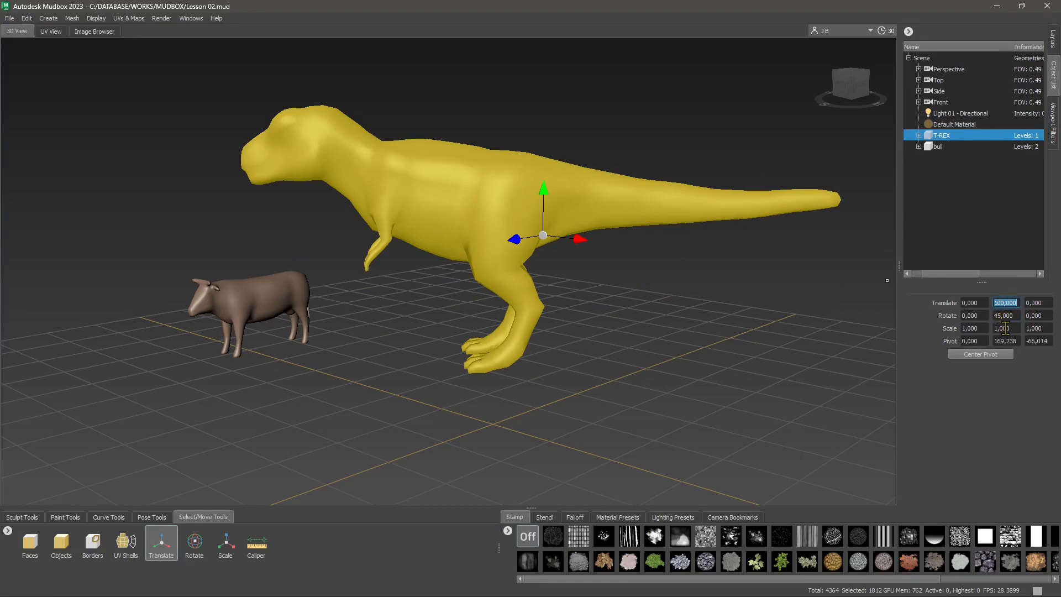
pyautogui.write('0')
pyautogui.press('Return')
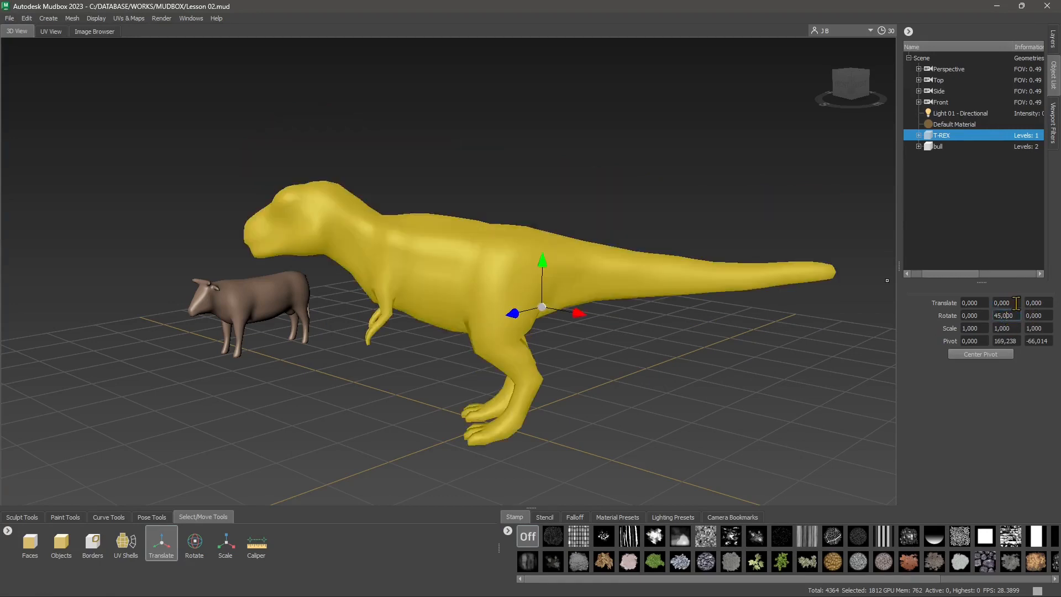
# Step: Set the T-Rex's pivot to 0 on the X, Y and Z axes
pyautogui.click(976, 356)
pyautogui.doubleClick(985, 341)
pyautogui.write('0')
pyautogui.click(998, 341)
pyautogui.doubleClick(1004, 343)
pyautogui.write('0')
pyautogui.doubleClick(1036, 343)
pyautogui.write('0')
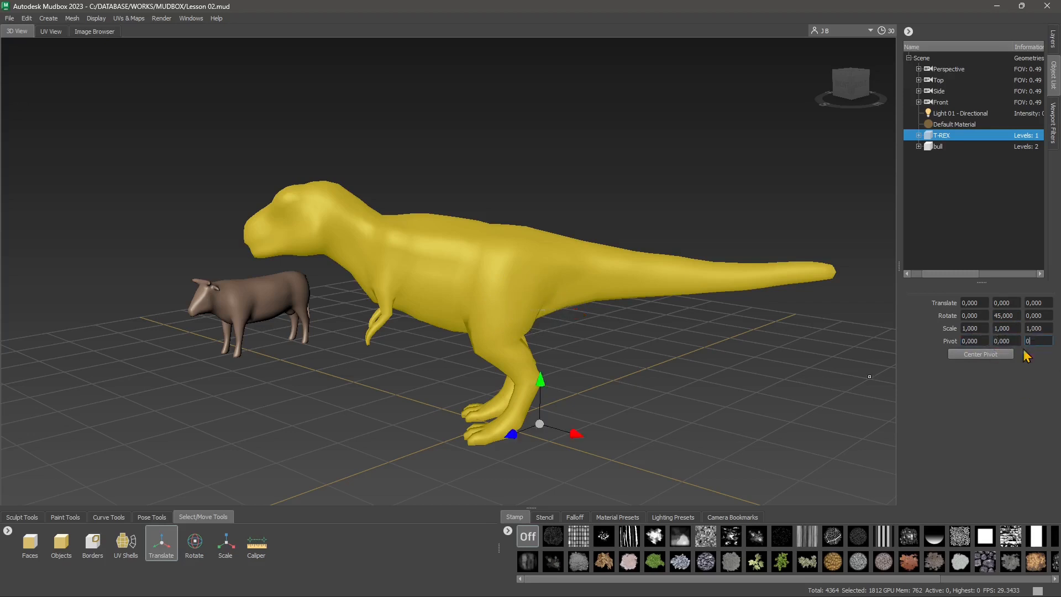
pyautogui.click(999, 339)
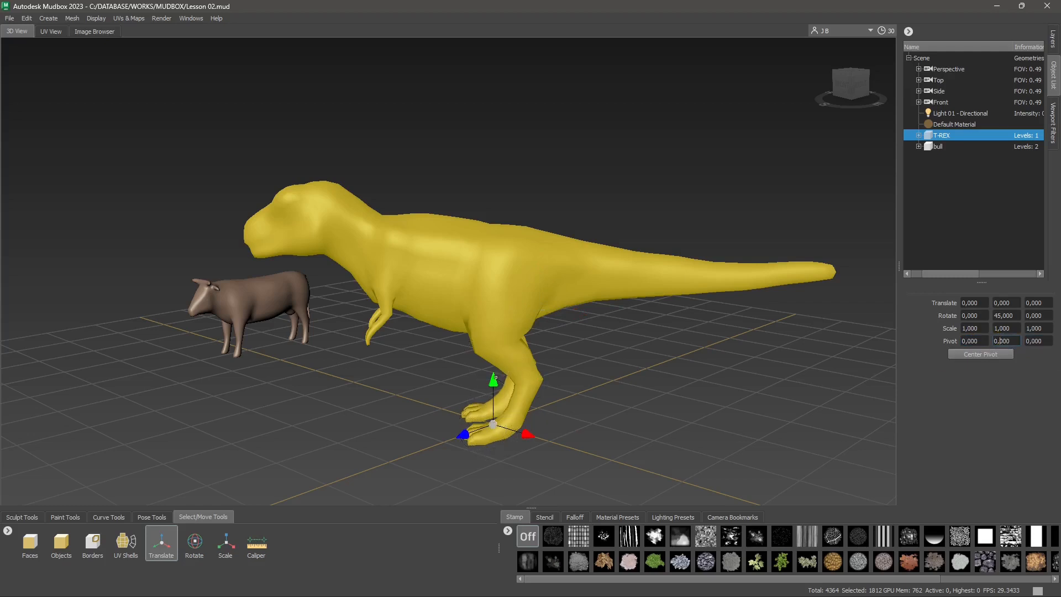
# Step: Raise the T-Rex freely along the Y axis by about 102 and undo the move
pyautogui.moveTo(437, 379); pyautogui.dragTo(437, 309)
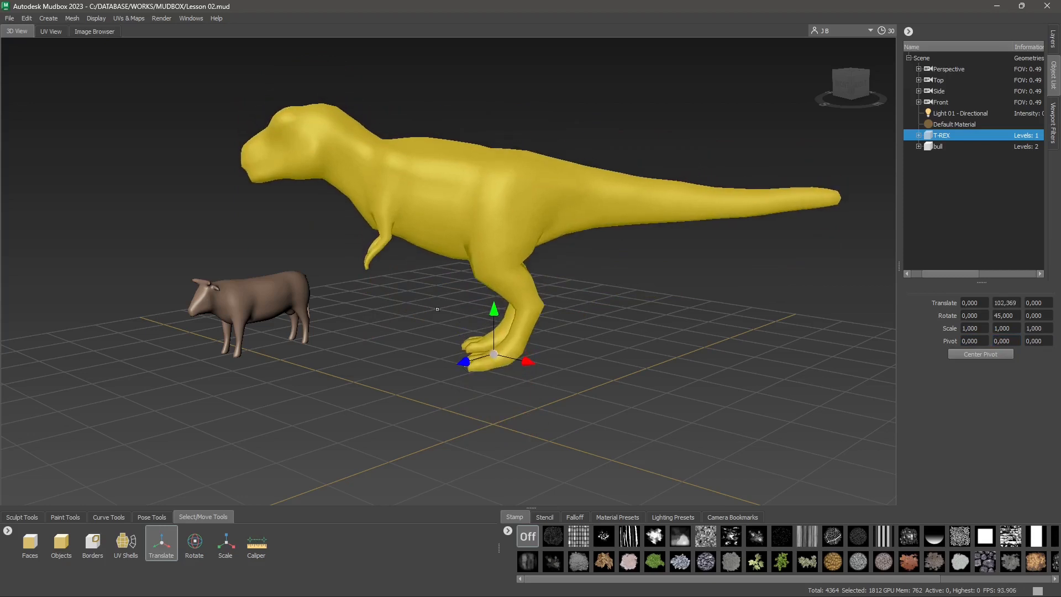
pyautogui.hotkey('ctrl', 'z')
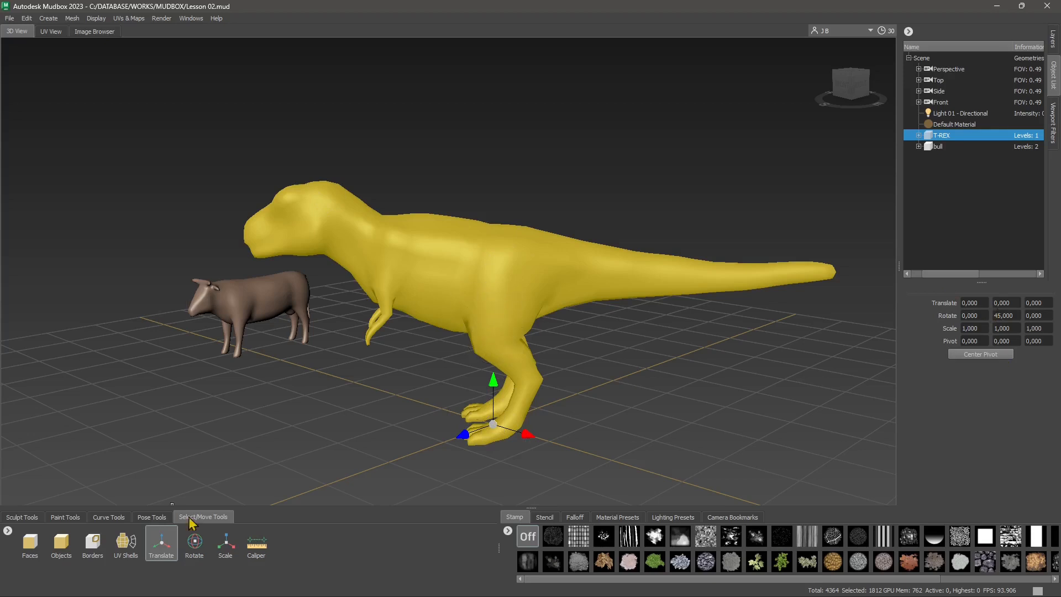
# Step: Stretch the T-Rex freely with the Scale tool to about 1.37, 1.18 and 1.32 on X, Y and Z
pyautogui.click(230, 549)
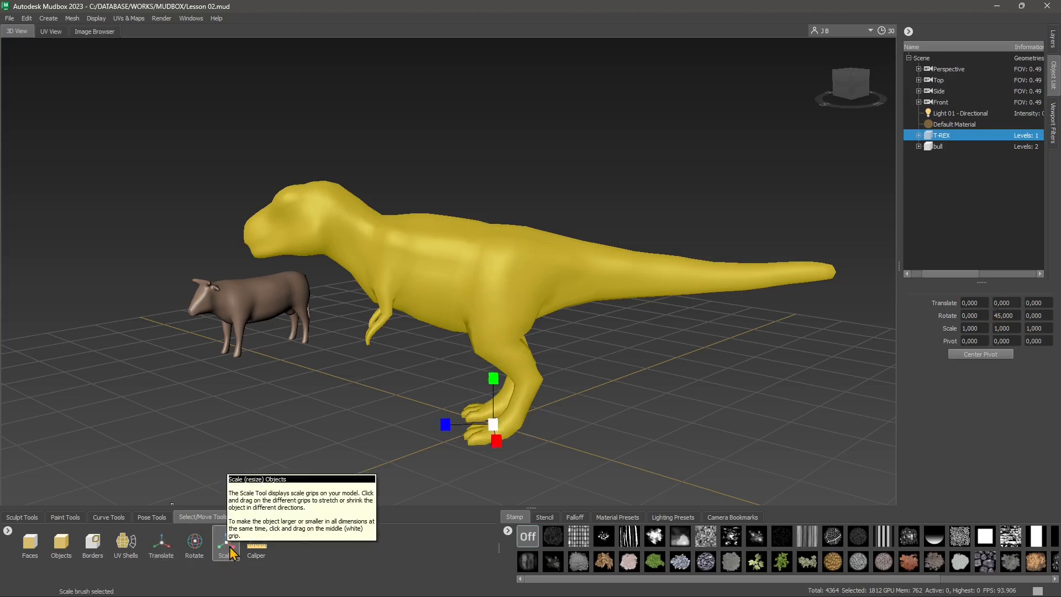
pyautogui.moveTo(495, 376)
pyautogui.mouseDown()
pyautogui.moveTo(492, 315)
pyautogui.moveTo(492, 429)
pyautogui.moveTo(492, 275)
pyautogui.moveTo(492, 388)
pyautogui.moveTo(493, 379)
pyautogui.mouseUp()
pyautogui.moveTo(445, 424); pyautogui.dragTo(891, 449)
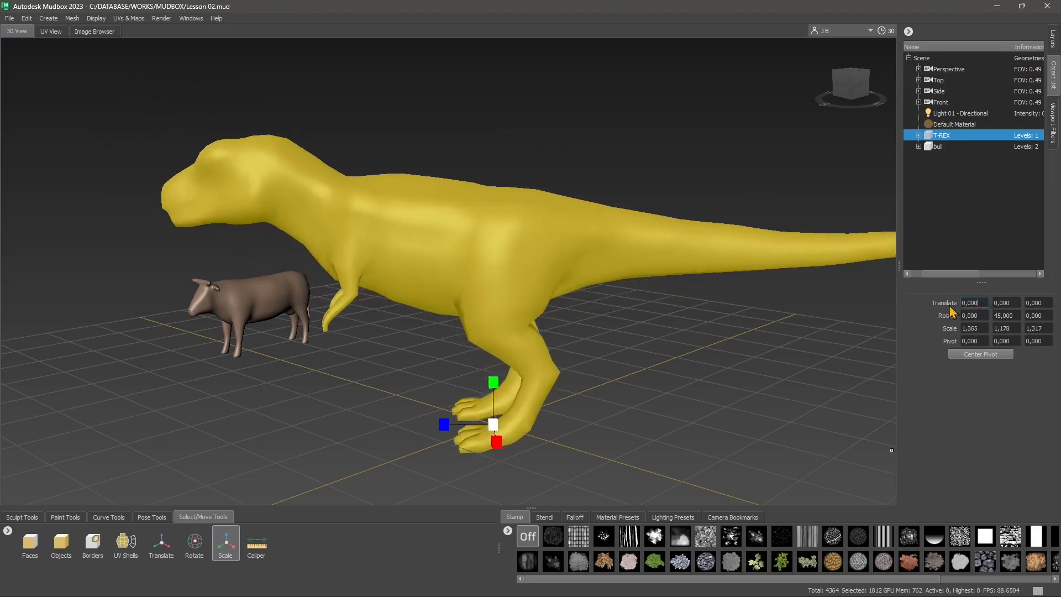
# Step: Set the T-Rex's scale to 2 on X, 2 on Y and 0 on Z
pyautogui.click(984, 327)
pyautogui.moveTo(980, 328); pyautogui.dragTo(946, 338)
pyautogui.write('2')
pyautogui.press('Return')
pyautogui.moveTo(1016, 331); pyautogui.dragTo(981, 330)
pyautogui.write('2')
pyautogui.press('Return')
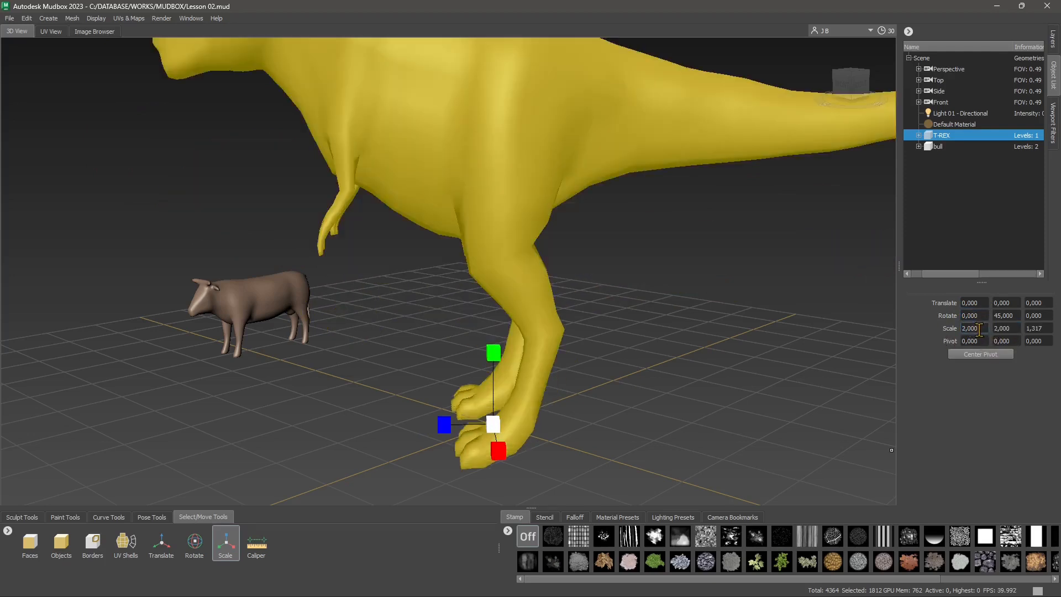
pyautogui.moveTo(1049, 329); pyautogui.dragTo(1026, 330)
pyautogui.write('0')
pyautogui.press('Return')
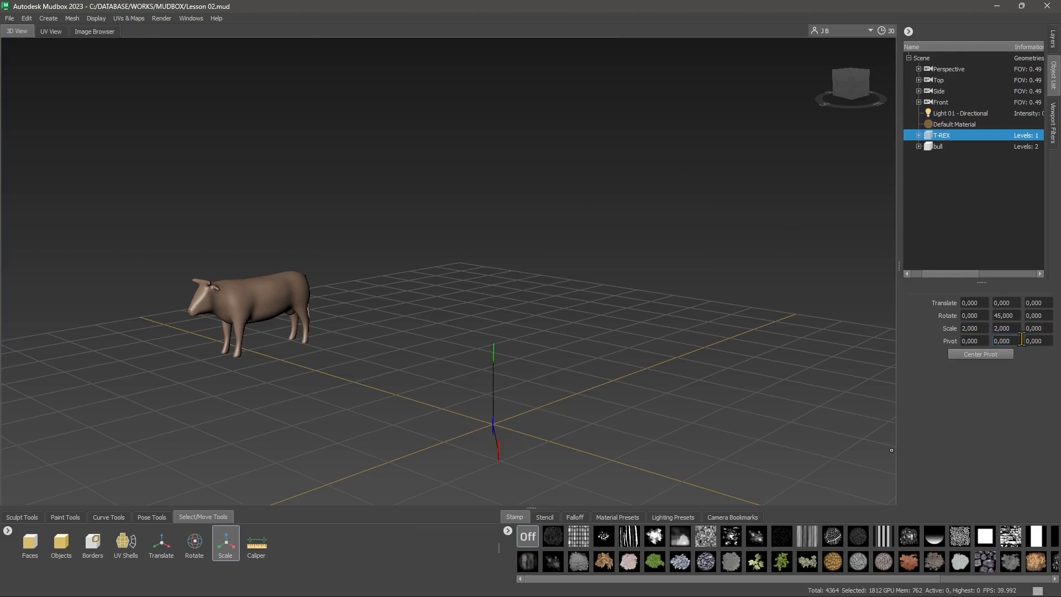
# Step: Set the T-Rex's Z scale to 1 and reduce it to 0.2
pyautogui.click(1037, 328)
pyautogui.moveTo(1046, 328); pyautogui.dragTo(1006, 329)
pyautogui.write('1')
pyautogui.click(1006, 341)
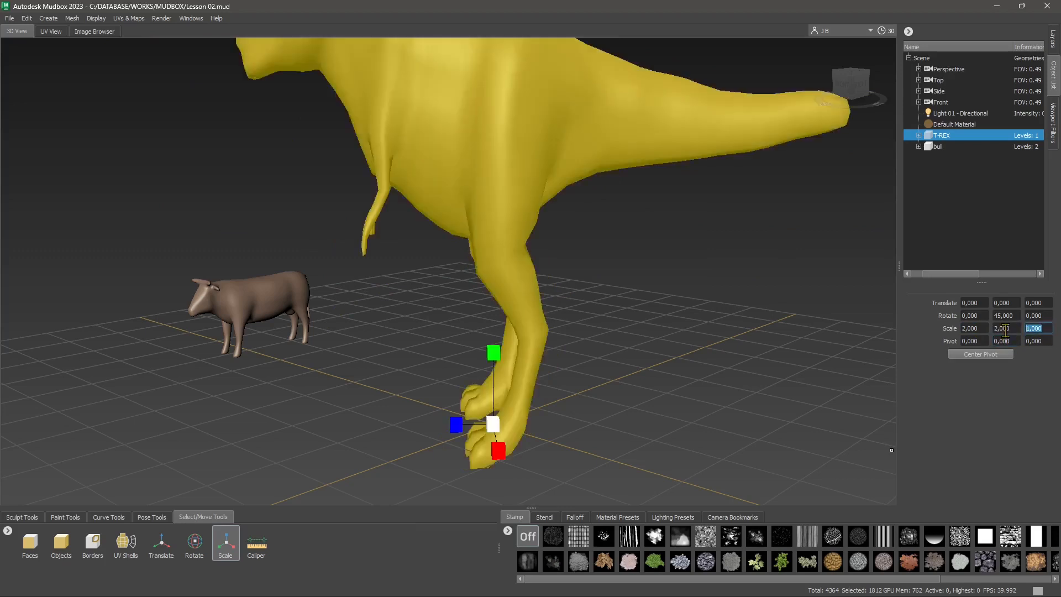
pyautogui.write('0,200')
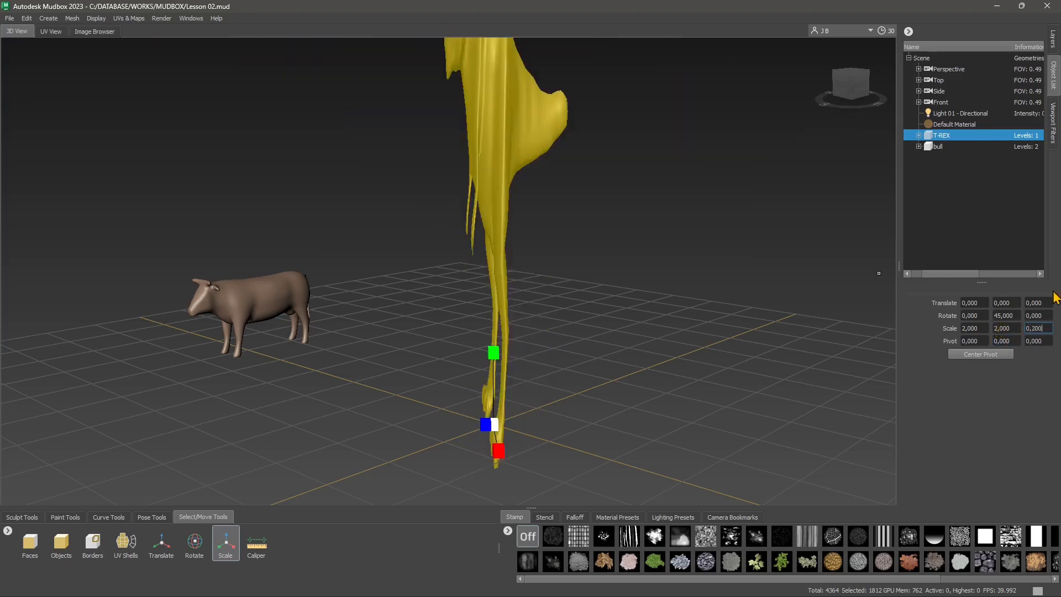
# Step: Set the T-Rex's scale uniformly to 1.5 on all three axes
pyautogui.moveTo(1040, 327); pyautogui.dragTo(960, 330)
pyautogui.write('2')
pyautogui.click(1011, 330)
pyautogui.click(968, 328)
pyautogui.write('1,5')
pyautogui.click(1010, 328)
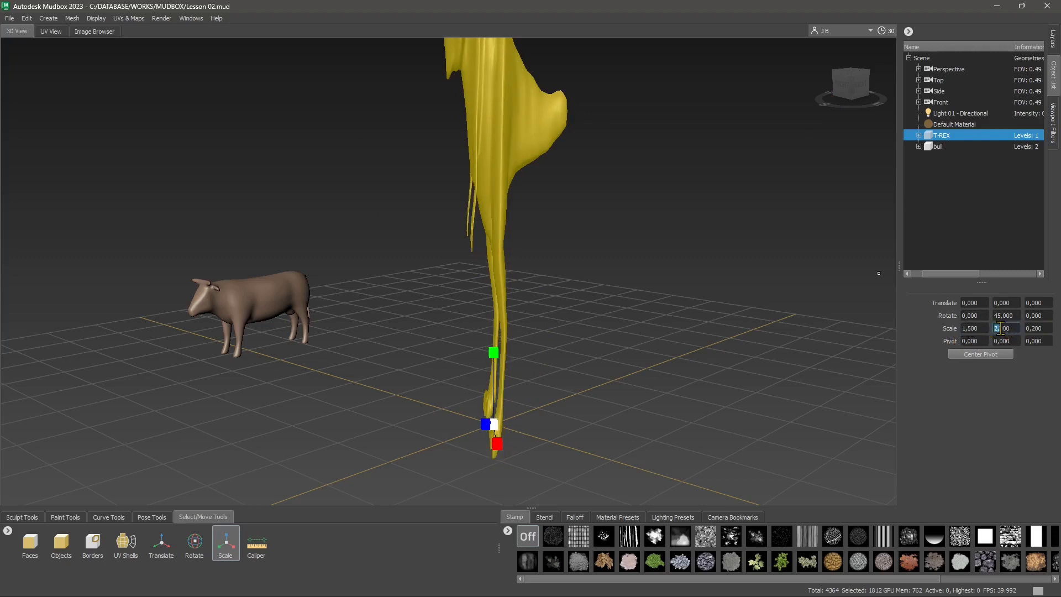
pyautogui.moveTo(1013, 328)
pyautogui.mouseDown()
pyautogui.moveTo(992, 330)
pyautogui.moveTo(1023, 330)
pyautogui.mouseUp()
pyautogui.write('1,5')
pyautogui.click(1045, 328)
pyautogui.write('1,5')
pyautogui.press('Return')
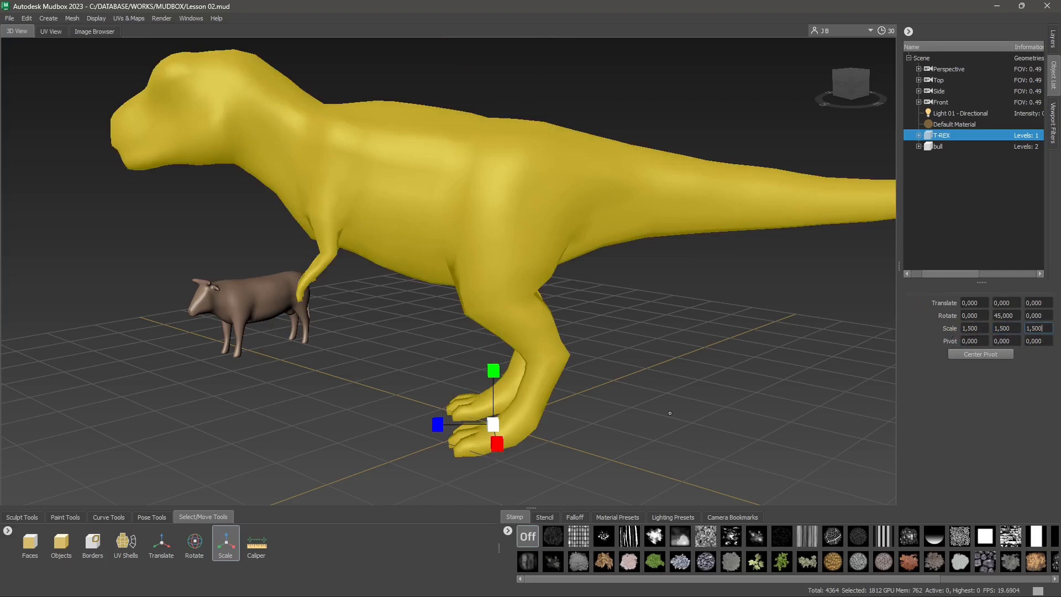
# Step: Reset the T-Rex's scale to 1 on all three axes and its Y rotation to 0
pyautogui.click(975, 330)
pyautogui.write('1')
pyautogui.press('Tab')
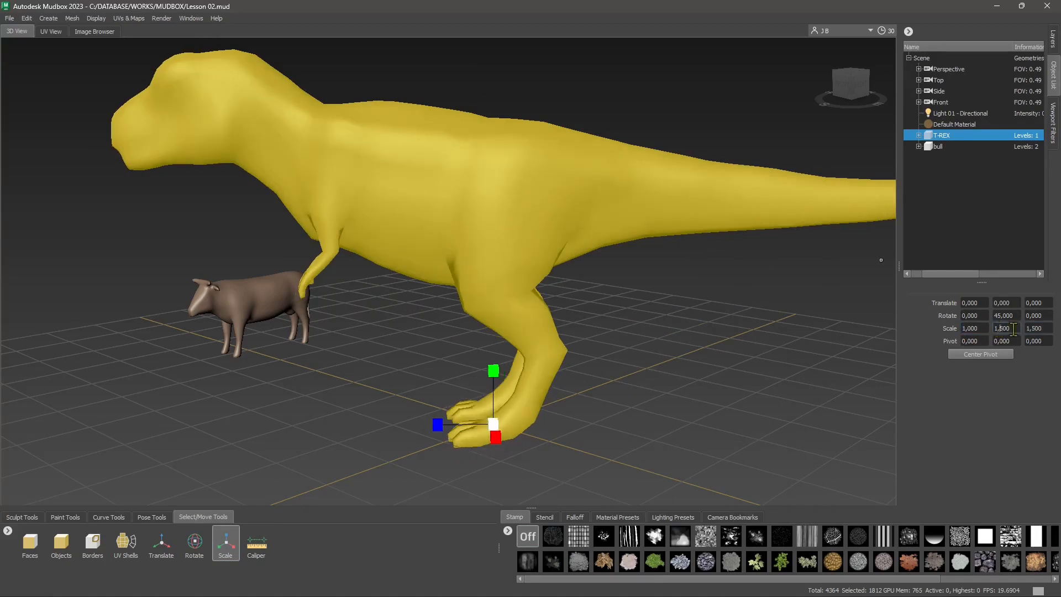
pyautogui.write('1')
pyautogui.press('Tab')
pyautogui.write('1')
pyautogui.press('Tab')
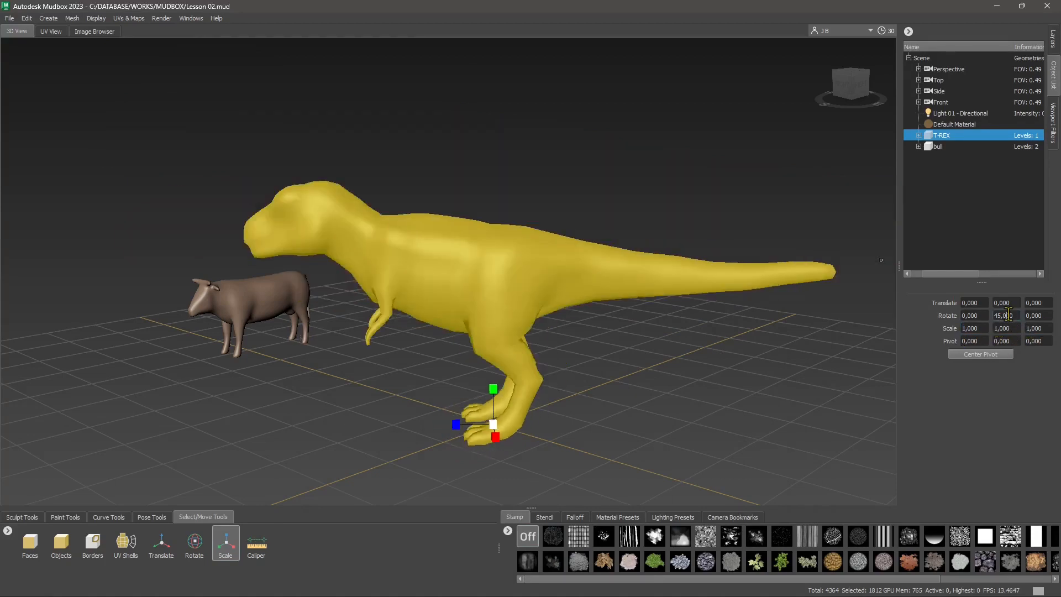
pyautogui.click(1005, 315)
pyautogui.write('0')
pyautogui.press('Return')
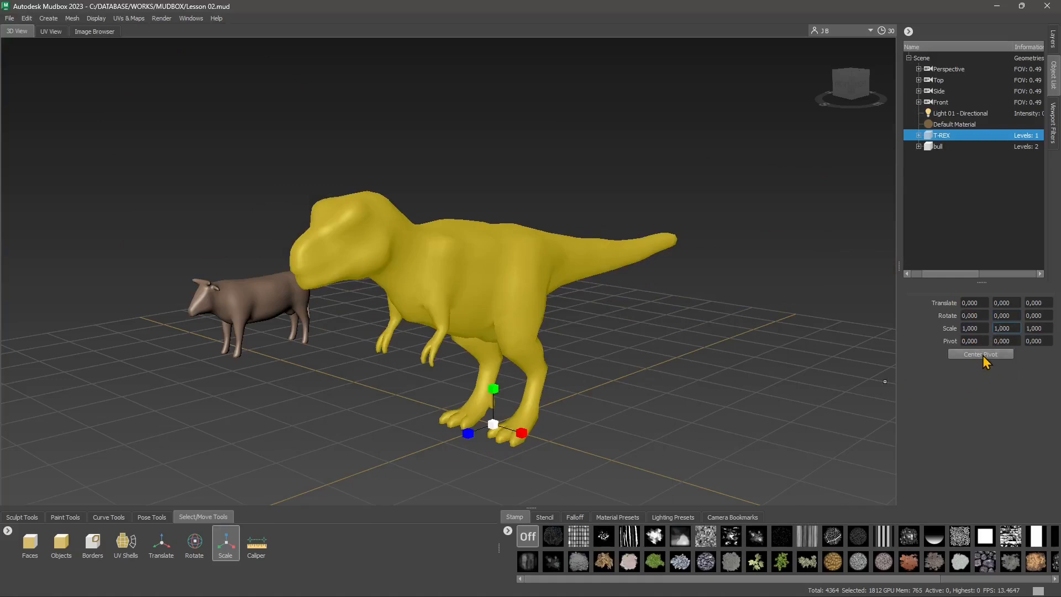
# Step: Offset the T-Rex's pivot to 500 on Z and change that offset to -500, behind the model
pyautogui.click(1036, 341)
pyautogui.write('5000')
pyautogui.press('Return')
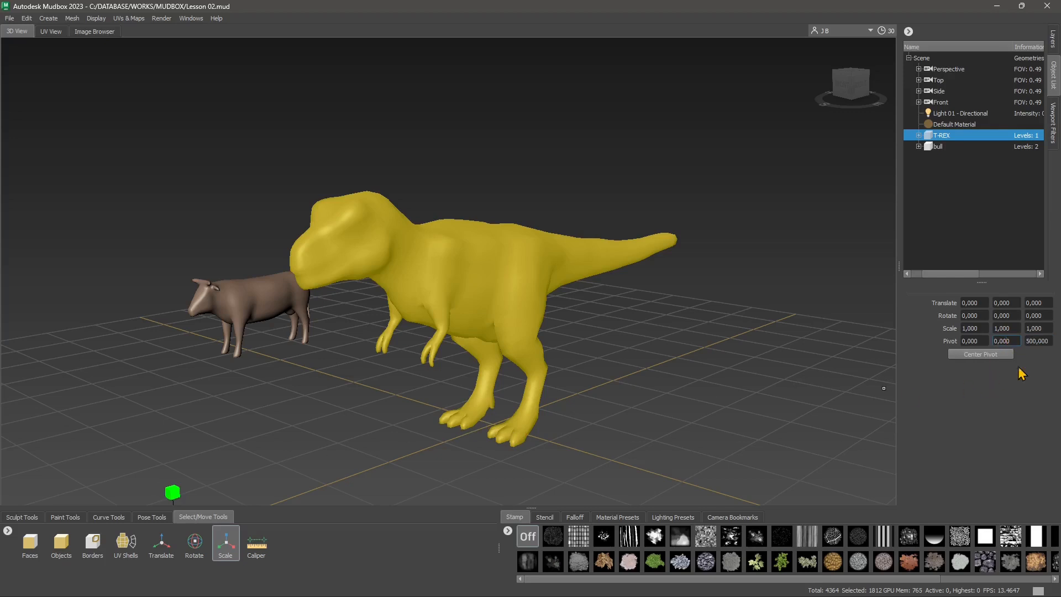
pyautogui.click(1031, 341)
pyautogui.write('-')
pyautogui.click(1004, 344)
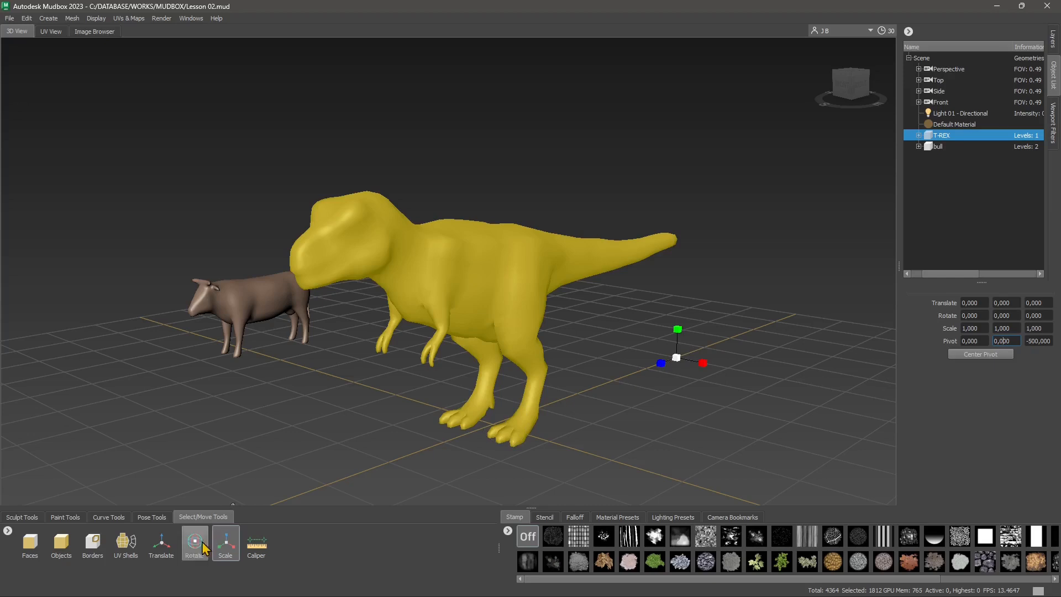
# Step: Rotate the T-Rex about its offset pivot to about 7 degrees on Y and scale it uniformly to about 3.26
pyautogui.press('e')
pyautogui.moveTo(684, 365); pyautogui.dragTo(411, 472)
pyautogui.click(225, 543)
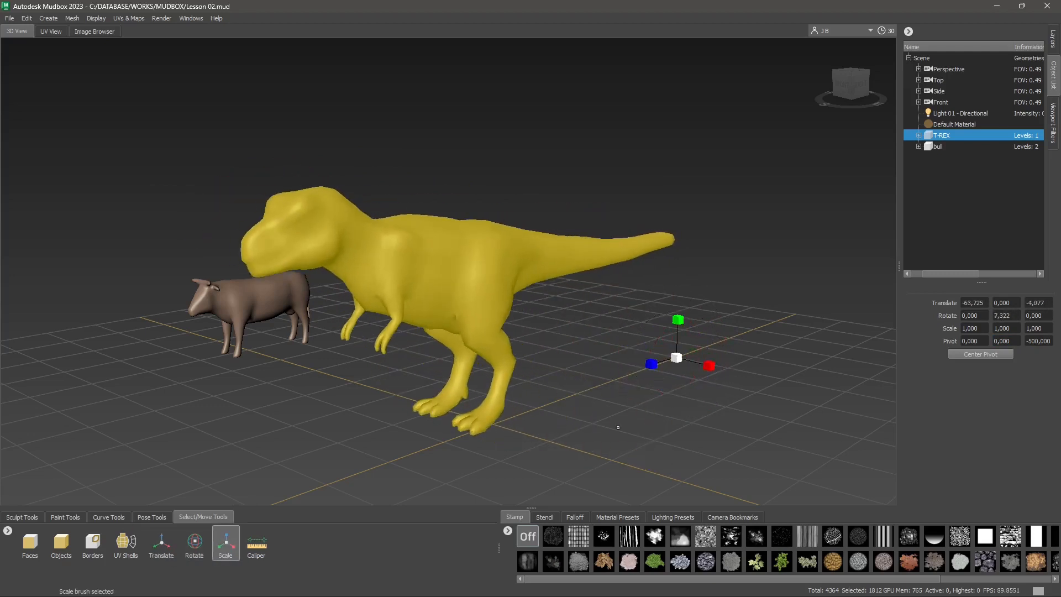
pyautogui.moveTo(678, 358); pyautogui.dragTo(776, 144)
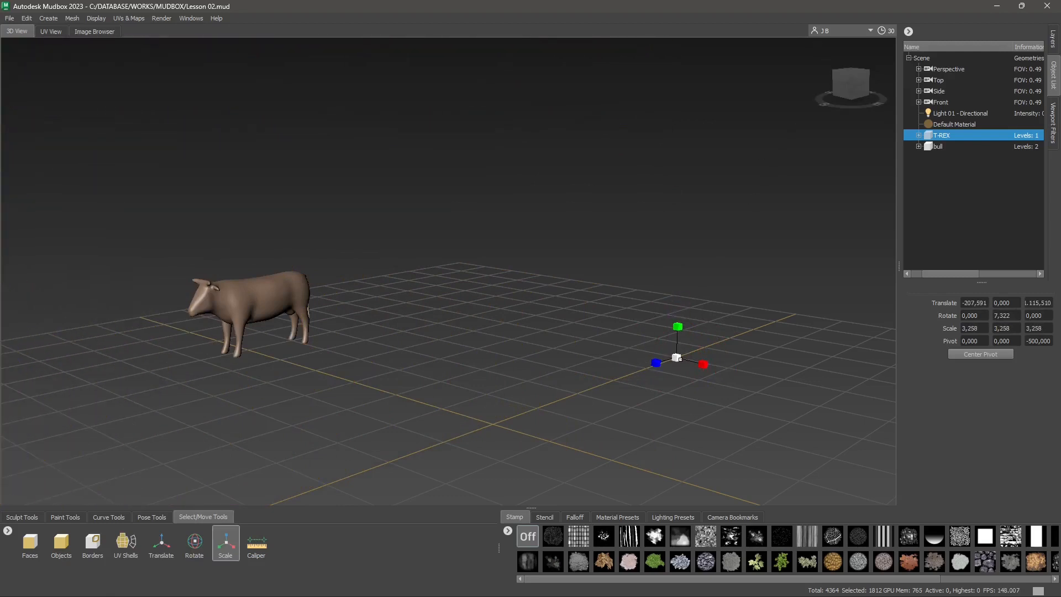
# Step: Scale the T-Rex uniformly about its offset pivot to about 4.8
pyautogui.moveTo(675, 360); pyautogui.dragTo(748, 184)
pyautogui.click(942, 136)
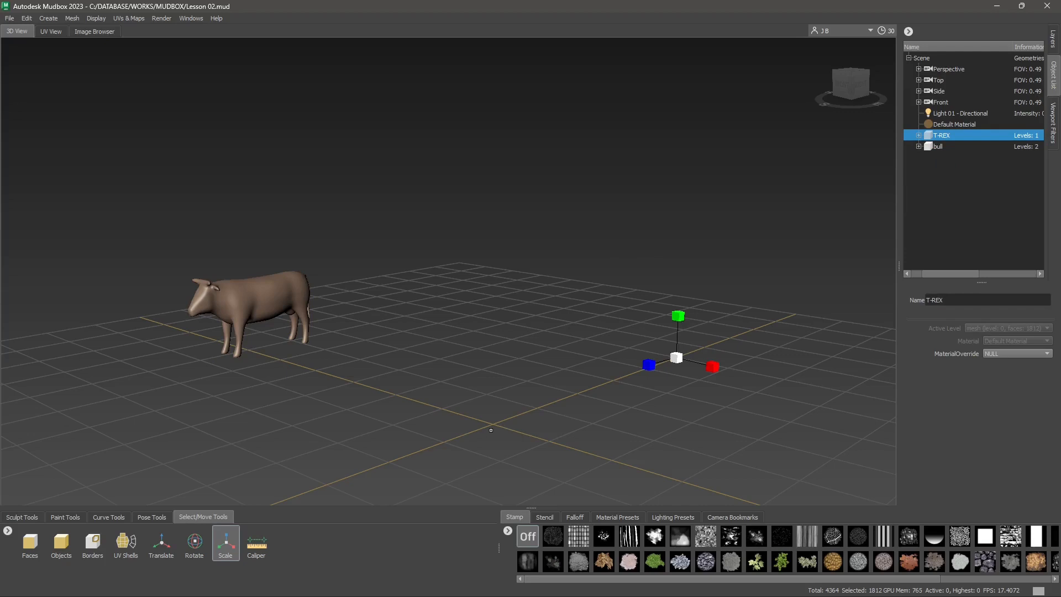
pyautogui.keyDown('alt'); pyautogui.moveTo(504, 421); pyautogui.dragTo(510, 279, button='right'); pyautogui.keyUp('alt')
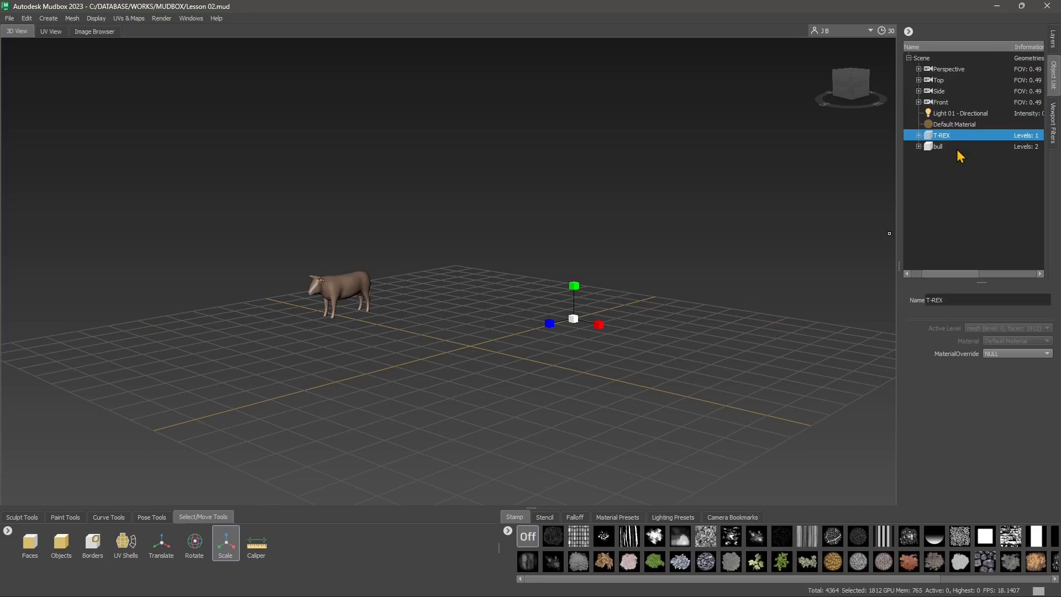
pyautogui.click(945, 113)
pyautogui.click(1022, 91)
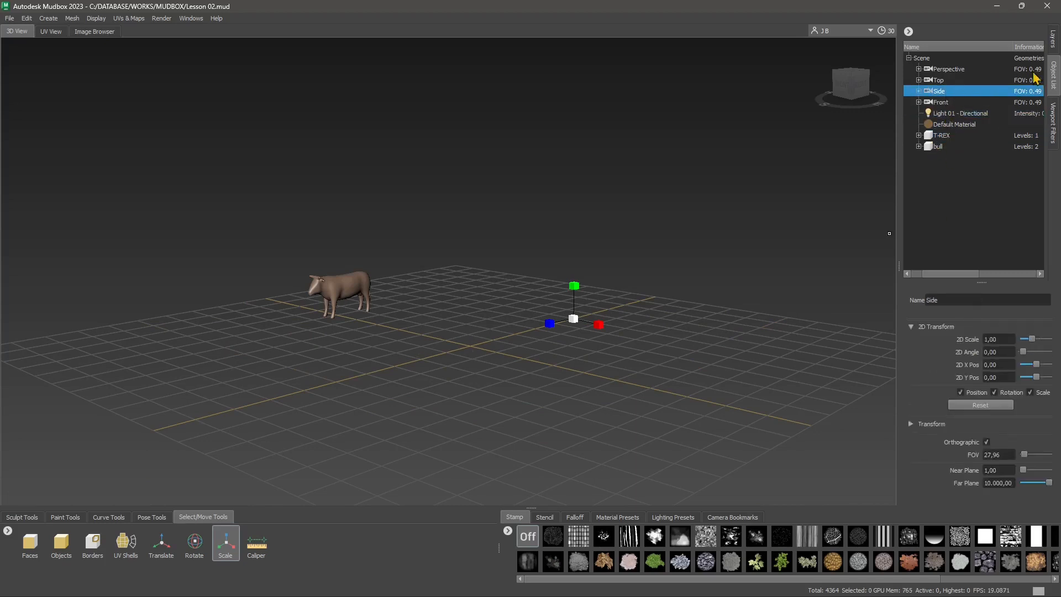
# Step: Select the T-Rex with the Translate tool active and center its pivot on the model
pyautogui.click(933, 135)
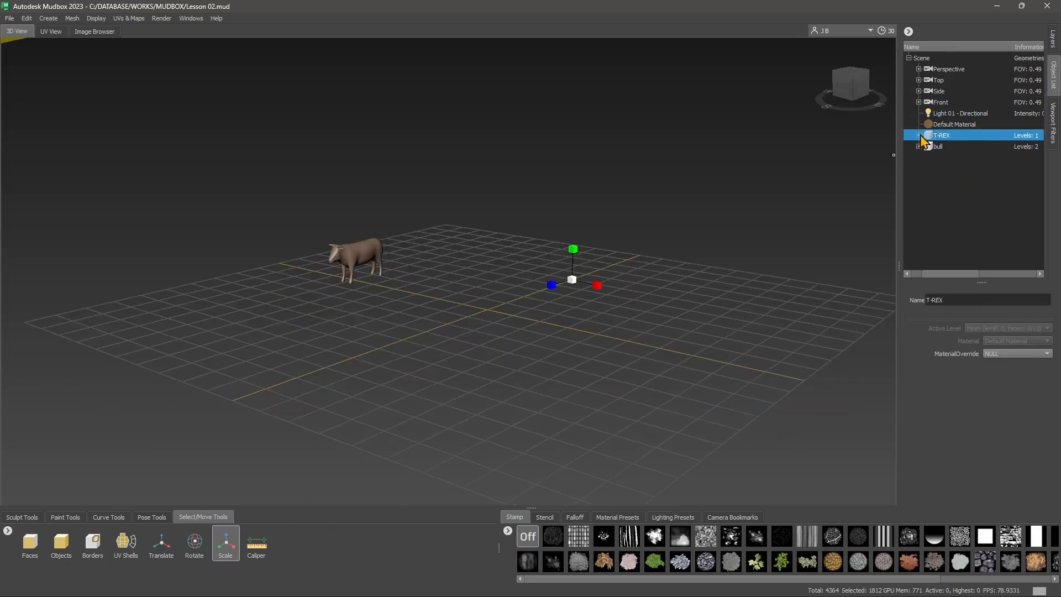
pyautogui.click(225, 544)
pyautogui.click(159, 553)
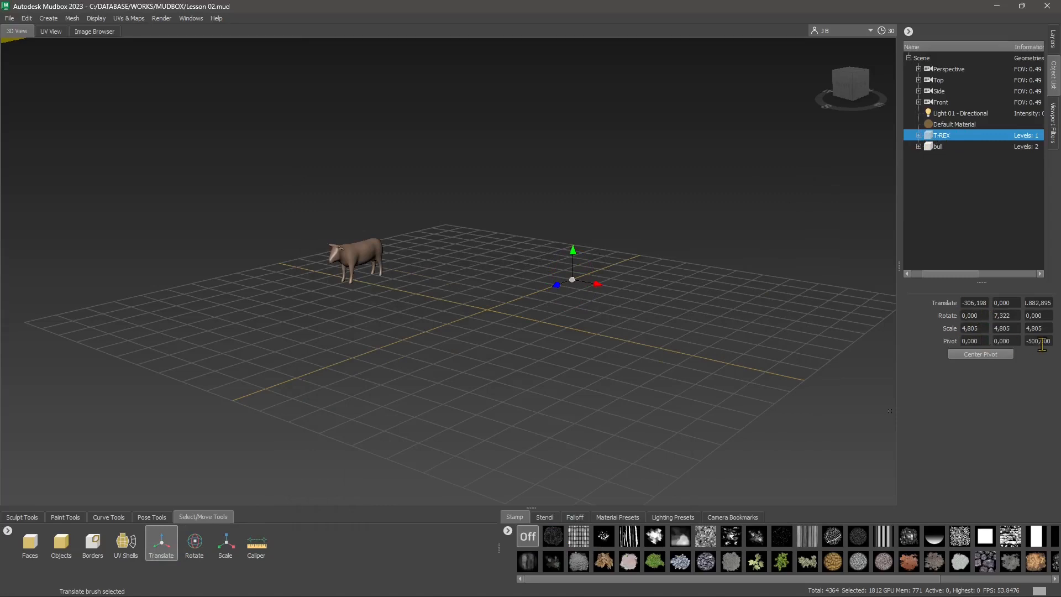
pyautogui.click(981, 354)
# Step: Set the T-Rex's pivot to 0 on all three axes
pyautogui.doubleClick(984, 341)
pyautogui.write('0')
pyautogui.press('Tab')
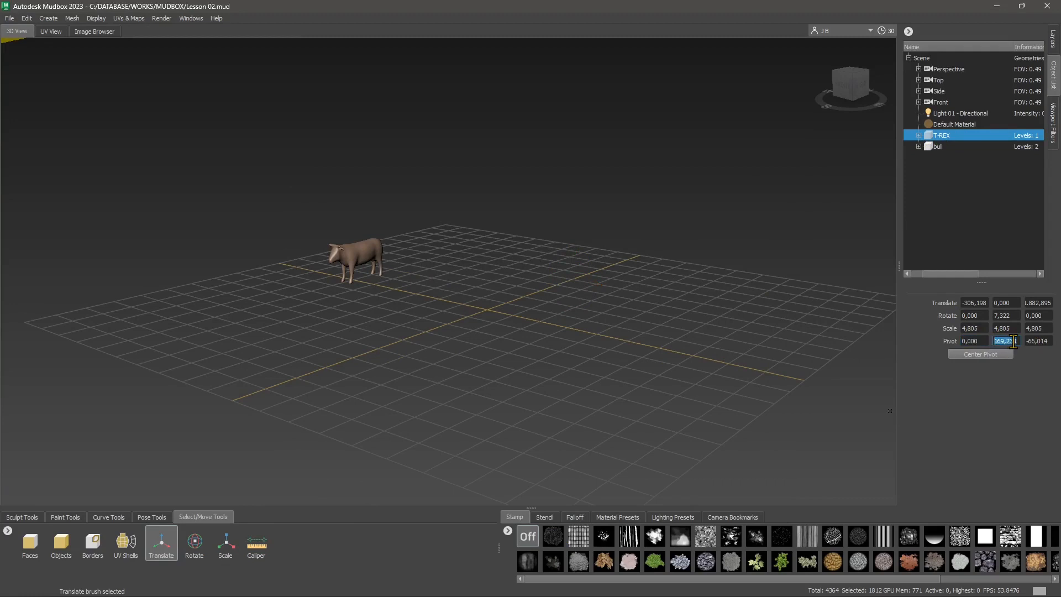
pyautogui.write('0')
pyautogui.press('Tab')
pyautogui.write('0')
pyautogui.press('Return')
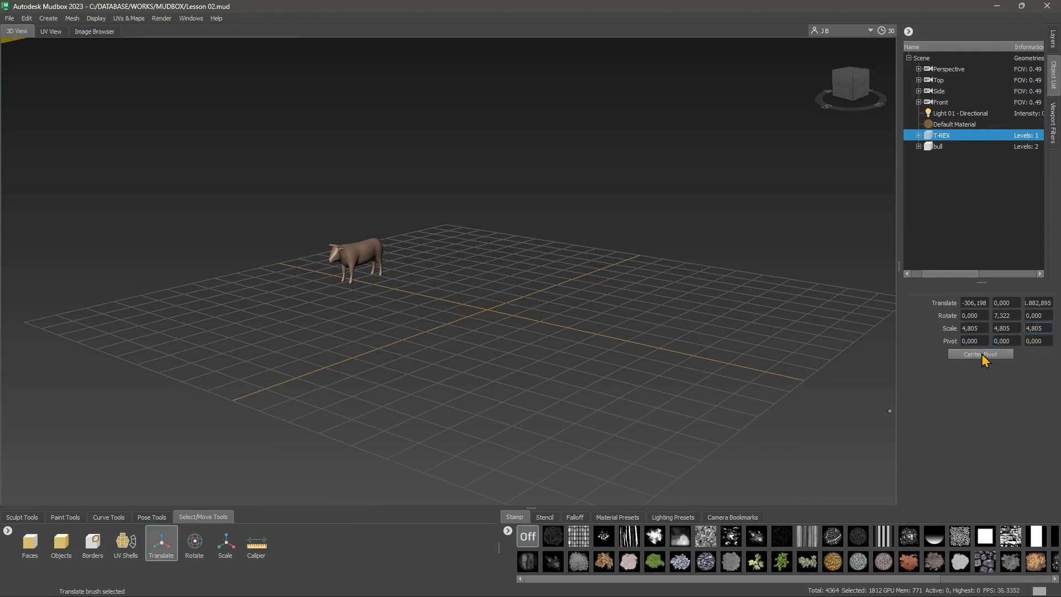
# Step: Center the T-Rex's pivot again and set its X and Z translation to 0
pyautogui.doubleClick(973, 303)
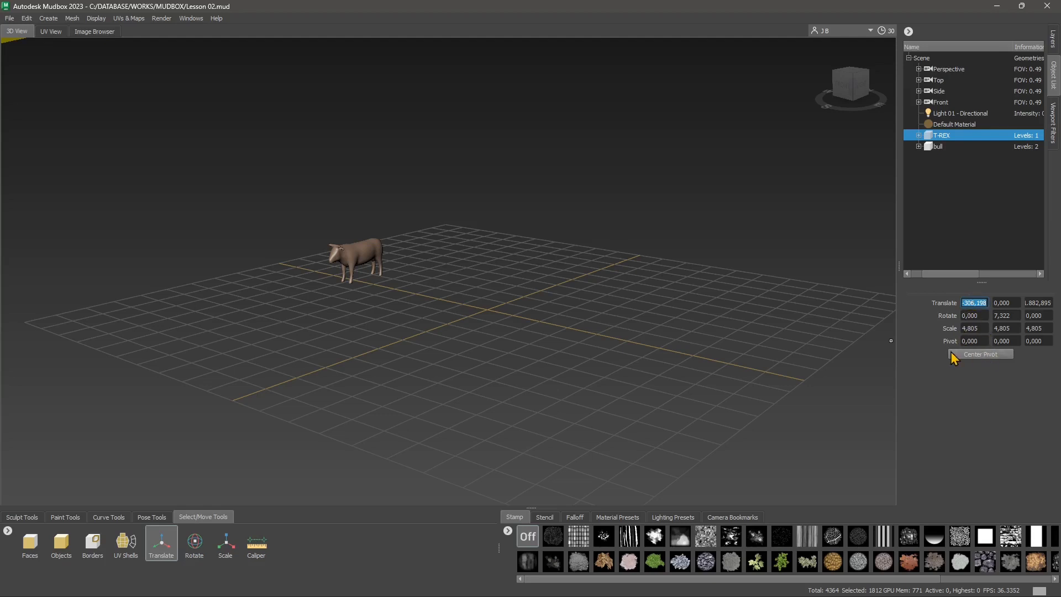
pyautogui.click(973, 358)
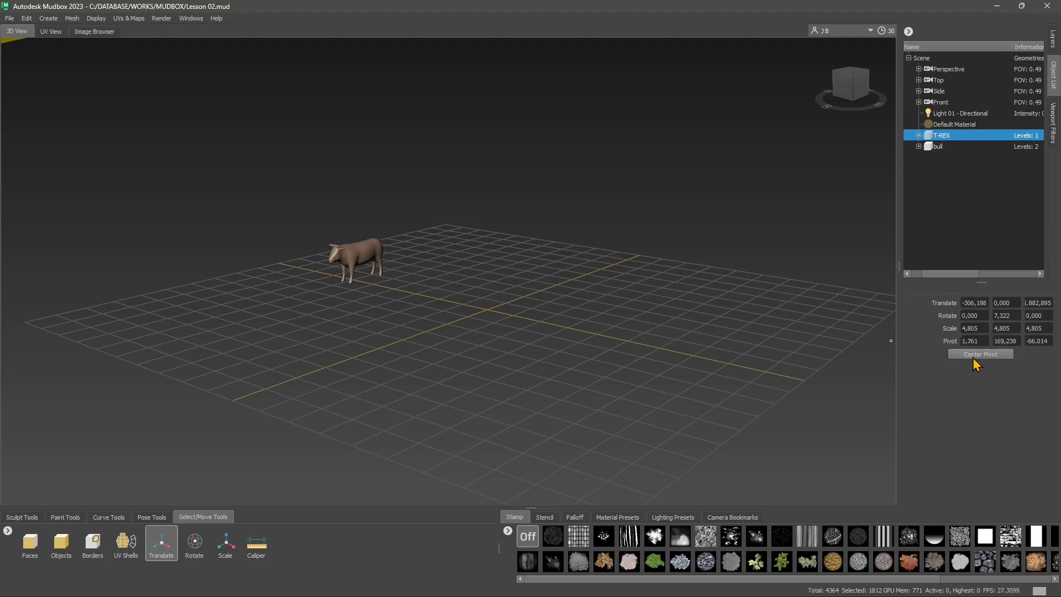
pyautogui.doubleClick(978, 302)
pyautogui.write('0')
pyautogui.click(1003, 305)
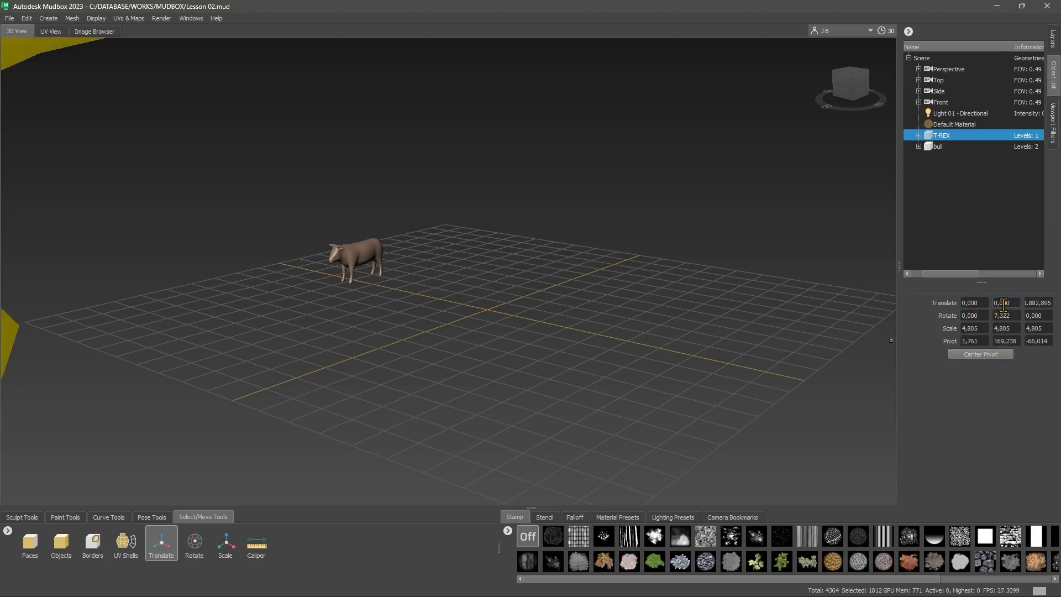
pyautogui.doubleClick(1036, 303)
pyautogui.write('0')
pyautogui.press('Return')
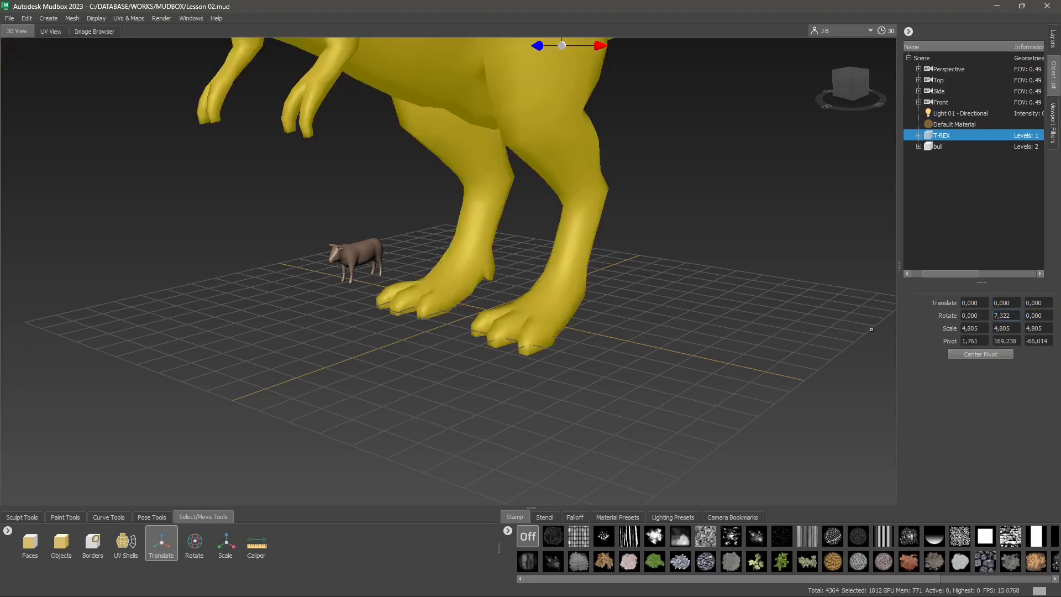
# Step: Set the T-Rex's scale to 2 on all three axes
pyautogui.doubleClick(973, 328)
pyautogui.write('2')
pyautogui.press('Return')
pyautogui.doubleClick(1006, 328)
pyautogui.write('2')
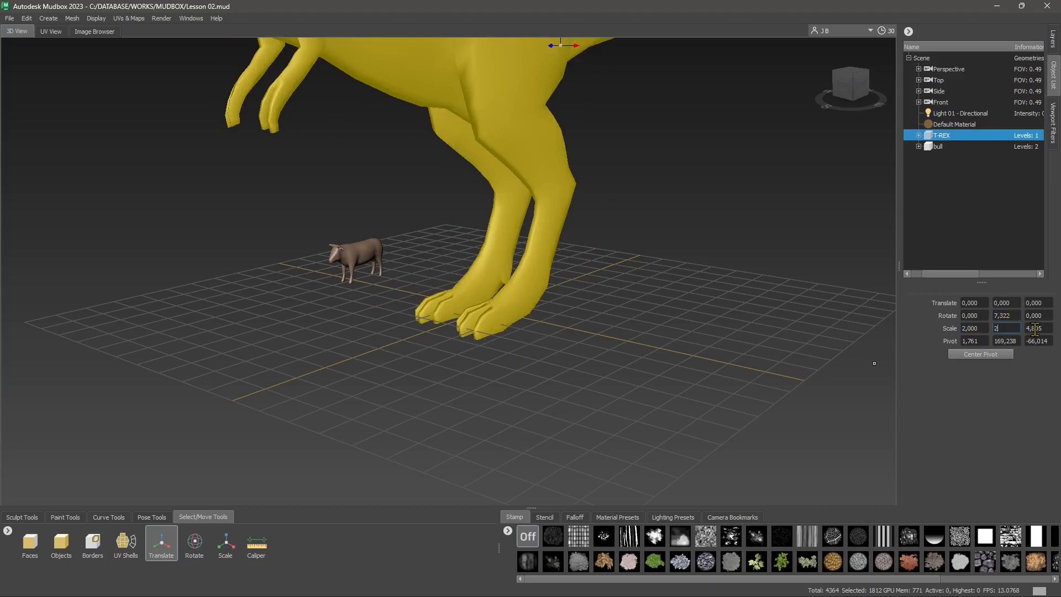
pyautogui.press('Return')
pyautogui.doubleClick(1033, 328)
pyautogui.write('2')
pyautogui.press('Return')
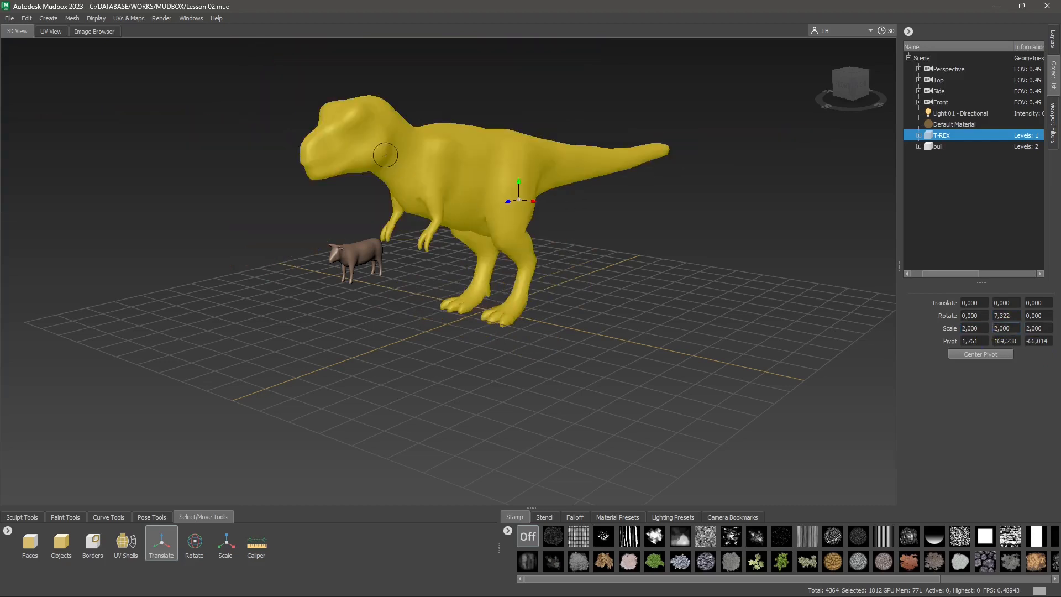
# Step: Frame the selected T-Rex in the 3D view, and select and frame the bull as well
pyautogui.click(96, 18)
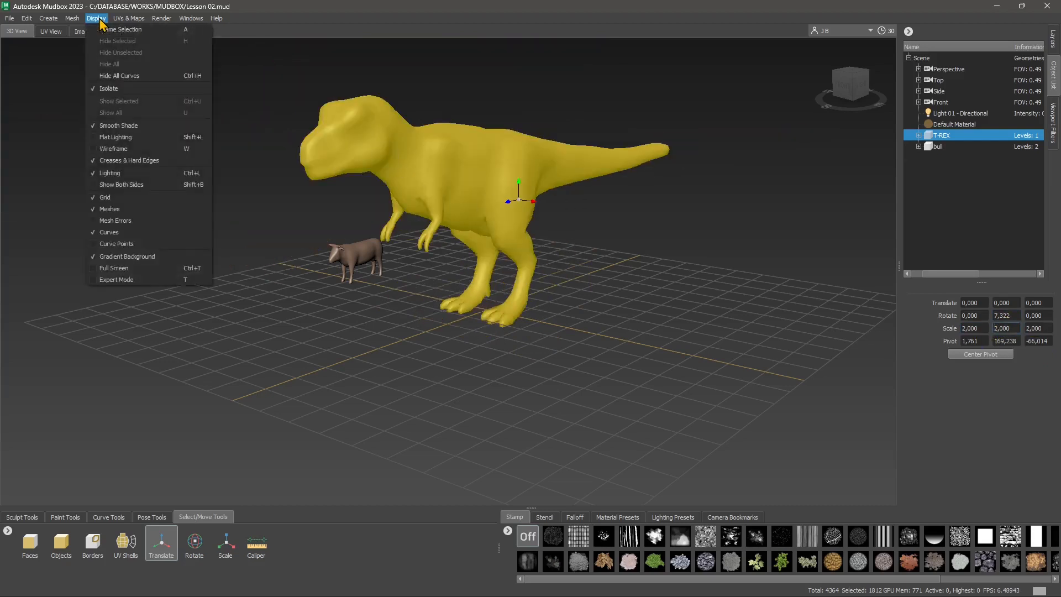
pyautogui.click(124, 30)
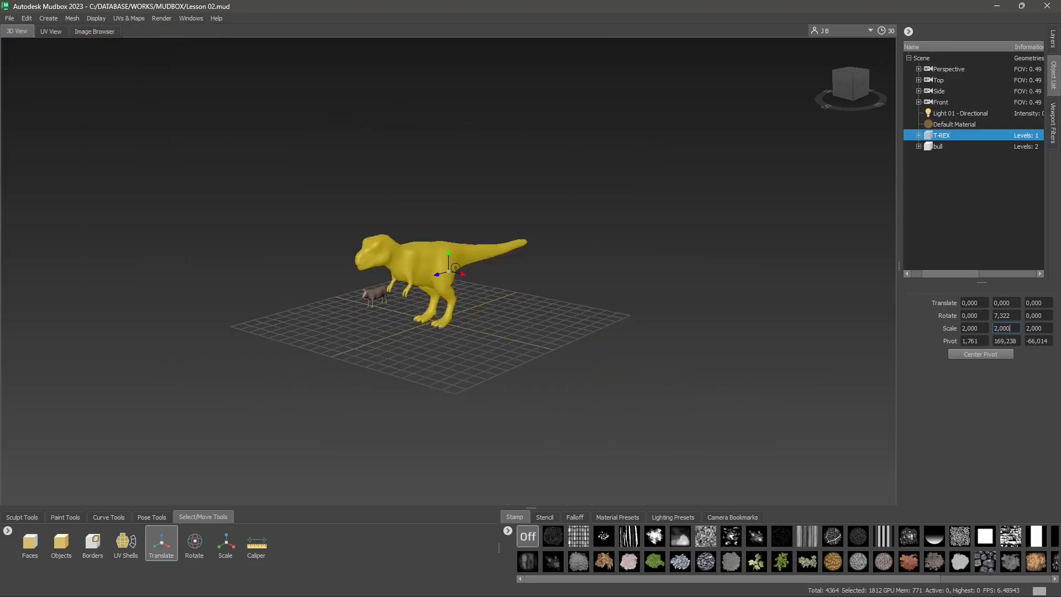
pyautogui.click(72, 21)
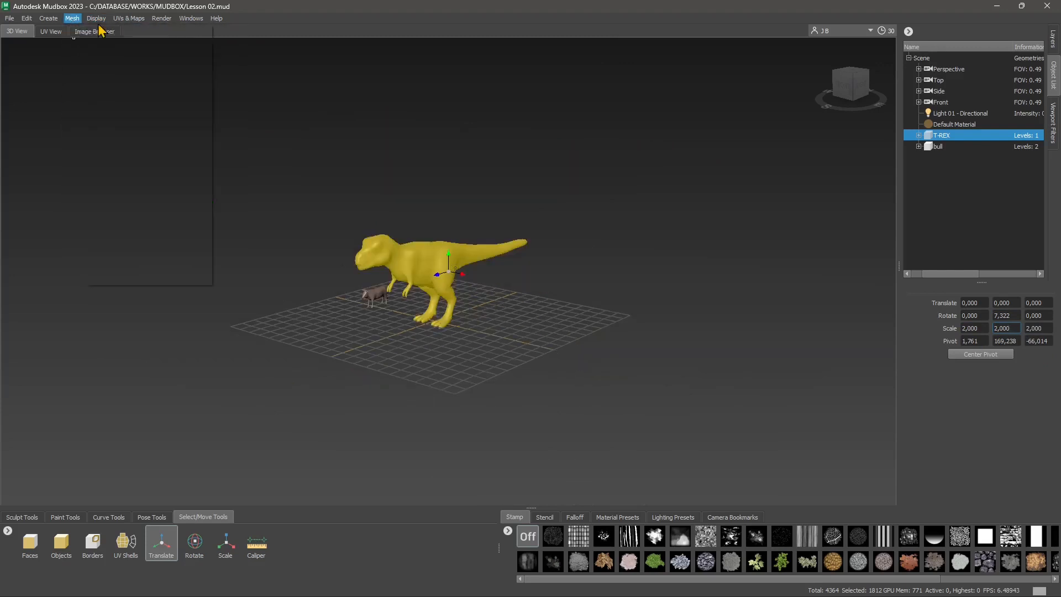
pyautogui.click(986, 209)
pyautogui.click(929, 146)
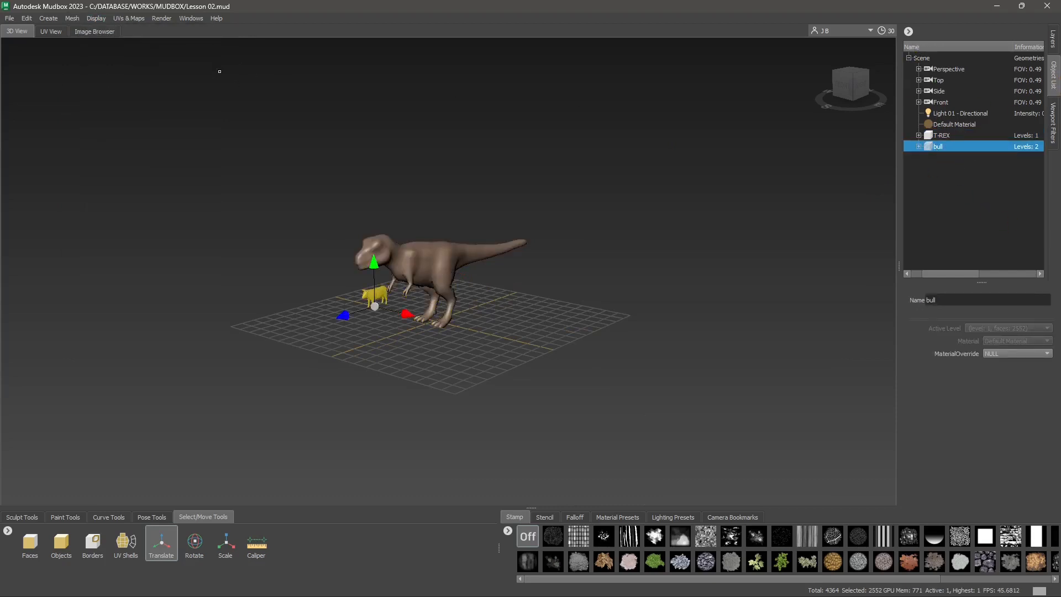
pyautogui.click(96, 18)
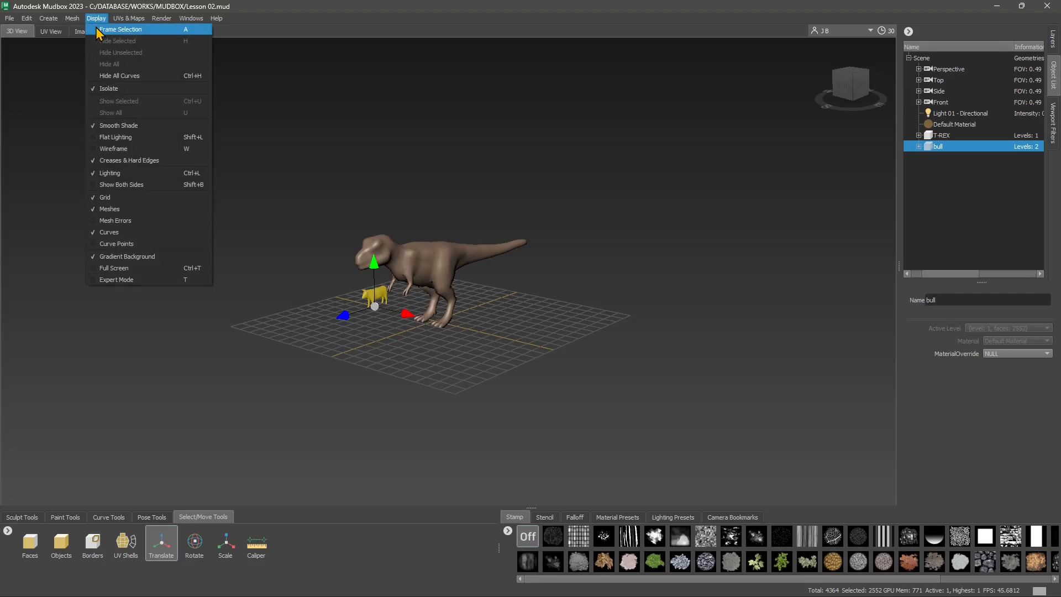
pyautogui.click(140, 30)
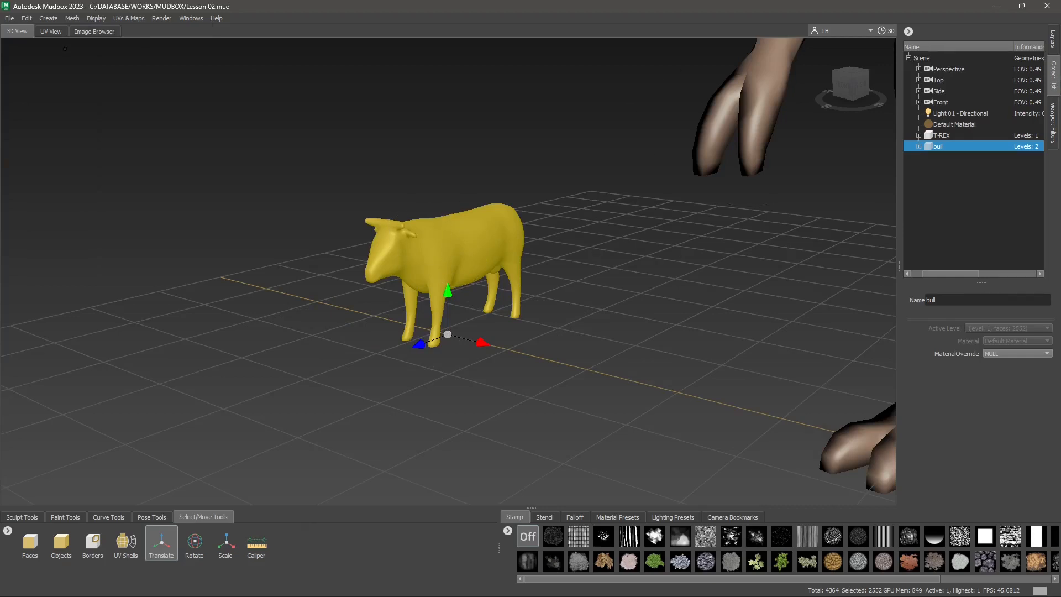
# Step: Select all objects in the scene, frame them together in the 3D view, and clear the selection
pyautogui.click(26, 18)
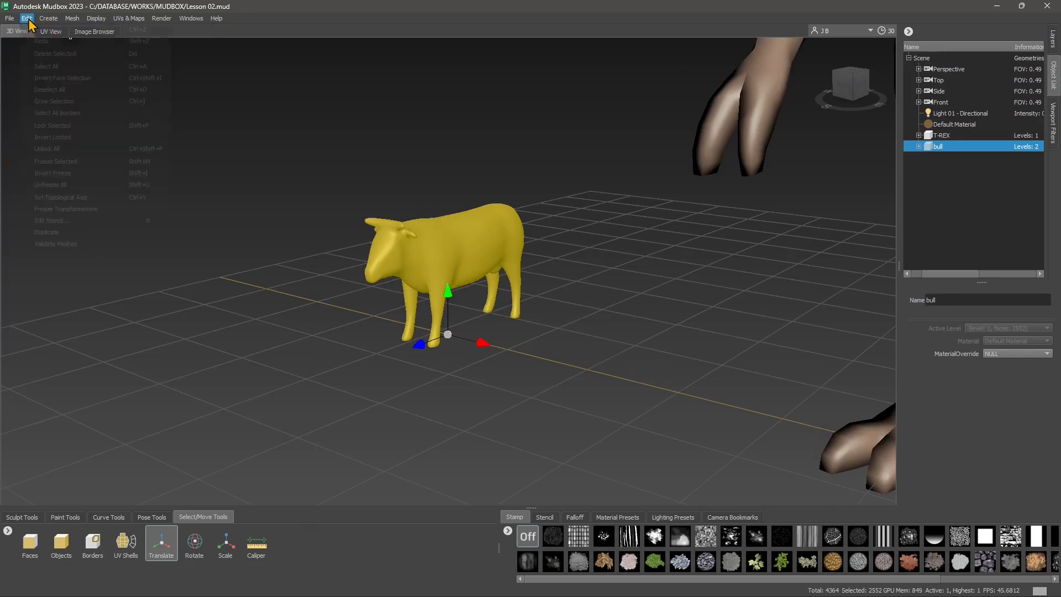
pyautogui.click(45, 65)
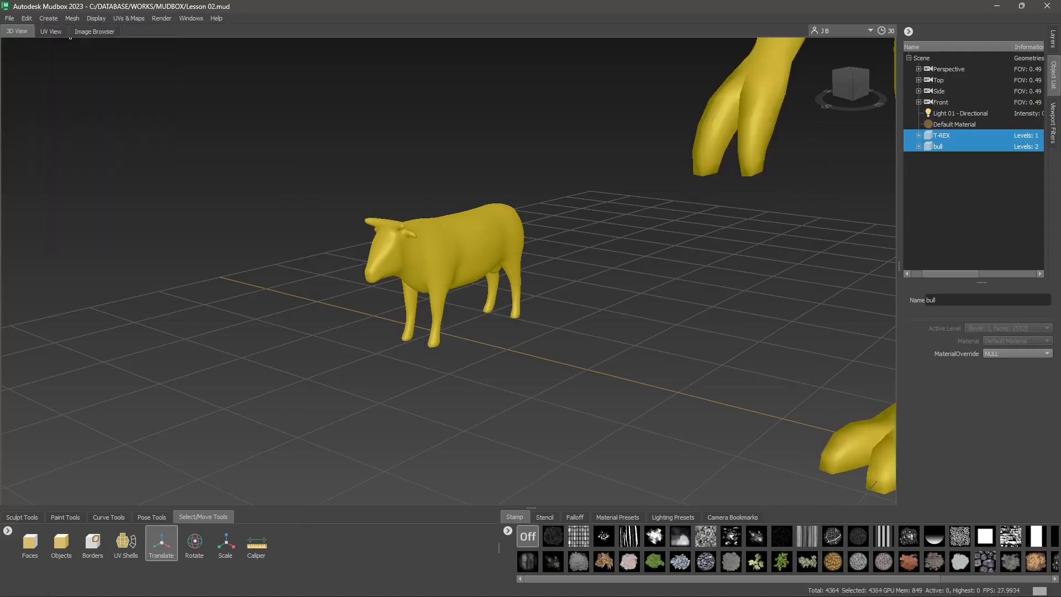
pyautogui.click(26, 18)
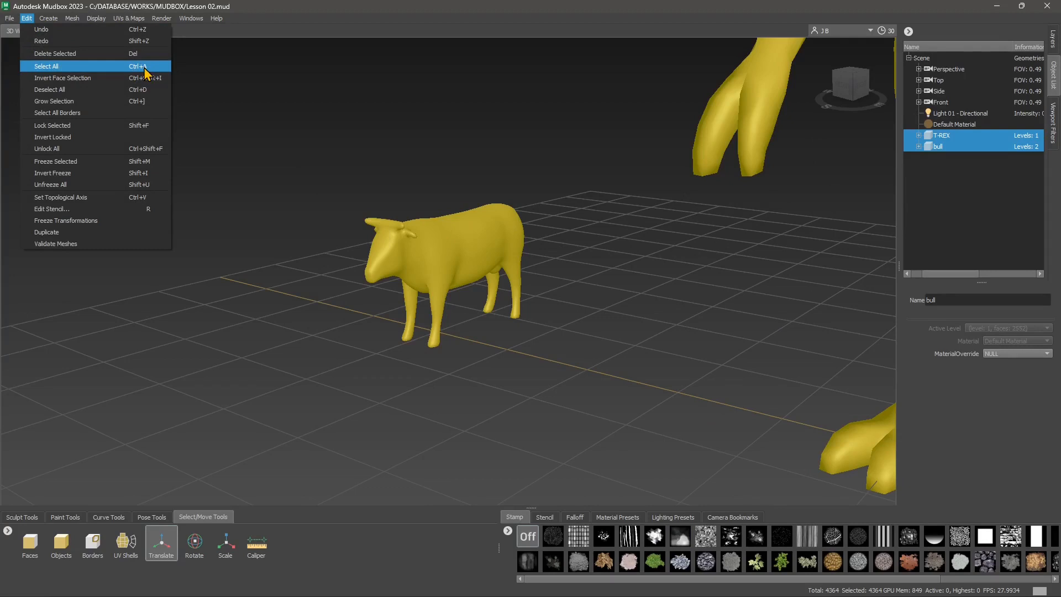
pyautogui.click(110, 37)
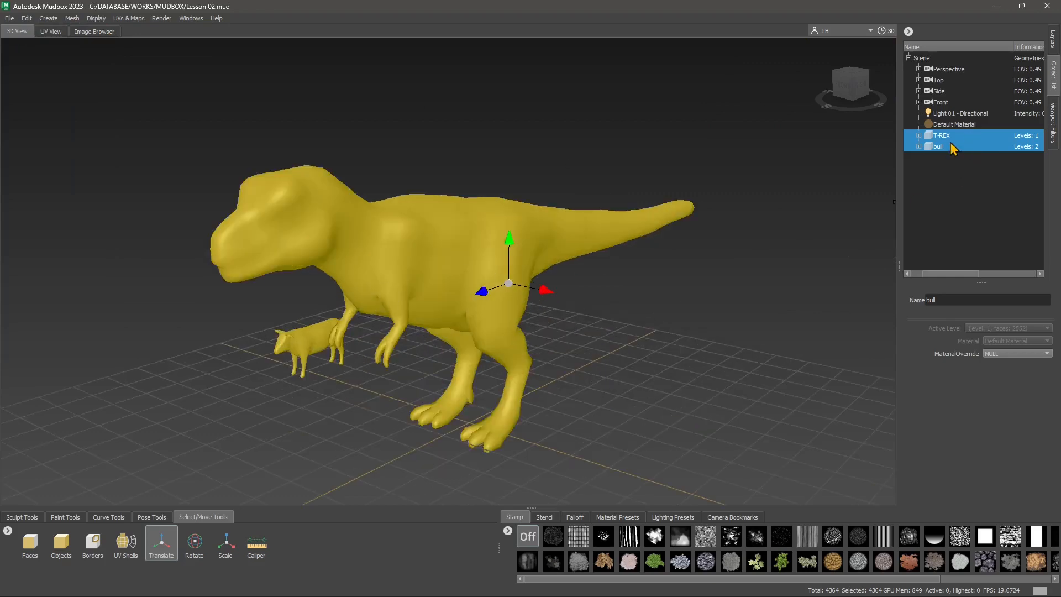
pyautogui.click(936, 181)
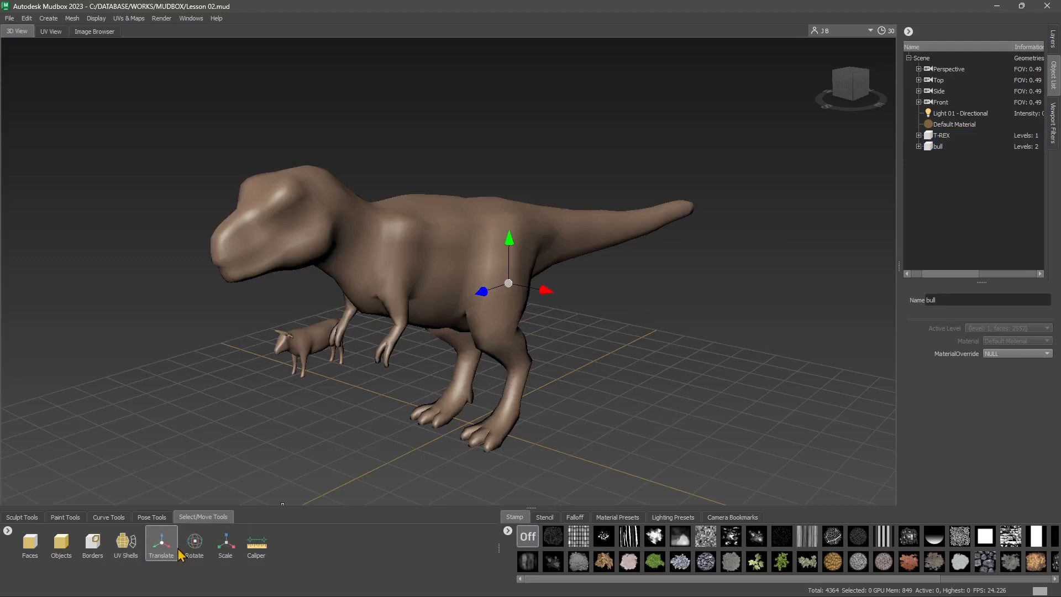
# Step: Try the Rotate and Scale tools and return to the Translate tool
pyautogui.click(196, 550)
pyautogui.click(223, 553)
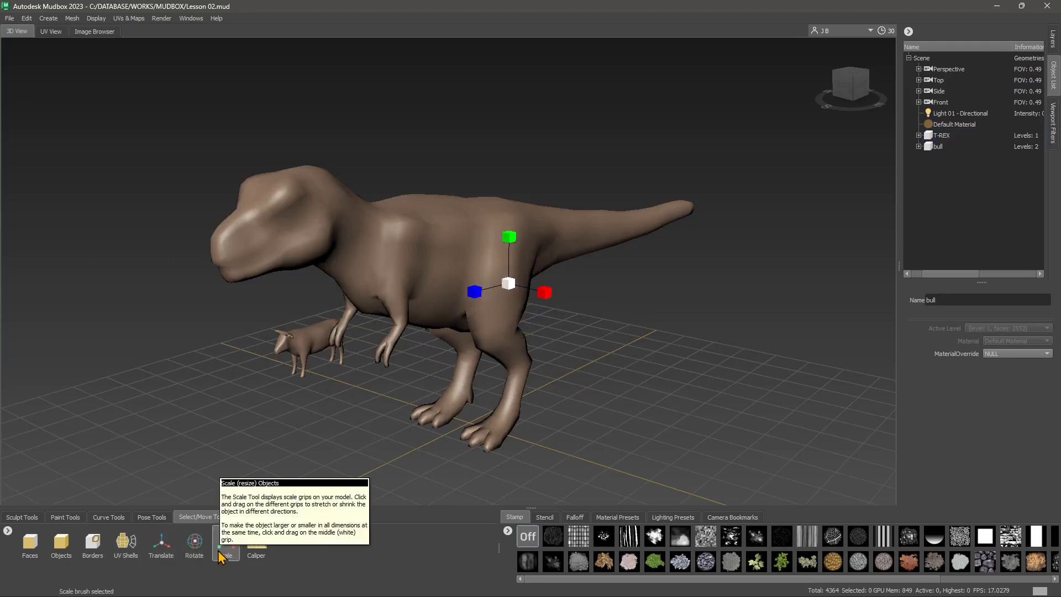
pyautogui.click(193, 544)
pyautogui.click(169, 552)
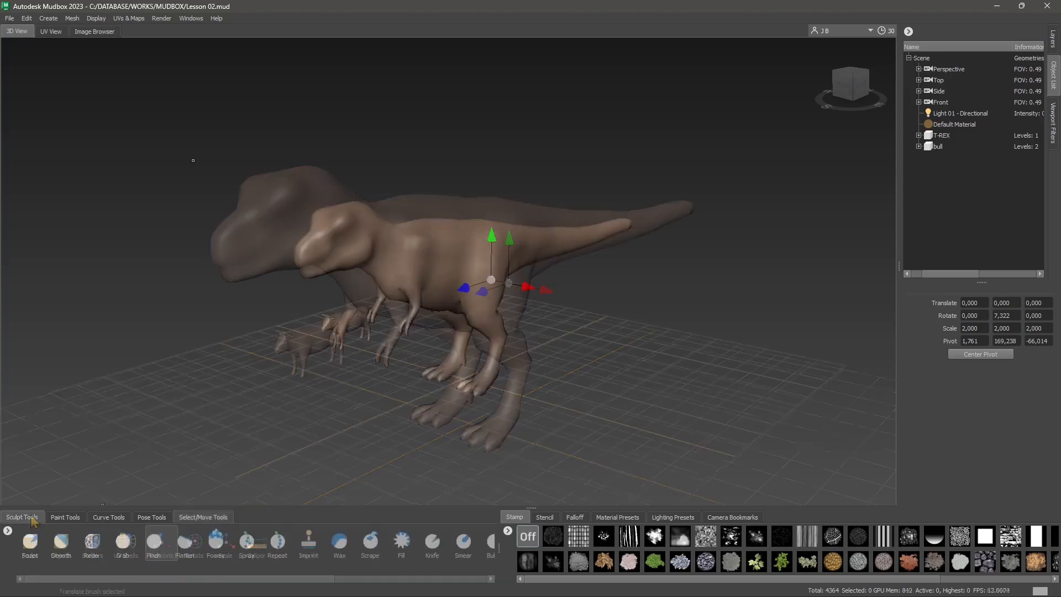
# Step: Create the predefined Car mesh, and try moving its wheels away from the body along X before undoing that move
pyautogui.click(48, 18)
pyautogui.moveTo(55, 30)
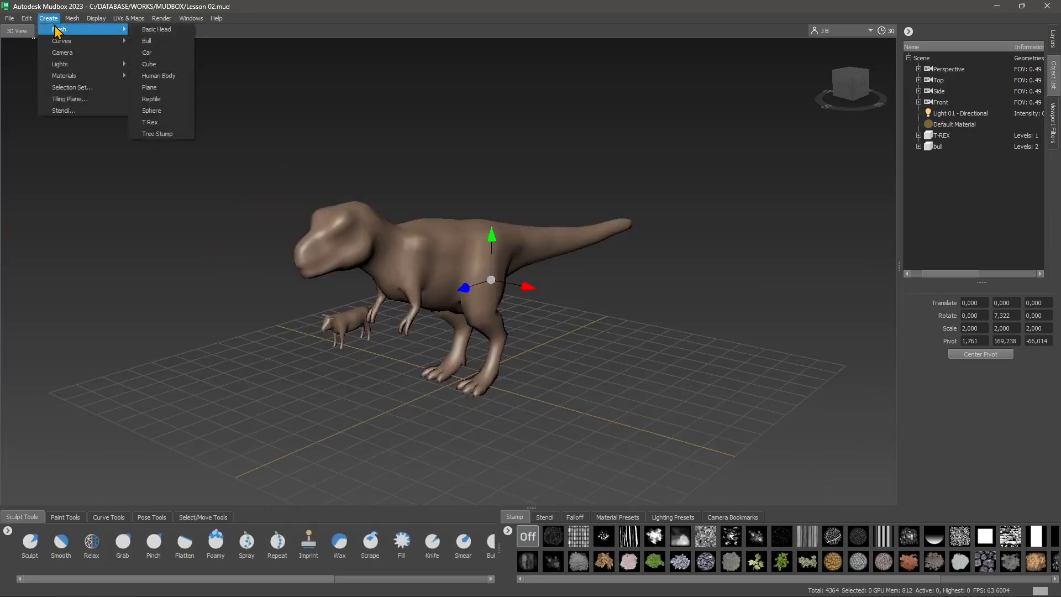
pyautogui.click(160, 54)
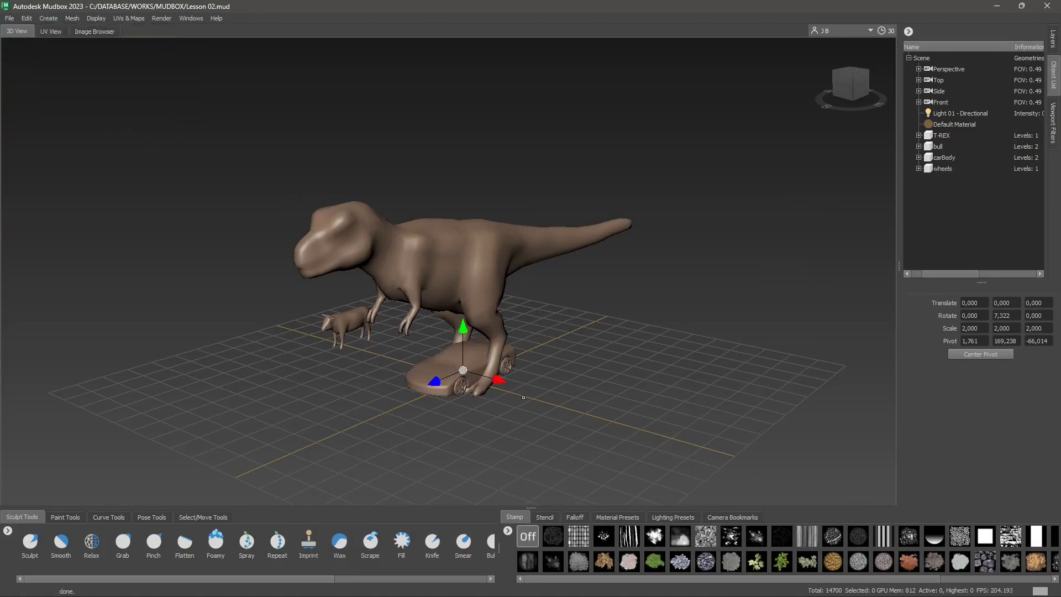
pyautogui.moveTo(524, 397); pyautogui.dragTo(625, 417)
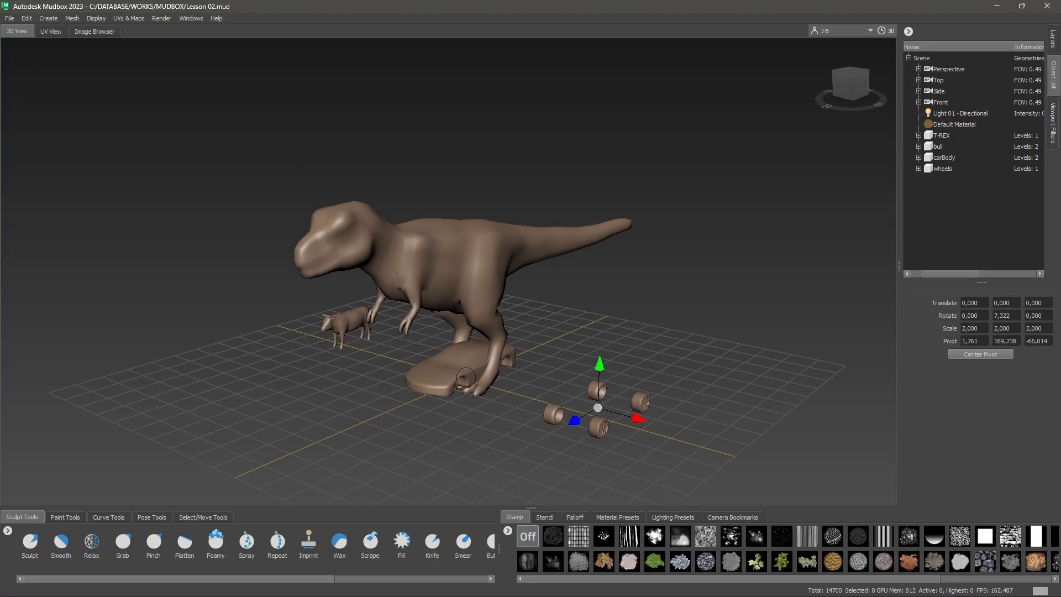
pyautogui.hotkey('ctrl', 'z')
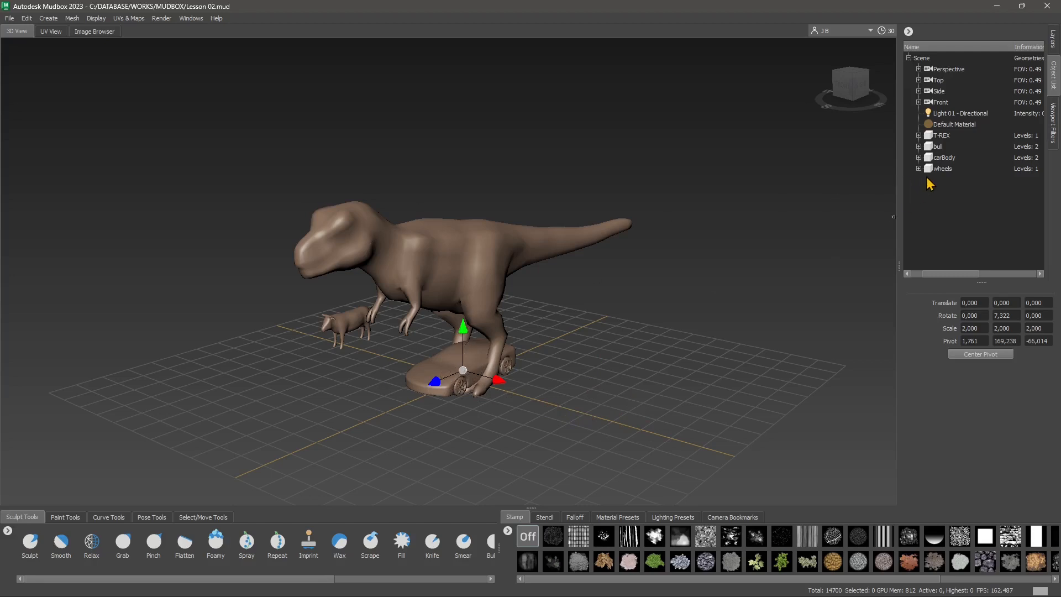
# Step: Select carBody and wheels together, toggling each one out of and back into the selection
pyautogui.click(941, 158)
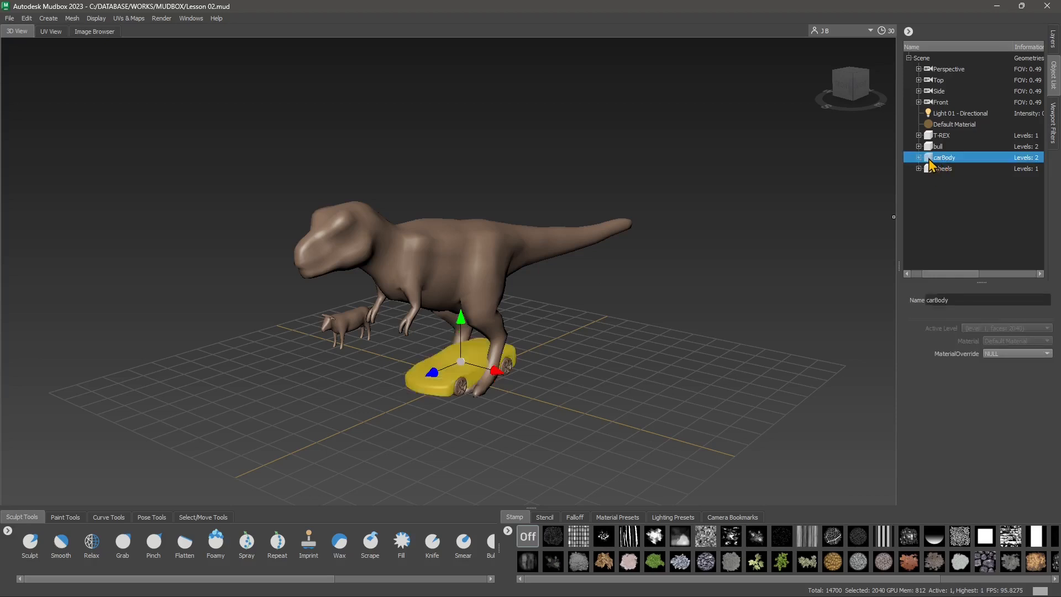
pyautogui.keyDown('ctrl'); pyautogui.click(944, 170); pyautogui.keyUp('ctrl')
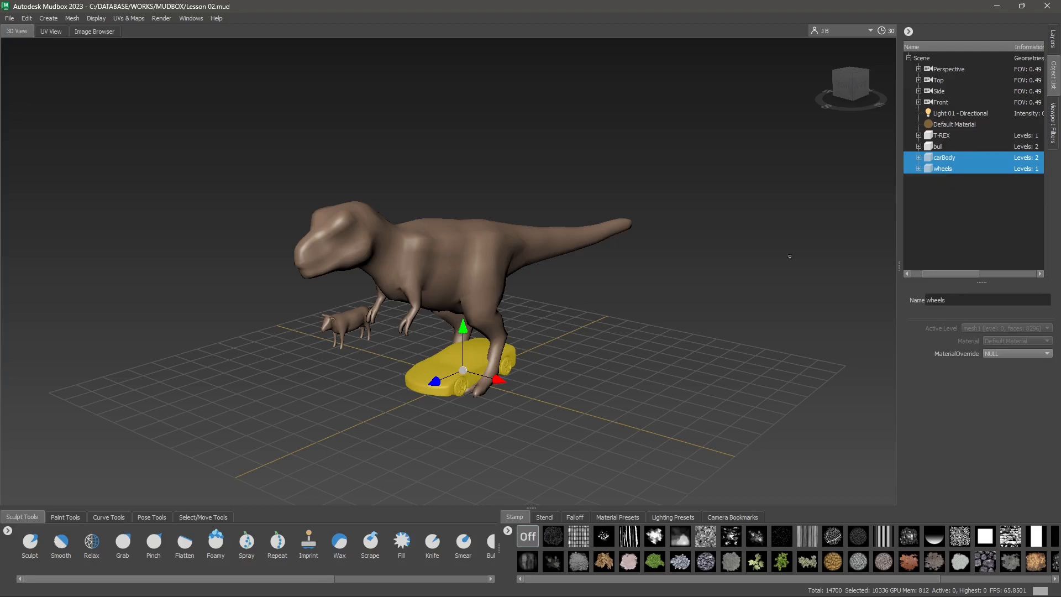
pyautogui.keyDown('ctrl'); pyautogui.click(946, 169); pyautogui.keyUp('ctrl')
pyautogui.keyDown('ctrl'); pyautogui.click(947, 168); pyautogui.keyUp('ctrl')
pyautogui.keyDown('ctrl'); pyautogui.click(946, 161); pyautogui.keyUp('ctrl')
pyautogui.keyDown('ctrl'); pyautogui.click(945, 160); pyautogui.keyUp('ctrl')
pyautogui.keyDown('ctrl'); pyautogui.click(945, 161); pyautogui.keyUp('ctrl')
pyautogui.keyDown('ctrl'); pyautogui.click(945, 160); pyautogui.keyUp('ctrl')
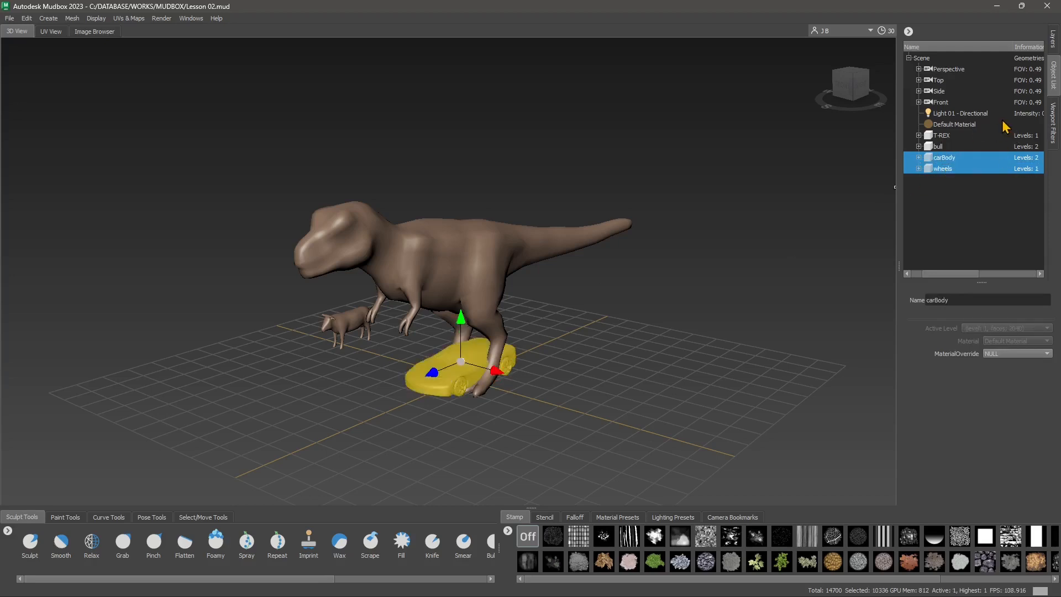
pyautogui.keyDown('ctrl'); pyautogui.click(944, 167); pyautogui.keyUp('ctrl')
pyautogui.keyDown('ctrl'); pyautogui.click(942, 169); pyautogui.keyUp('ctrl')
# Step: Select the whole range of objects from T-REX through wheels
pyautogui.click(948, 134)
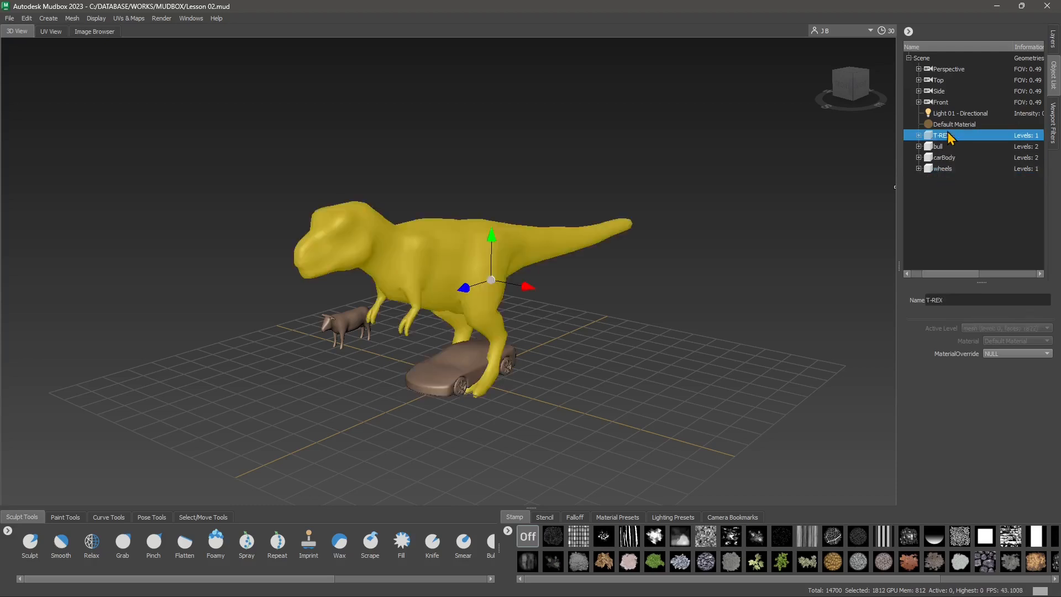
pyautogui.keyDown('shift'); pyautogui.click(950, 169); pyautogui.keyUp('shift')
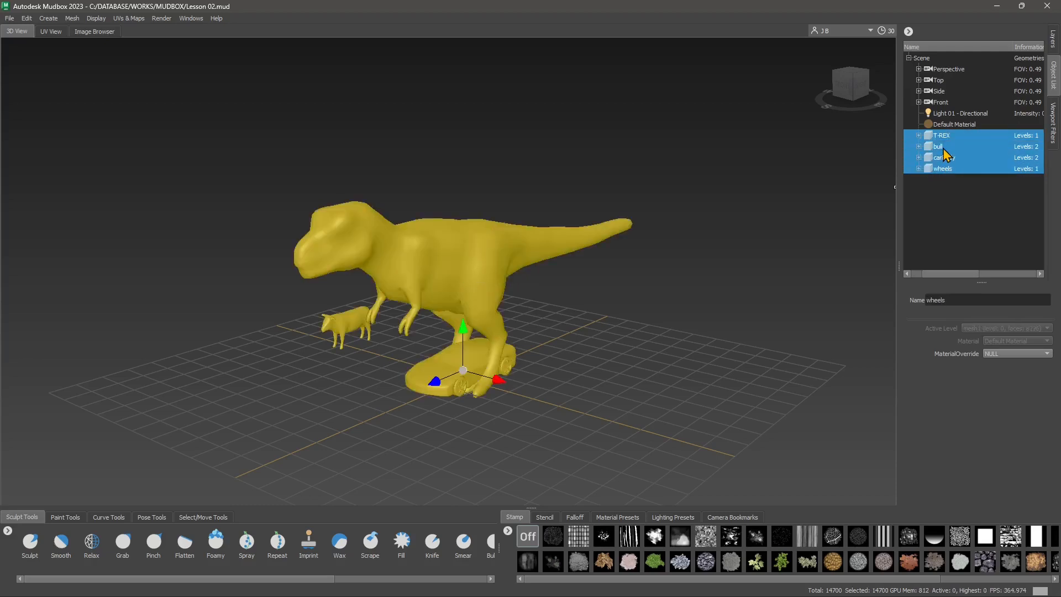
# Step: Remove bull and wheels from the multi-object selection, then reselect the whole range from T-REX through wheels
pyautogui.keyDown('ctrl'); pyautogui.click(943, 148); pyautogui.keyUp('ctrl')
pyautogui.keyDown('ctrl'); pyautogui.click(946, 168); pyautogui.keyUp('ctrl')
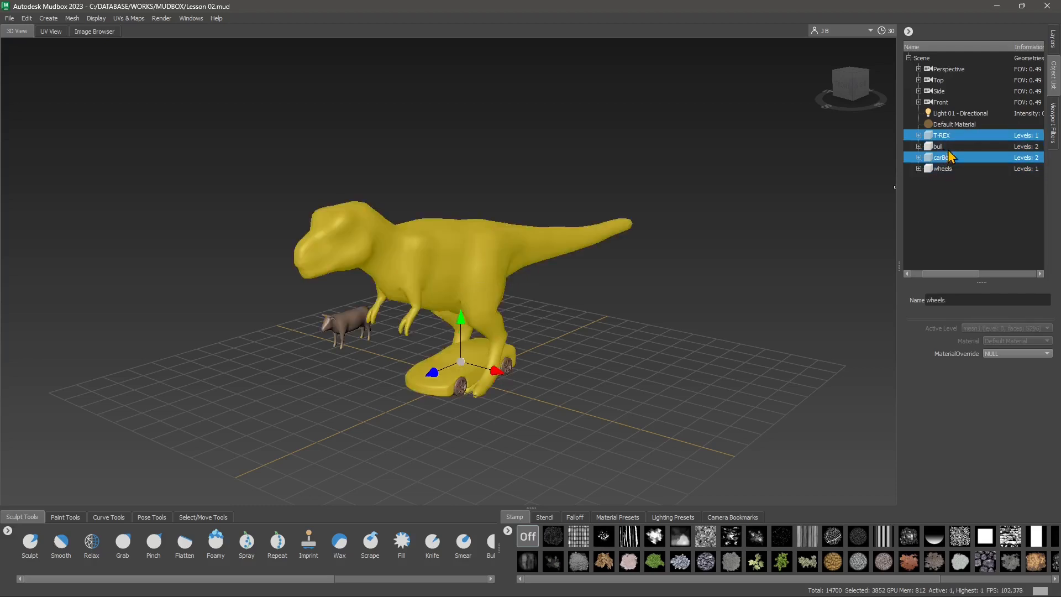
pyautogui.keyDown('shift'); pyautogui.click(949, 139); pyautogui.keyUp('shift')
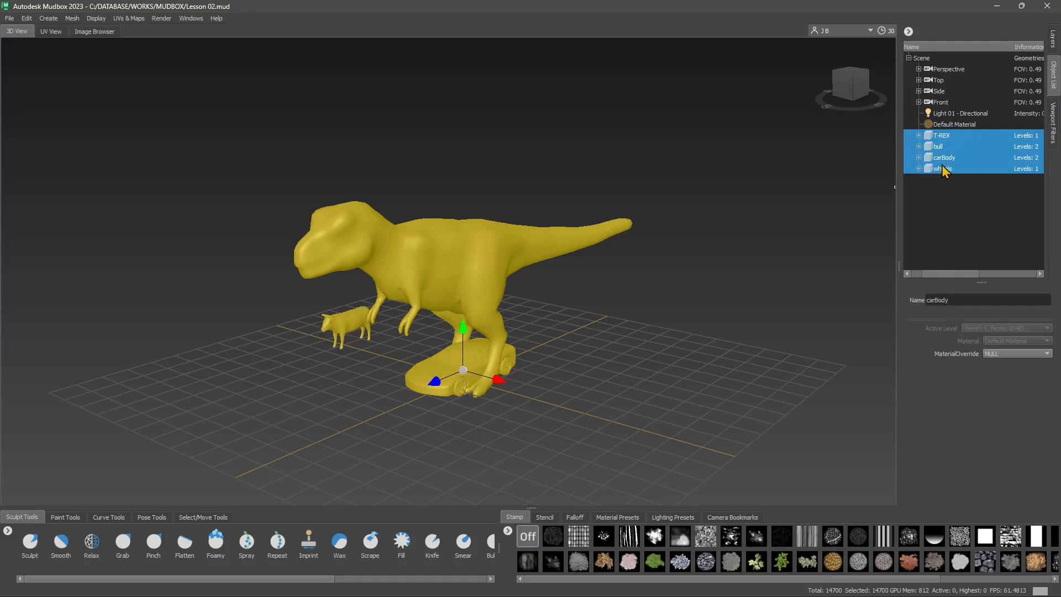
# Step: Reduce the selection to carBody and wheels and move the whole car about 491 units along X, away from the T-Rex
pyautogui.keyDown('ctrl'); pyautogui.click(937, 146); pyautogui.keyUp('ctrl')
pyautogui.keyDown('ctrl'); pyautogui.click(941, 135); pyautogui.keyUp('ctrl')
pyautogui.keyDown('ctrl'); pyautogui.click(943, 157); pyautogui.keyUp('ctrl')
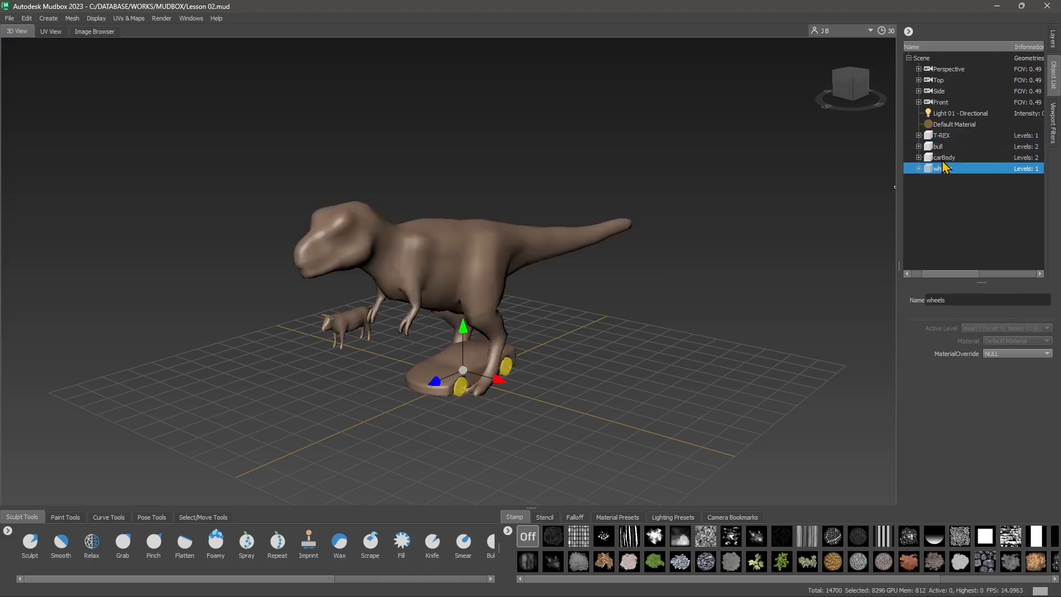
pyautogui.keyDown('ctrl'); pyautogui.click(943, 159); pyautogui.keyUp('ctrl')
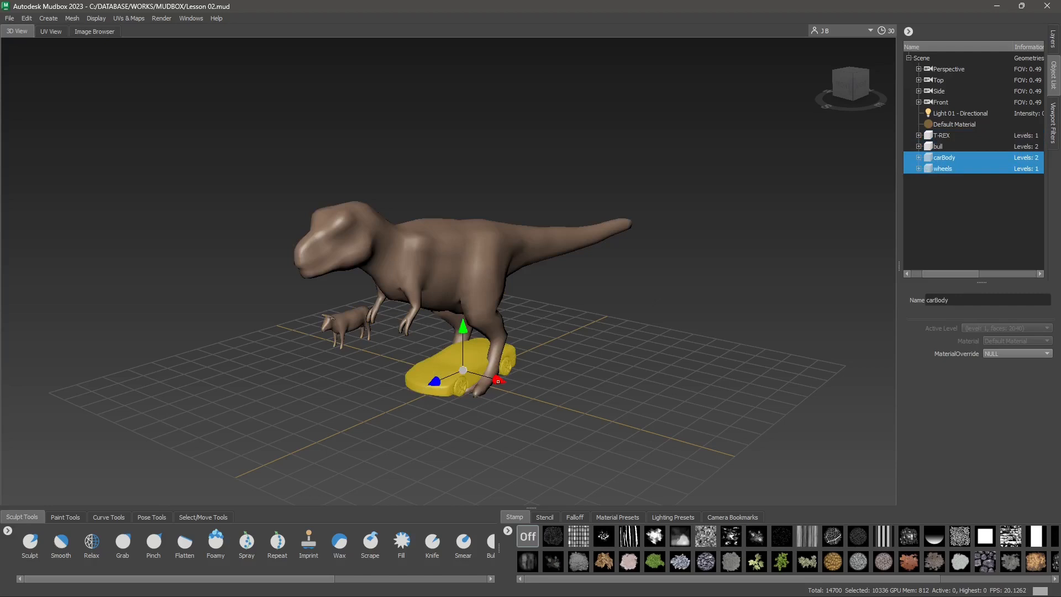
pyautogui.moveTo(442, 407)
pyautogui.mouseDown()
pyautogui.moveTo(592, 444)
pyautogui.moveTo(623, 462)
pyautogui.moveTo(431, 395)
pyautogui.mouseUp()
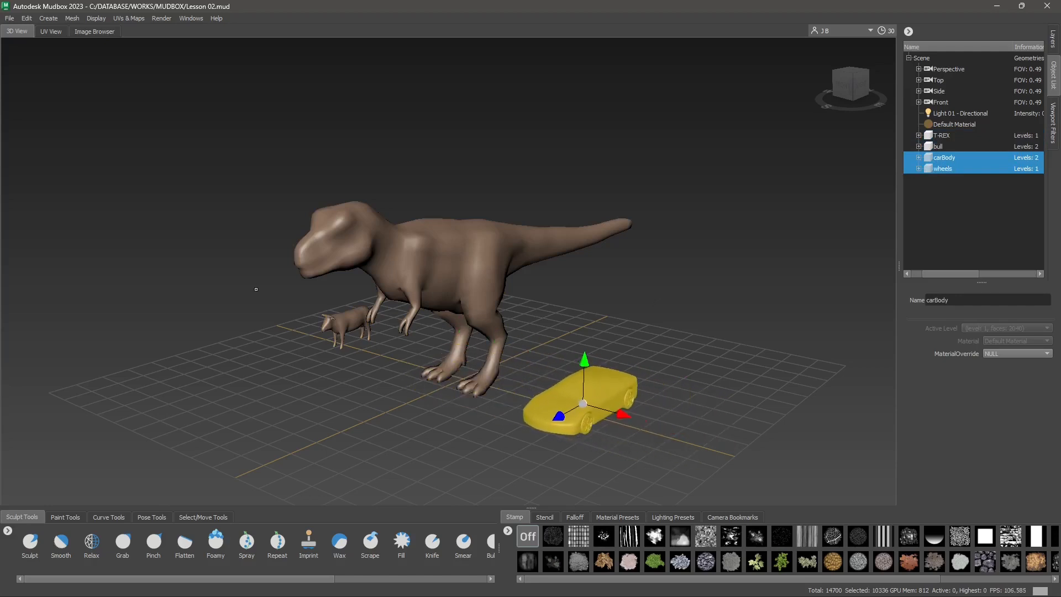
# Step: Create the predefined Reptile mesh and move it along negative X, past the bull
pyautogui.click(48, 18)
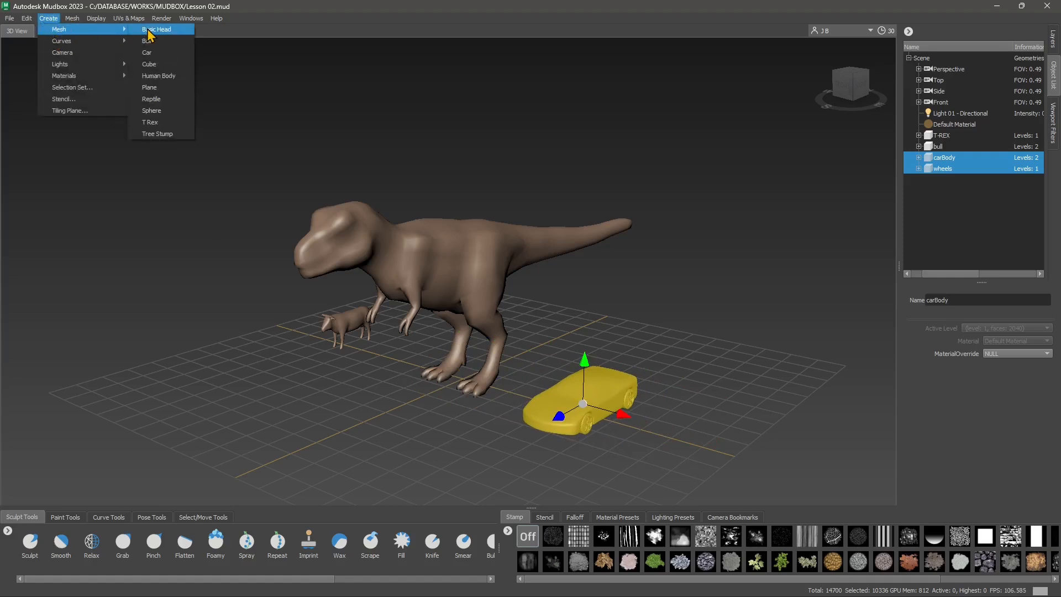
pyautogui.click(176, 101)
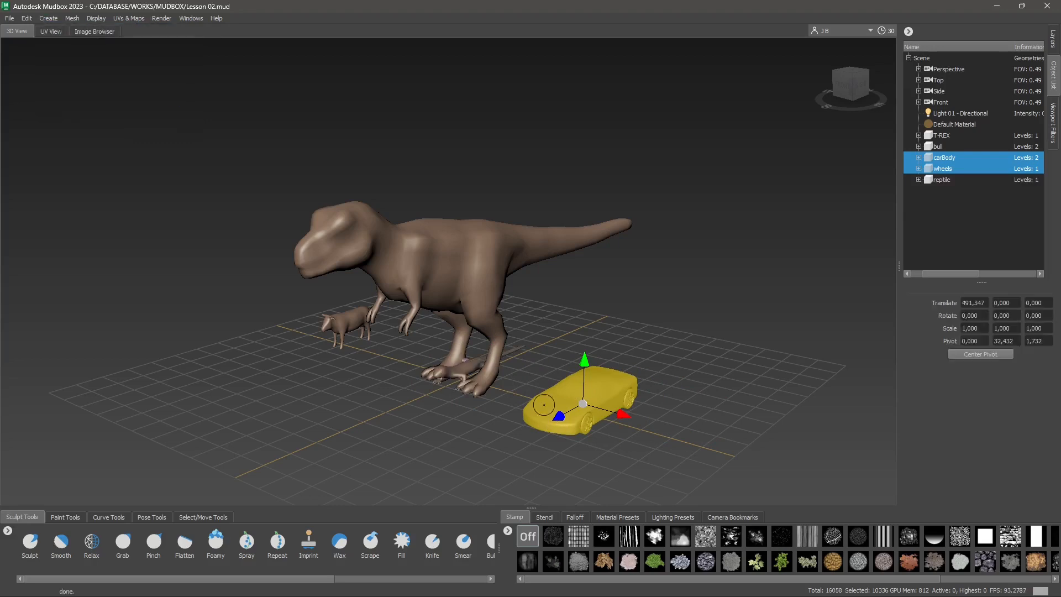
pyautogui.click(945, 181)
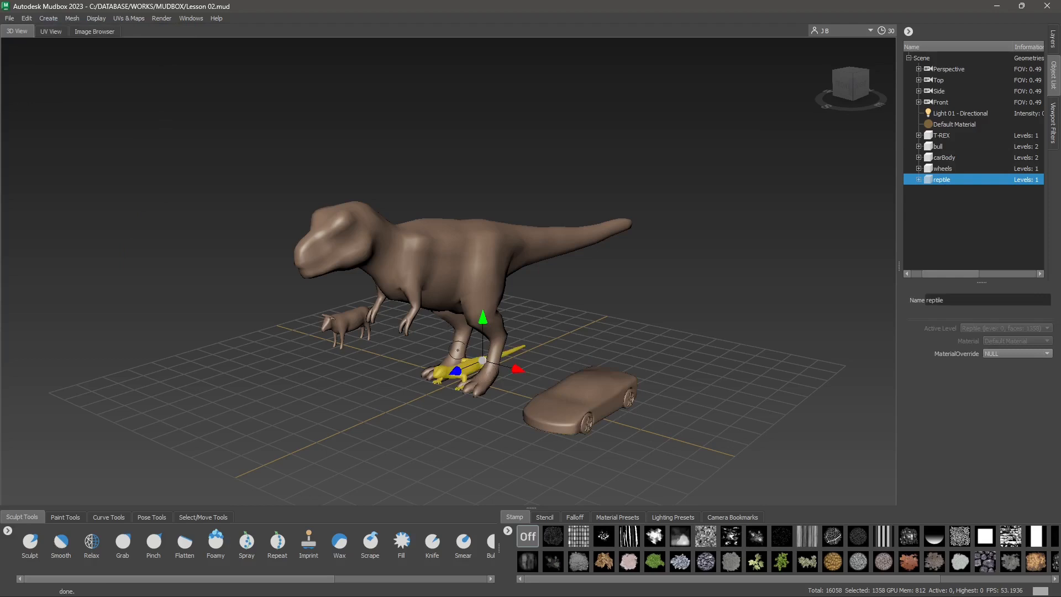
pyautogui.moveTo(521, 367); pyautogui.dragTo(299, 311)
pyautogui.moveTo(272, 276); pyautogui.dragTo(193, 267)
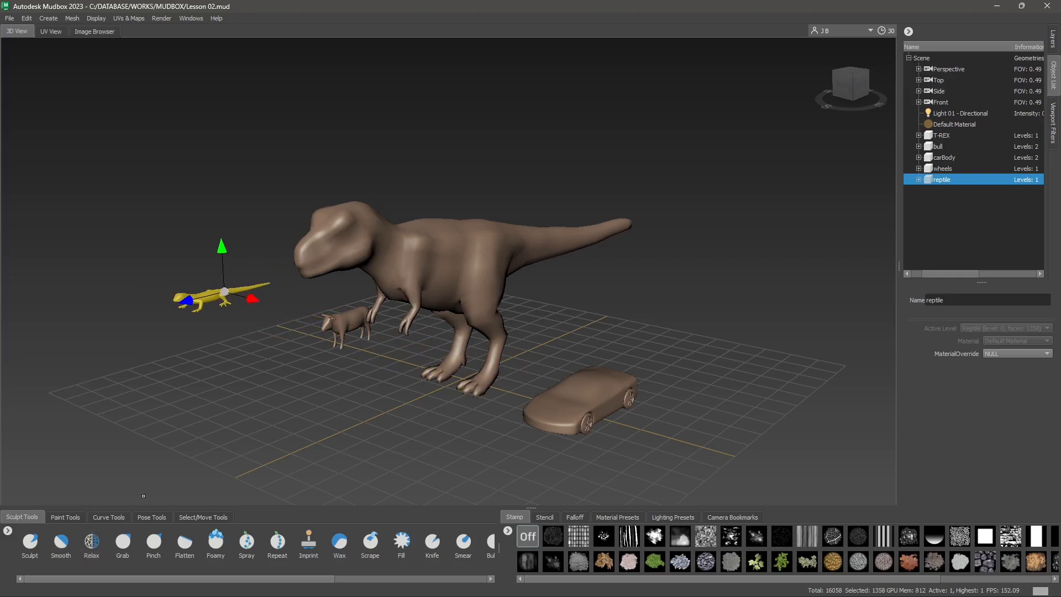
# Step: Select the bull in the object list and move it farther from the T-Rex along X, to about -846
pyautogui.click(947, 169)
pyautogui.click(945, 158)
pyautogui.click(942, 147)
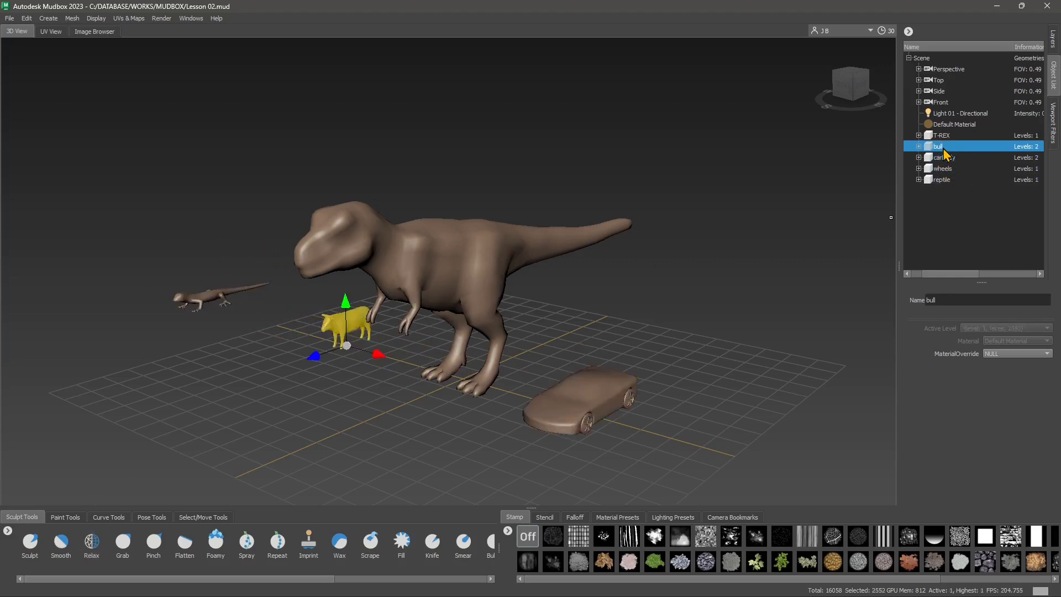
pyautogui.moveTo(346, 346); pyautogui.dragTo(301, 332)
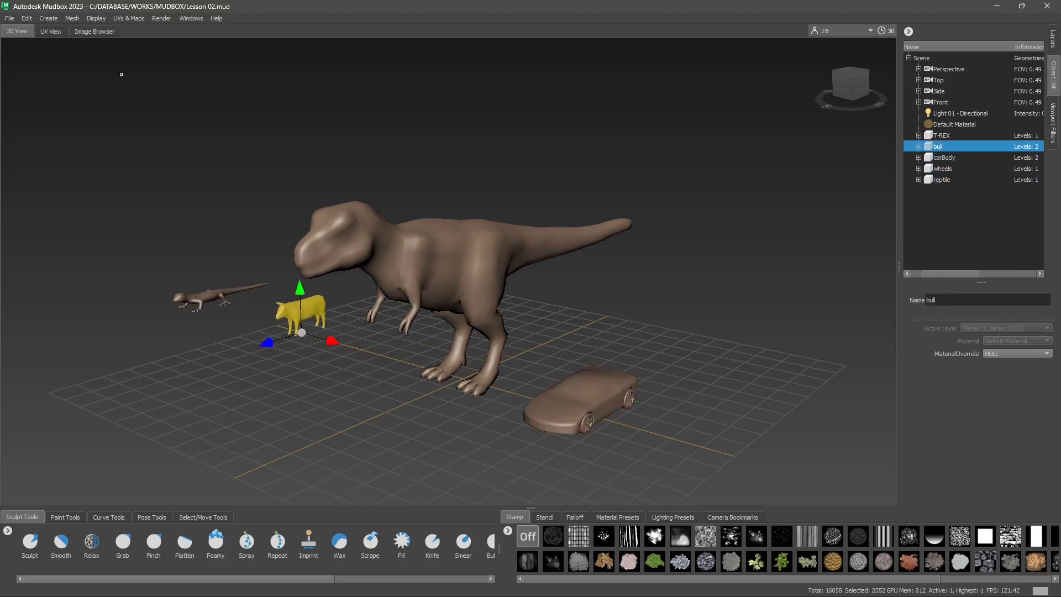
# Step: Create the predefined Tree Stump mesh and move it along positive X, past the car
pyautogui.click(72, 18)
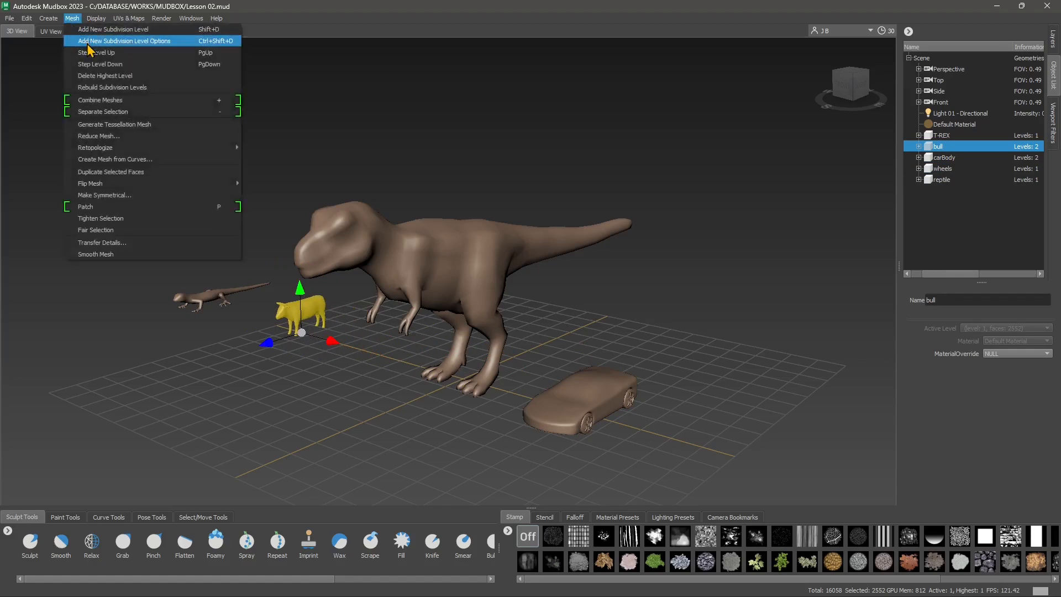
pyautogui.moveTo(48, 18)
pyautogui.moveTo(65, 44)
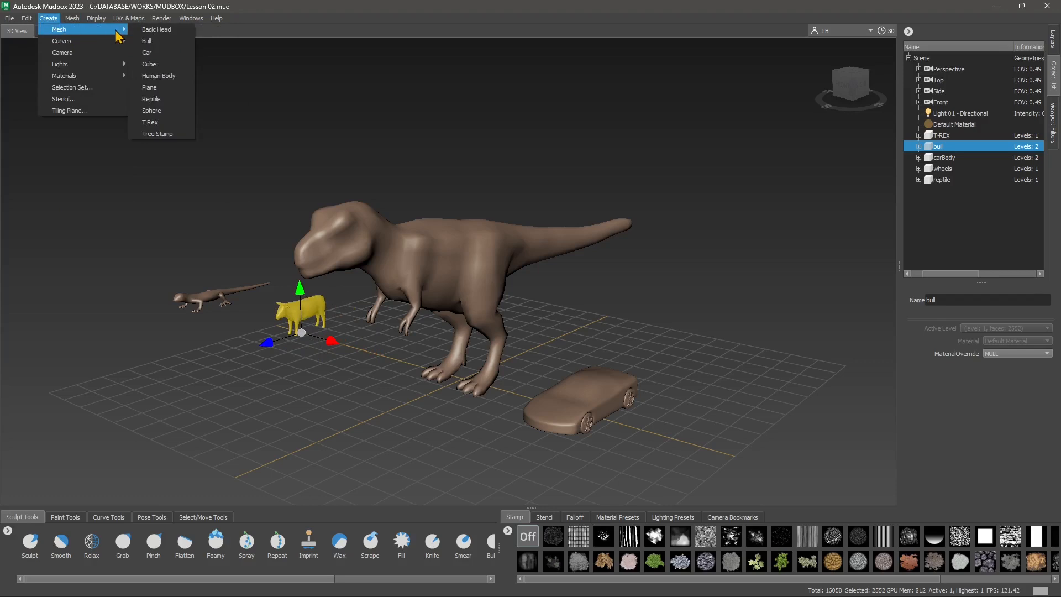
pyautogui.click(157, 134)
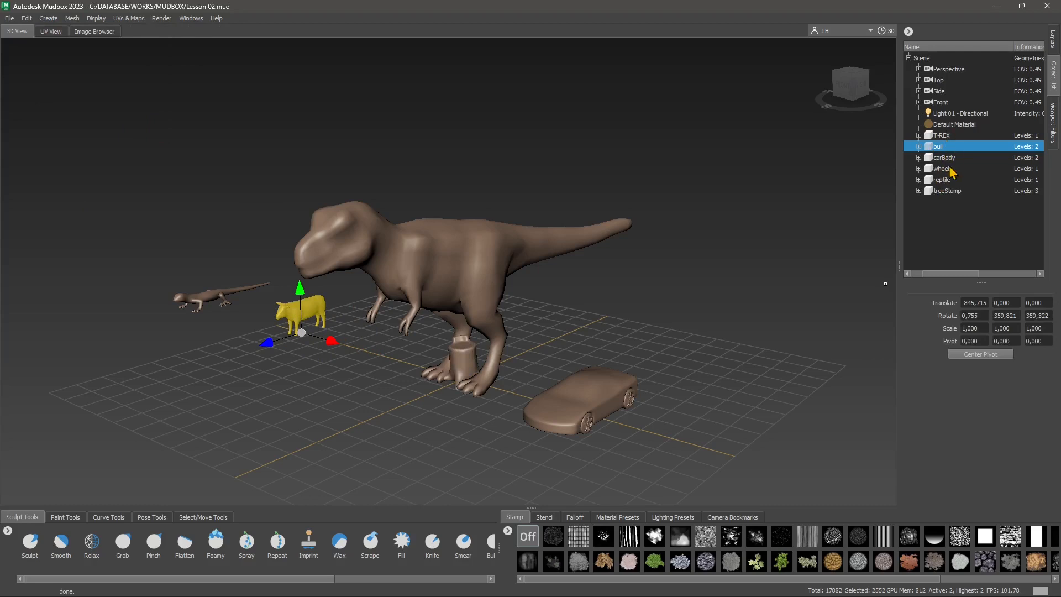
pyautogui.click(946, 190)
pyautogui.moveTo(497, 369); pyautogui.dragTo(790, 447)
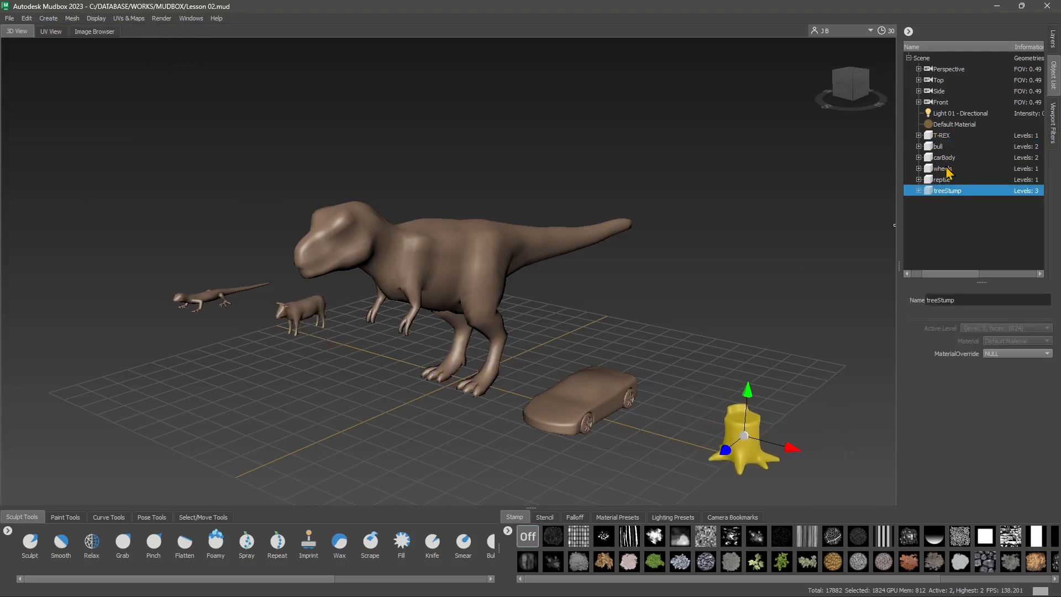
# Step: Select the reptile, the tree stump and, with the Objects tool, the T-Rex one at a time, then clear the selection
pyautogui.click(941, 179)
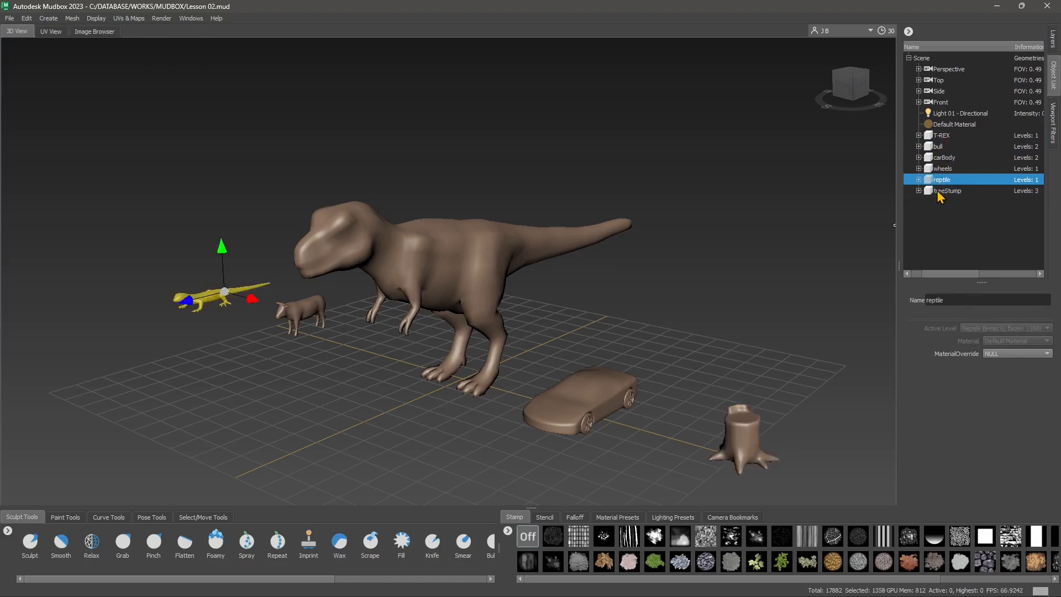
pyautogui.click(946, 191)
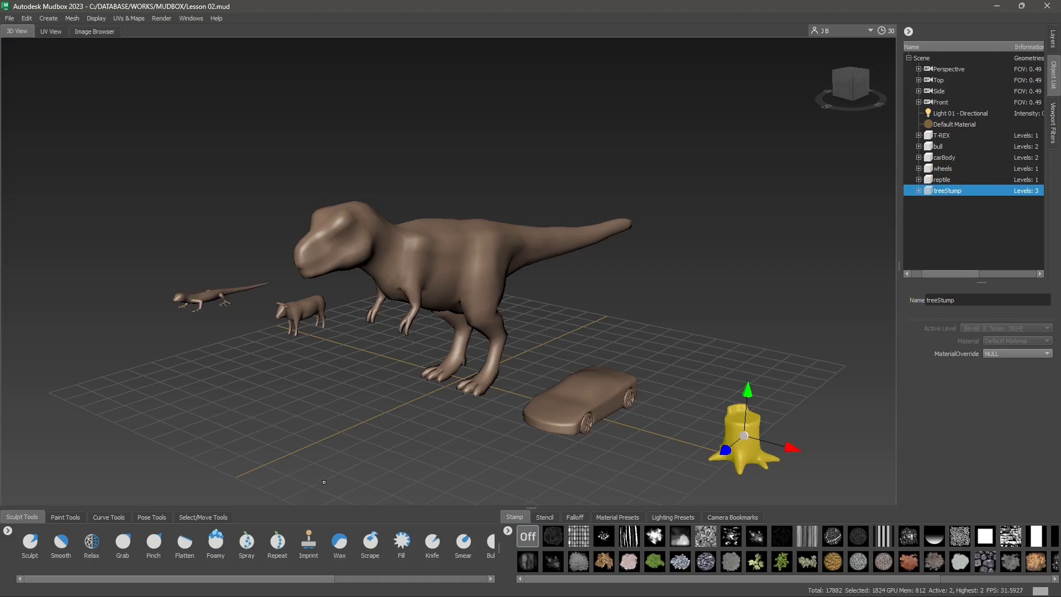
pyautogui.click(520, 248)
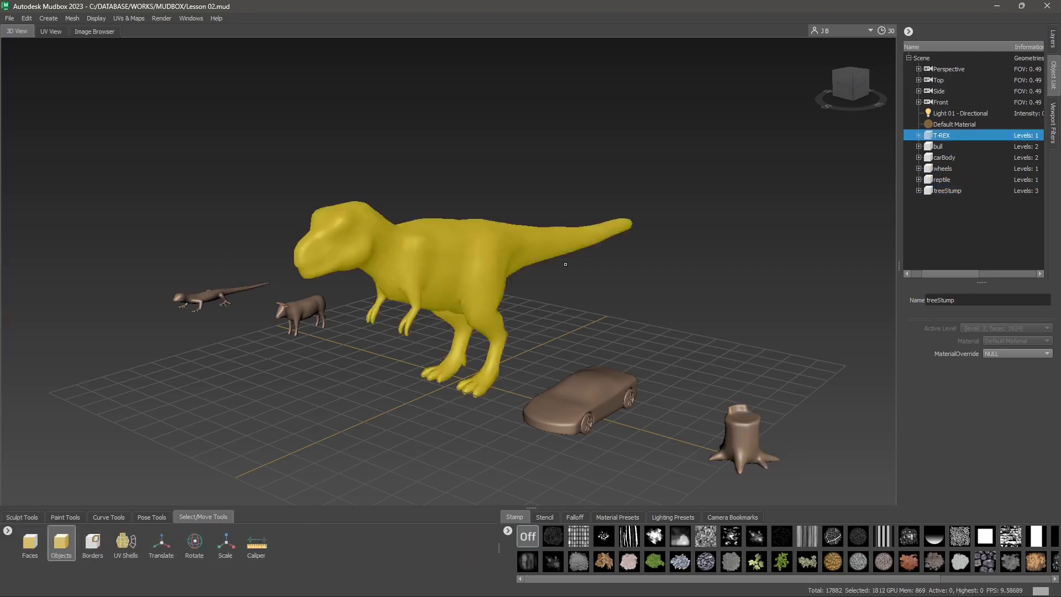
pyautogui.click(677, 270)
pyautogui.click(554, 265)
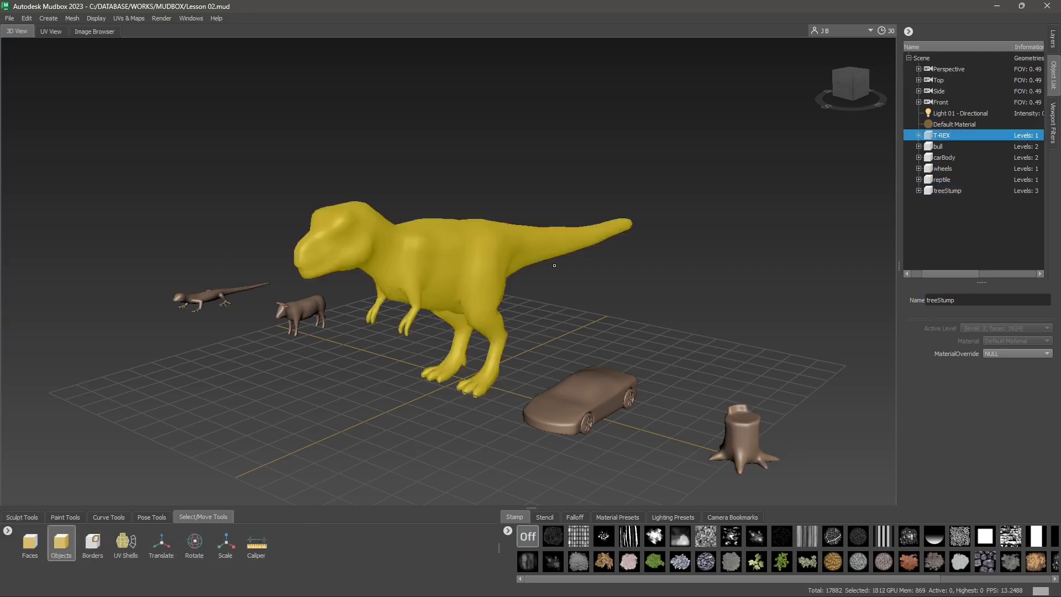
pyautogui.click(658, 270)
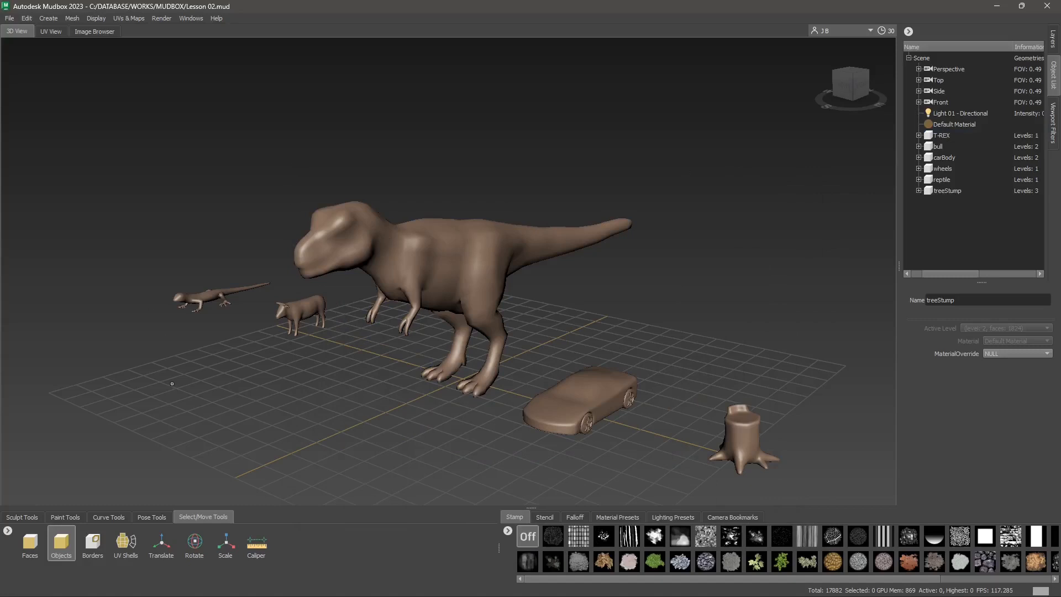
# Step: Select a patch of faces on the T-Rex's flank with the Faces tool
pyautogui.click(30, 542)
pyautogui.click(434, 257)
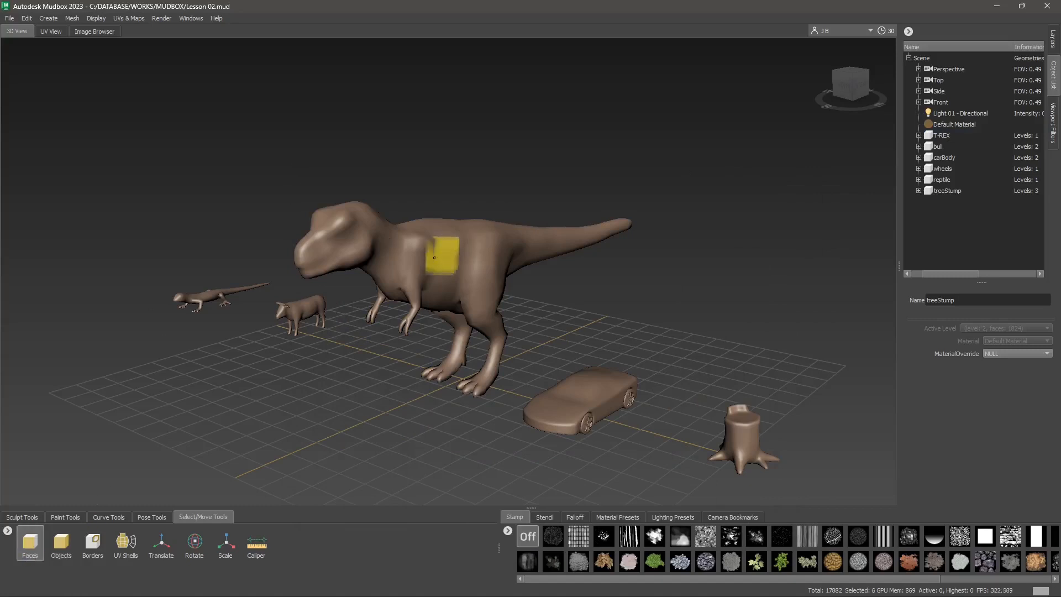
pyautogui.moveTo(434, 257)
pyautogui.mouseDown()
pyautogui.moveTo(423, 279)
pyautogui.moveTo(442, 238)
pyautogui.mouseUp()
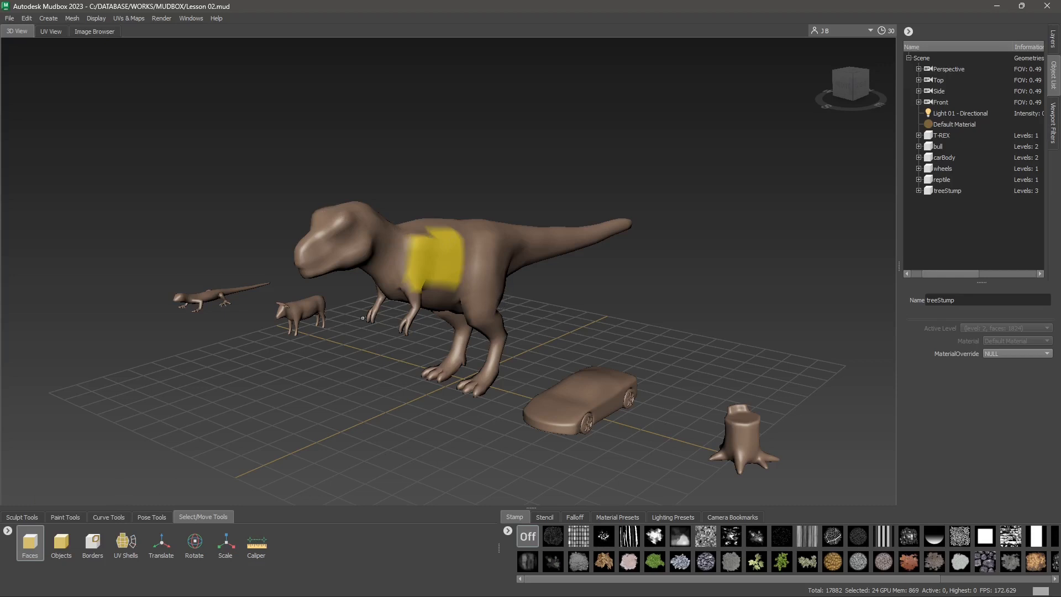
# Step: Turn on the wireframe display, switching it off and back on once
pyautogui.press('w')
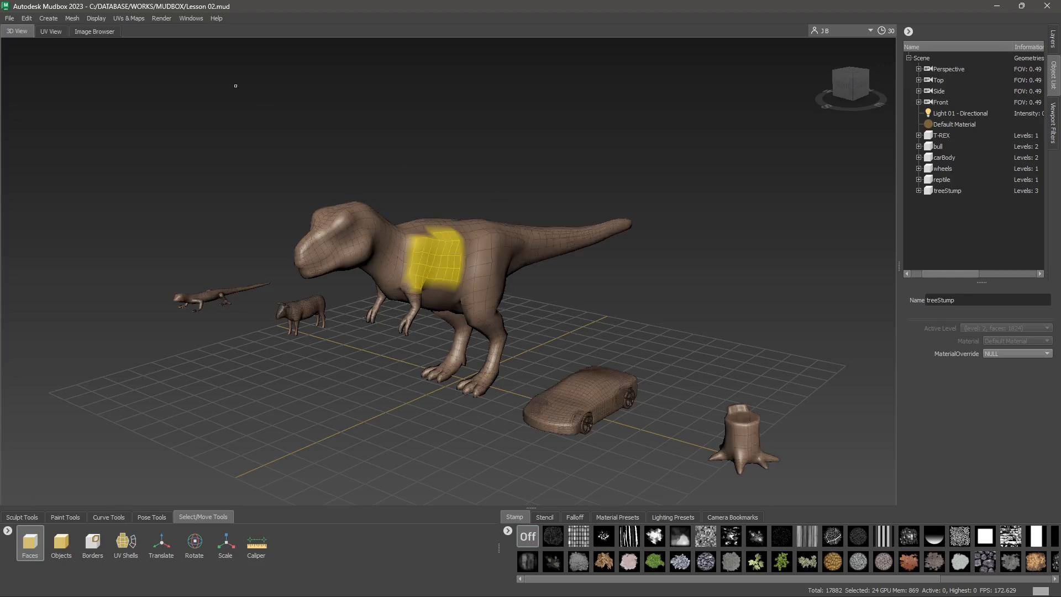
pyautogui.click(96, 18)
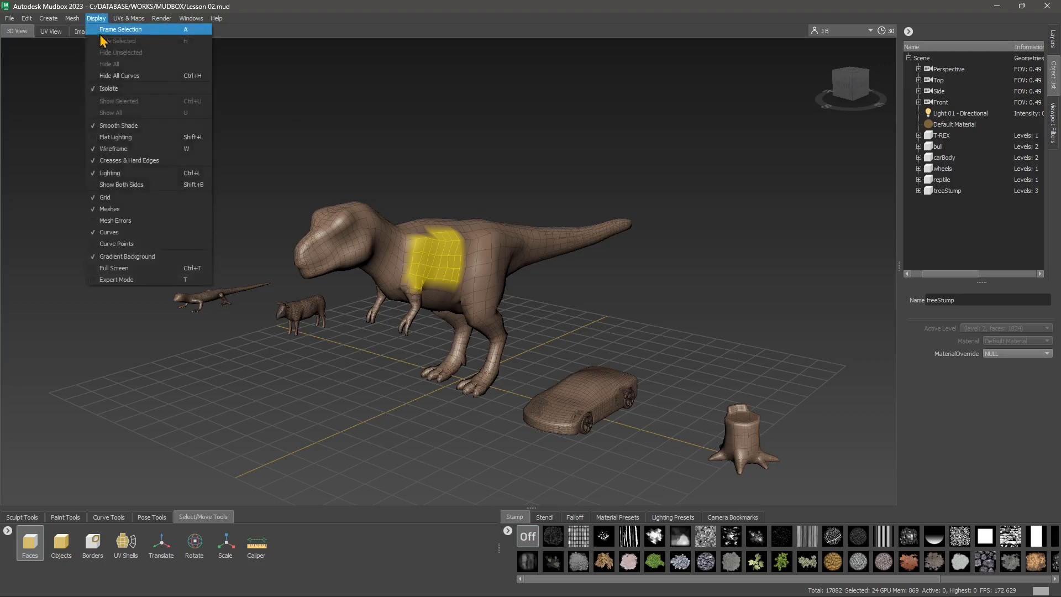
pyautogui.click(121, 149)
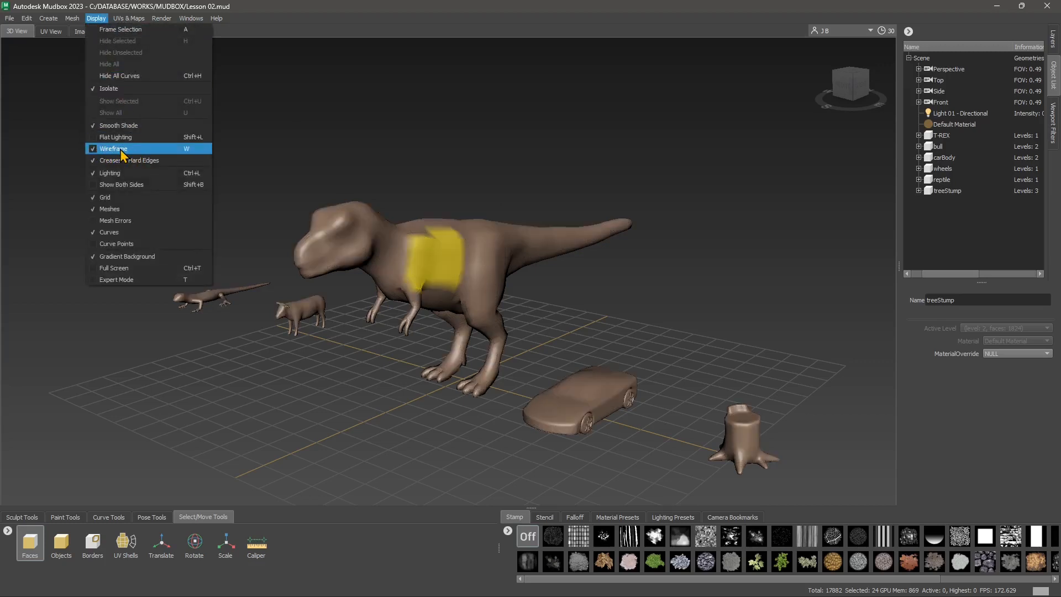
pyautogui.click(107, 149)
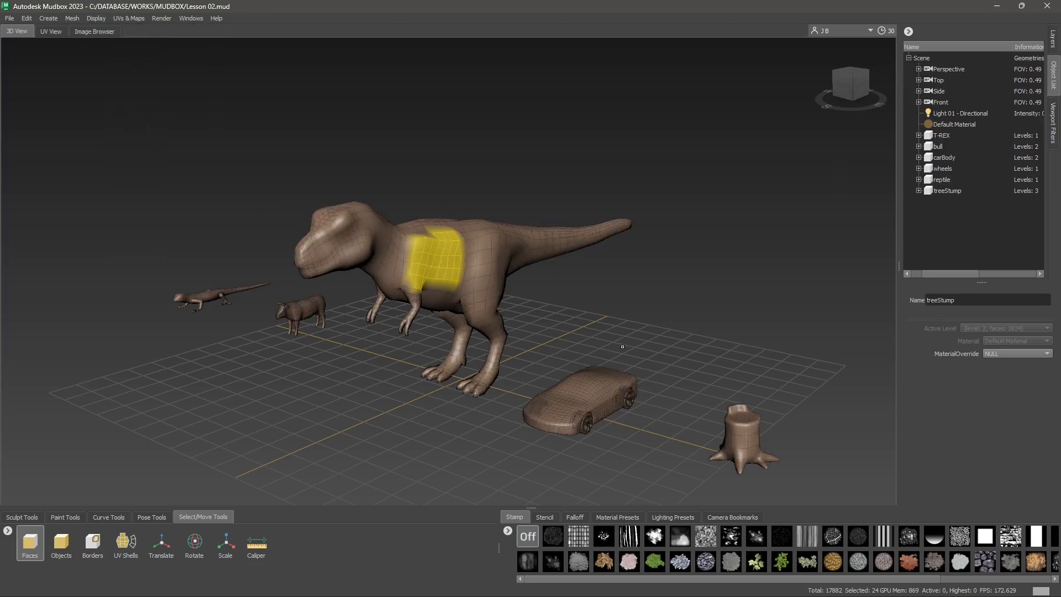
# Step: Clear the face selection and select a different patch of faces on the T-Rex's flank
pyautogui.click(580, 302)
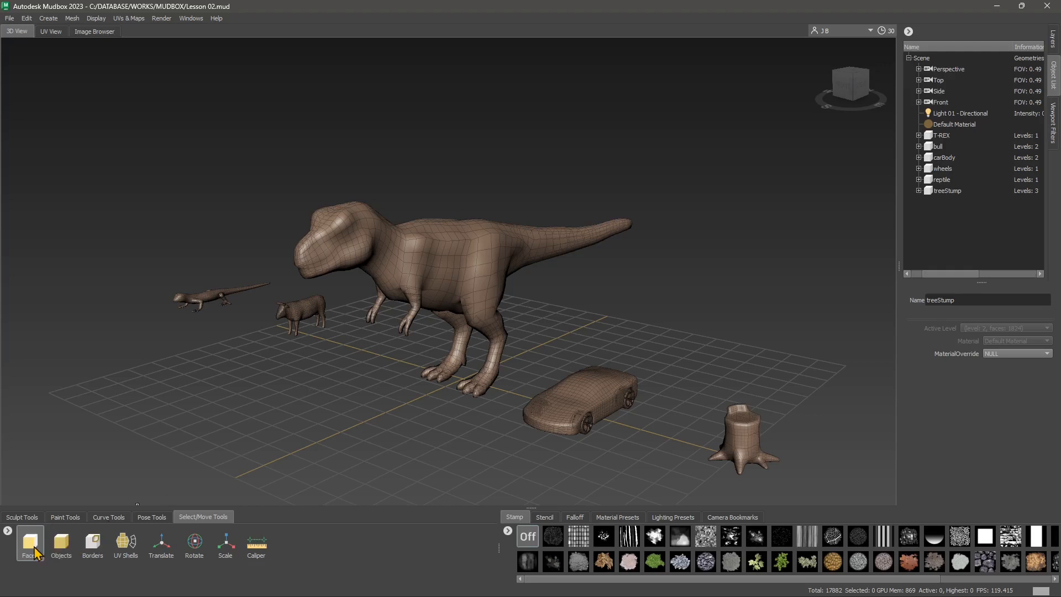
pyautogui.moveTo(436, 265); pyautogui.dragTo(475, 257)
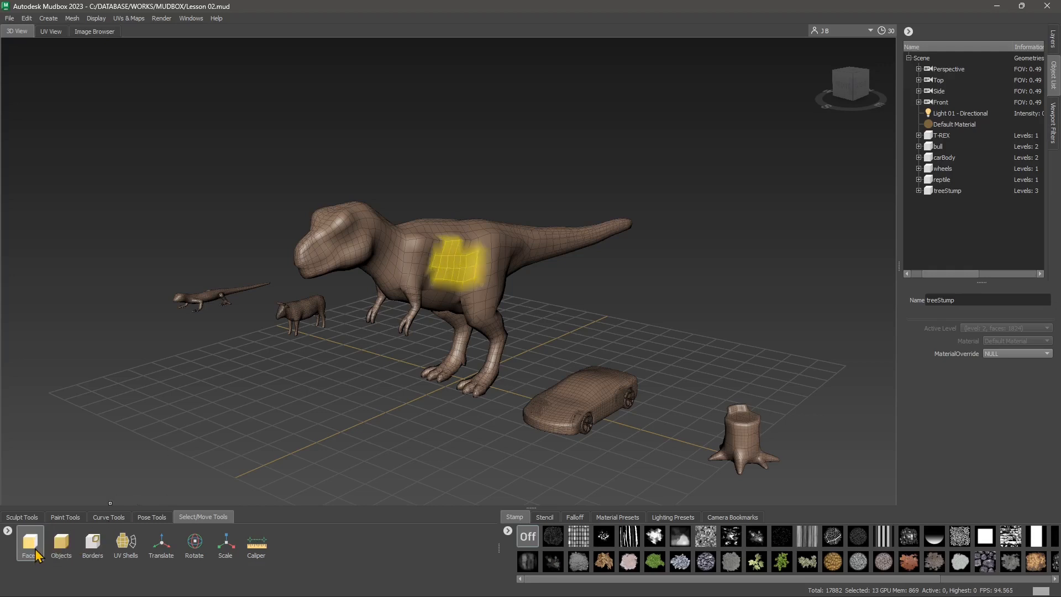
# Step: Select the T-Rex's head-and-torso UV shell with the UV Shells tool and examine its layout in UV space before returning to 3D
pyautogui.click(92, 543)
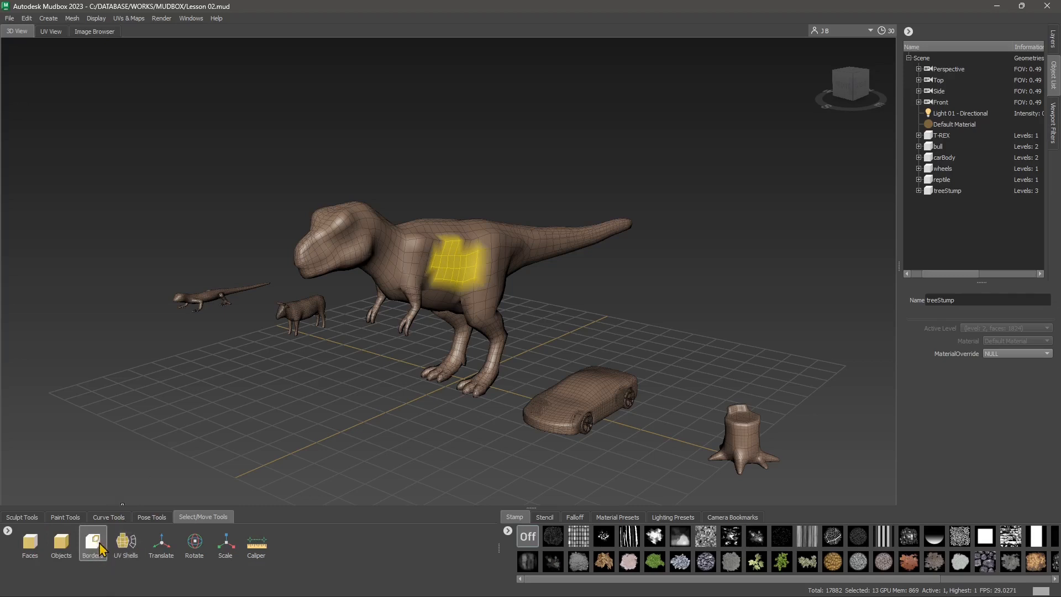
pyautogui.click(126, 543)
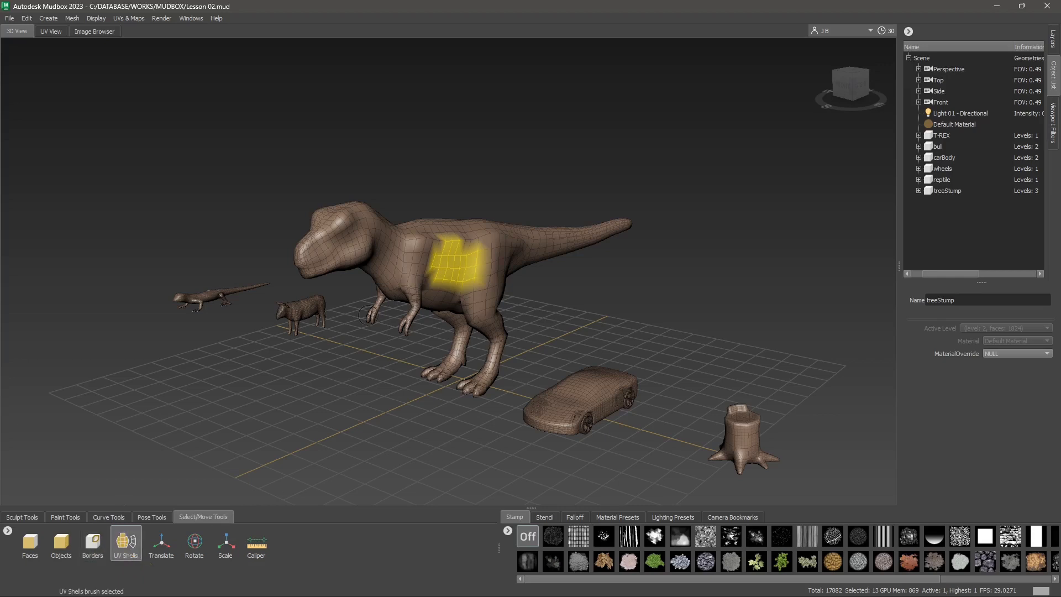
pyautogui.click(373, 251)
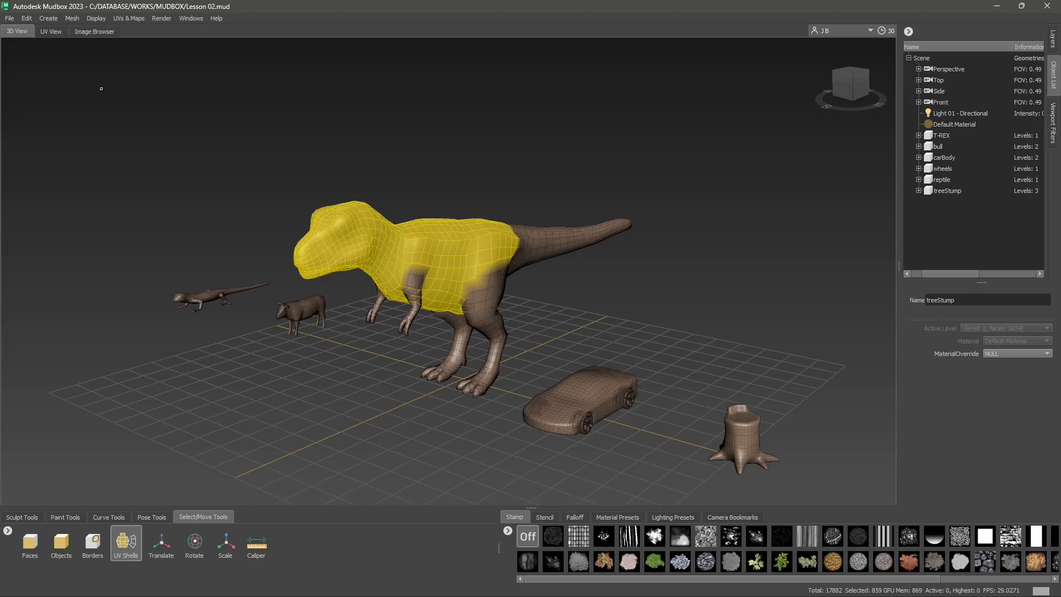
pyautogui.click(56, 33)
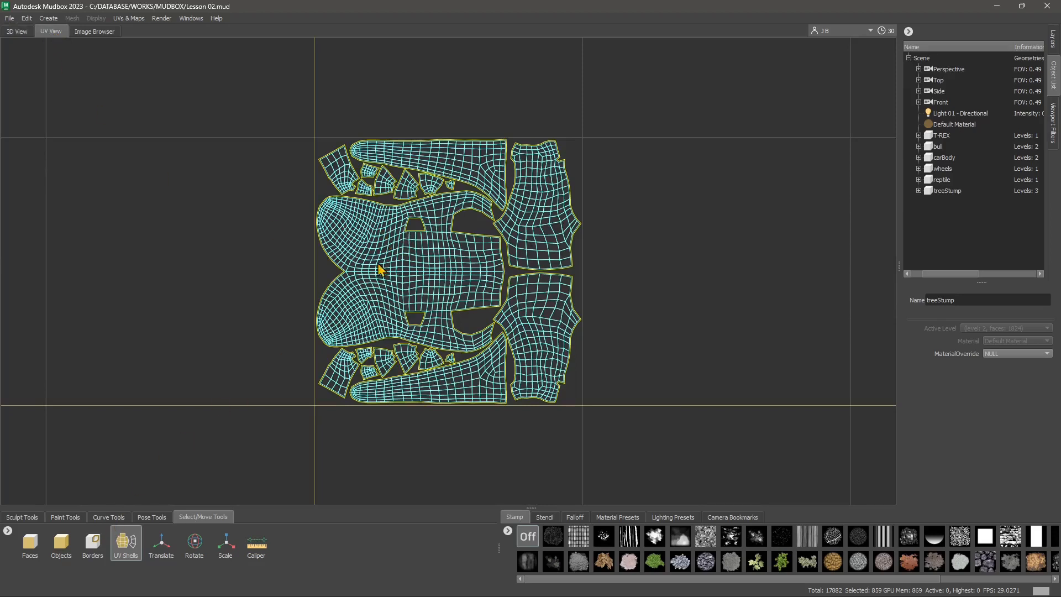
pyautogui.click(21, 33)
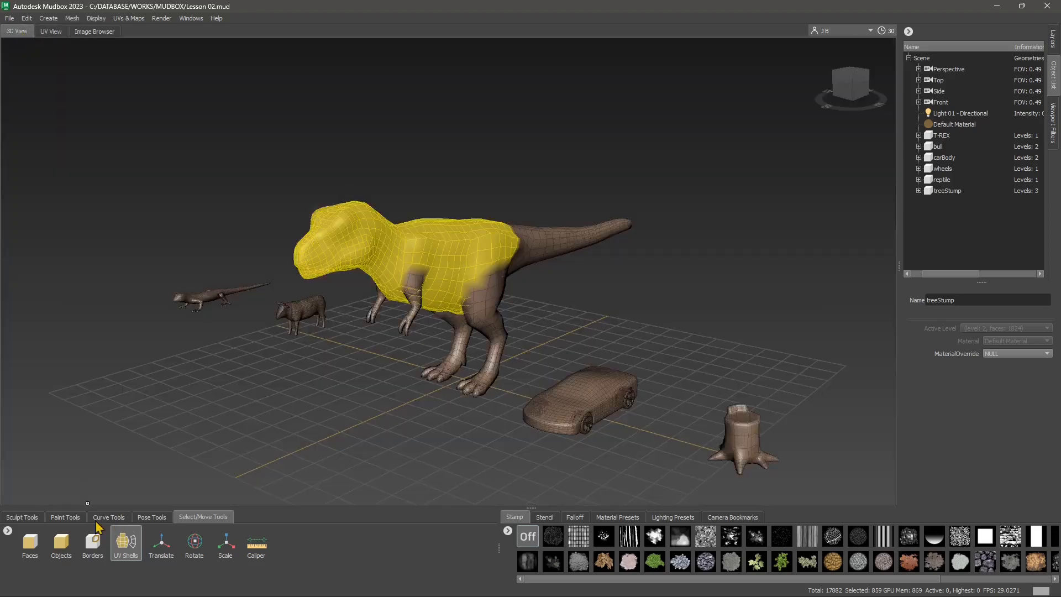
# Step: Replace the UV shell selection with a few faces on the T-Rex's flank using the Faces tool
pyautogui.click(30, 543)
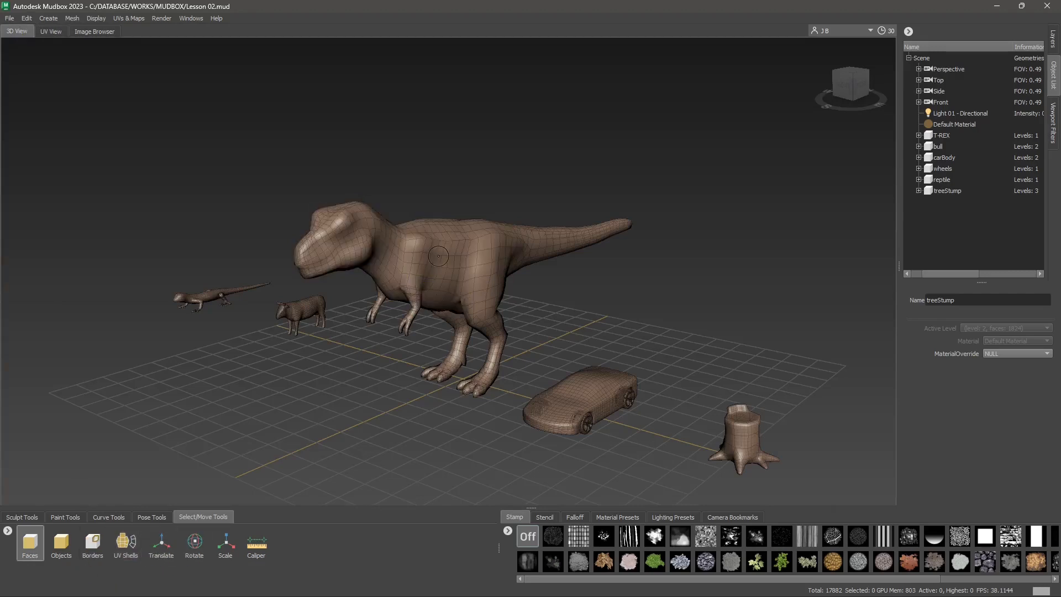
pyautogui.click(439, 255)
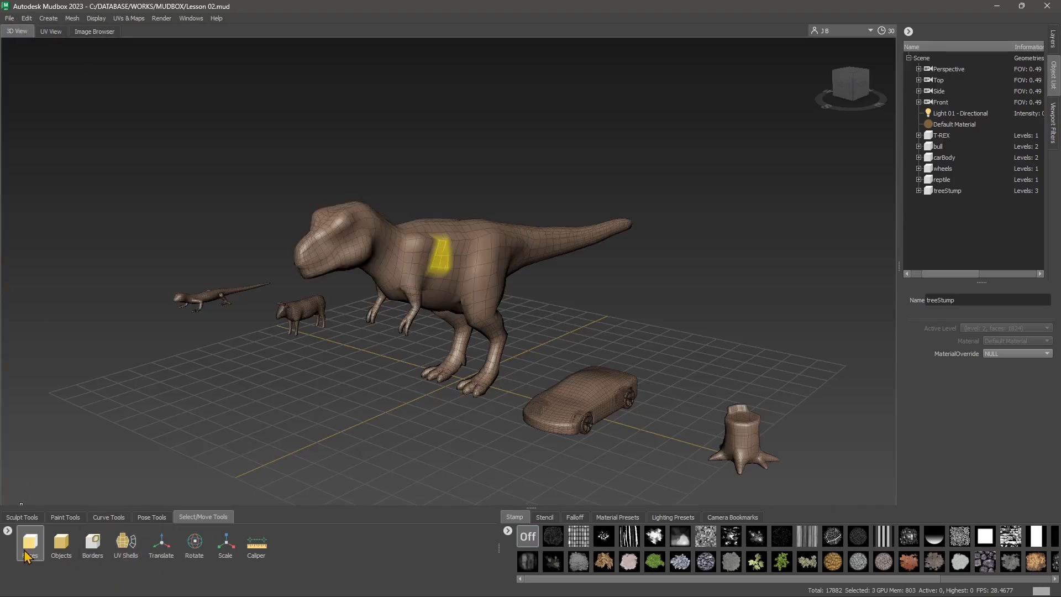
# Step: Grow the selected patch of faces on the T-Rex's flank twice
pyautogui.click(32, 21)
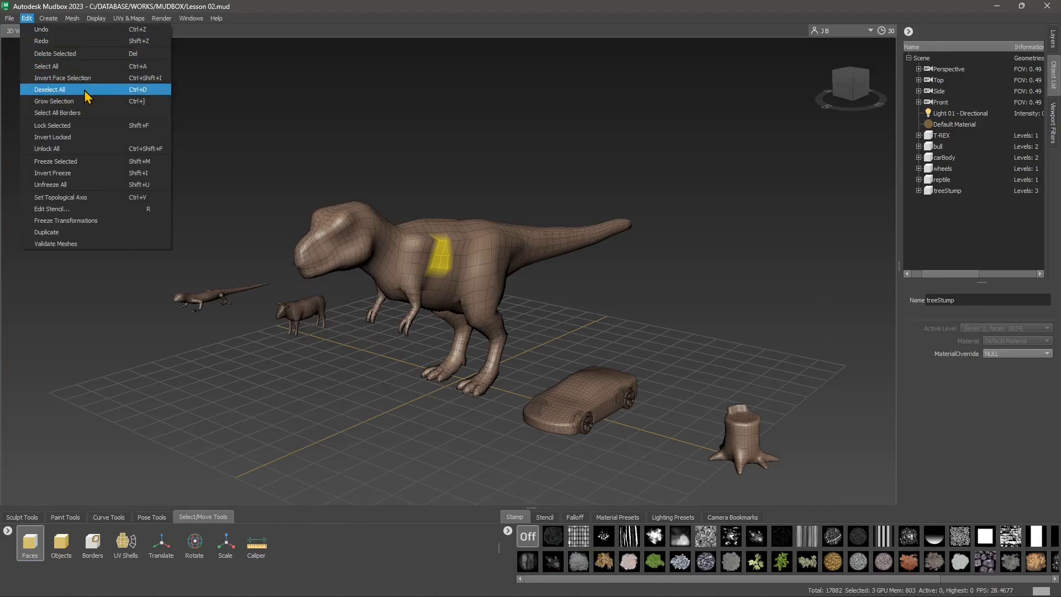
pyautogui.click(62, 101)
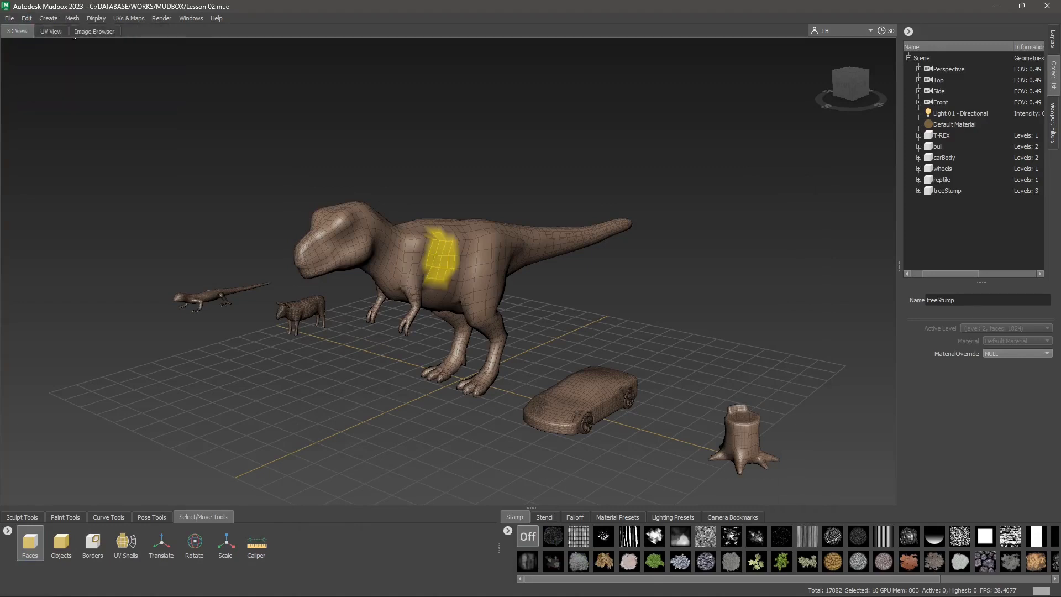
pyautogui.click(26, 18)
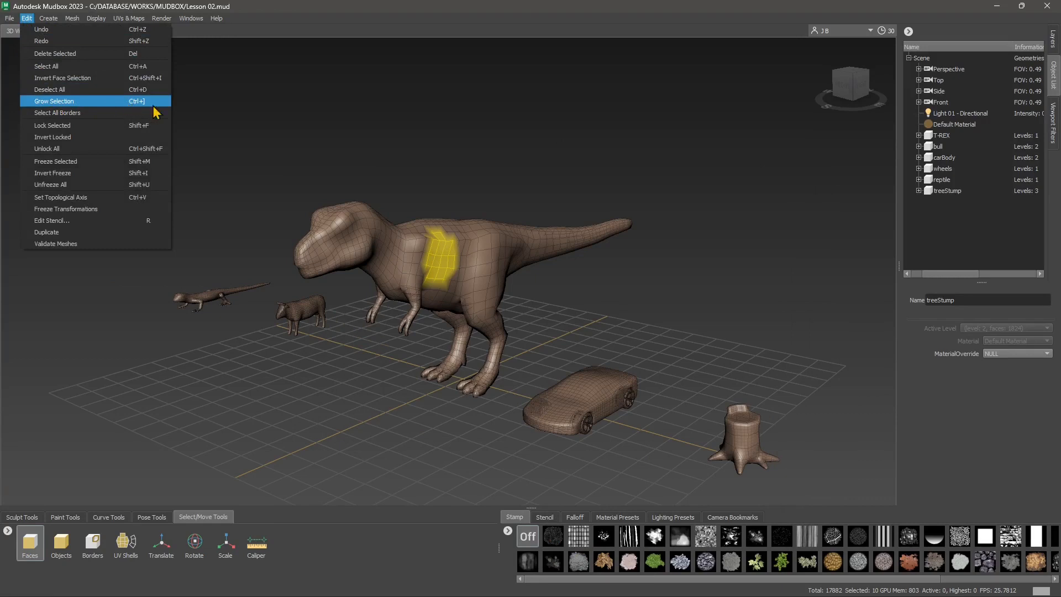
pyautogui.click(135, 103)
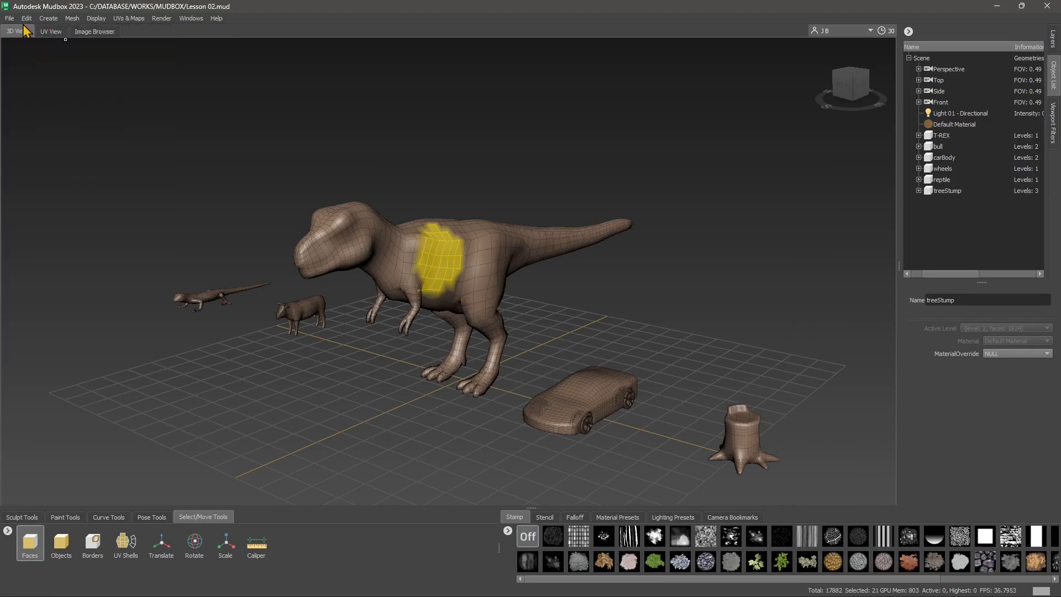
pyautogui.click(27, 18)
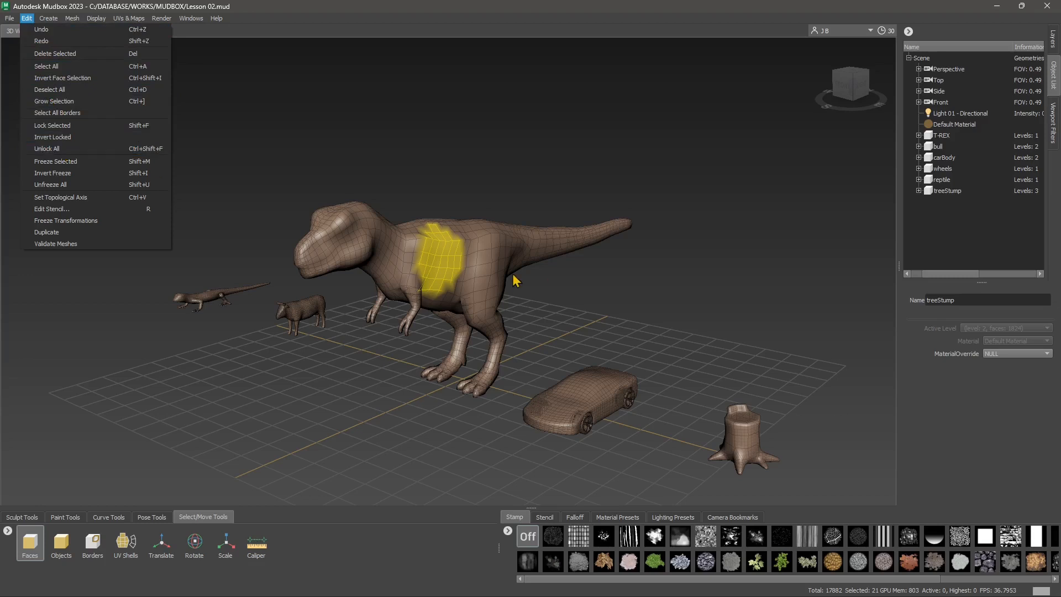
# Step: Replace the face selection with separate patches on the T-Rex's flank, upper head and tail tip
pyautogui.click(455, 253)
pyautogui.moveTo(440, 247)
pyautogui.mouseDown()
pyautogui.moveTo(444, 279)
pyautogui.moveTo(437, 272)
pyautogui.moveTo(459, 250)
pyautogui.moveTo(438, 265)
pyautogui.mouseUp()
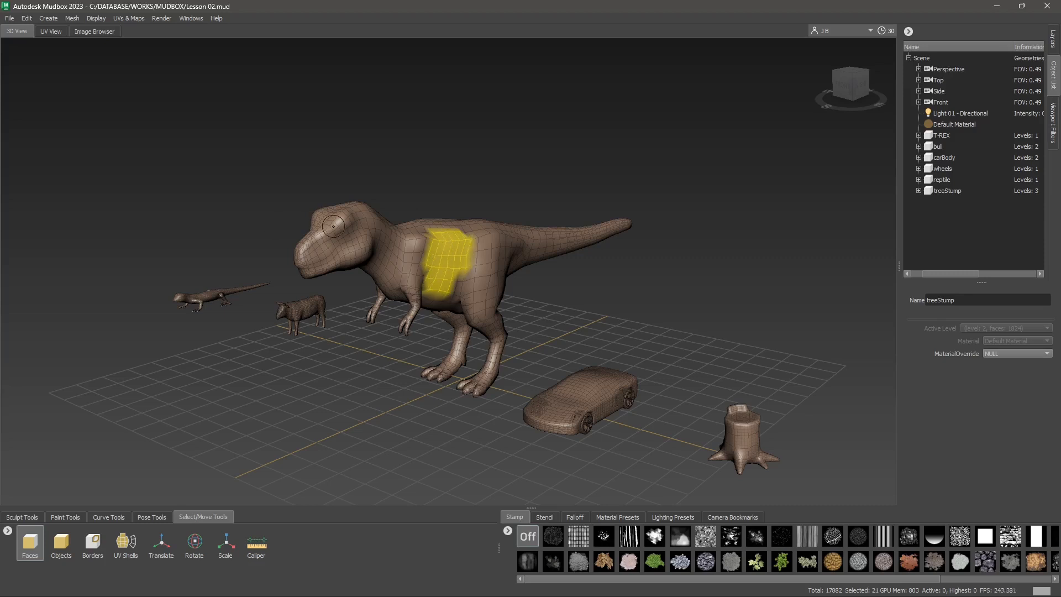
pyautogui.moveTo(325, 221)
pyautogui.mouseDown()
pyautogui.moveTo(337, 227)
pyautogui.moveTo(323, 221)
pyautogui.moveTo(309, 246)
pyautogui.moveTo(330, 215)
pyautogui.moveTo(361, 218)
pyautogui.moveTo(345, 235)
pyautogui.mouseUp()
pyautogui.moveTo(609, 223)
pyautogui.mouseDown()
pyautogui.moveTo(602, 231)
pyautogui.moveTo(628, 223)
pyautogui.mouseUp()
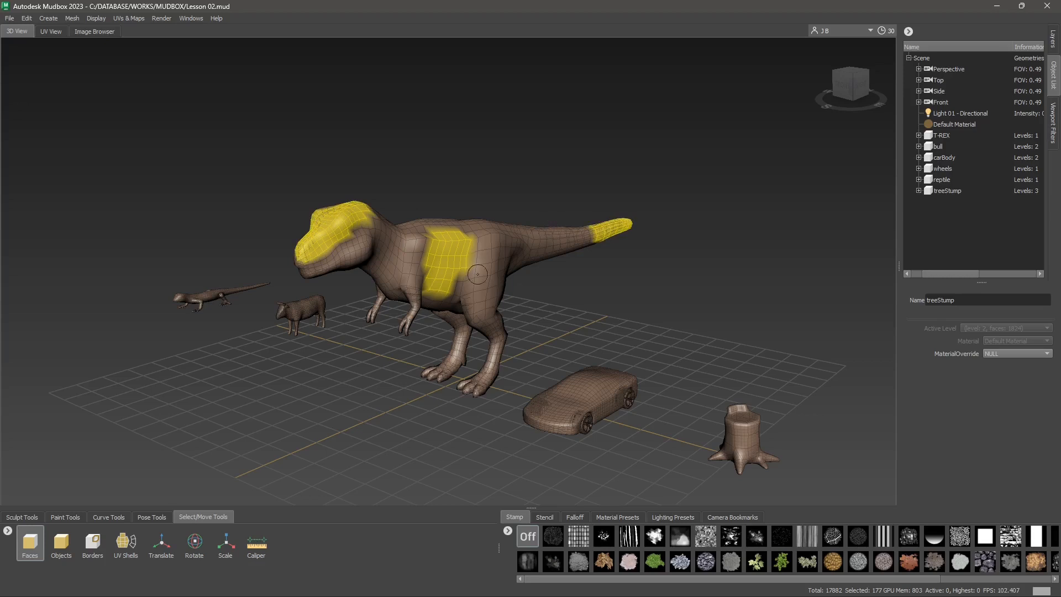
pyautogui.press('ctrl+super+o')
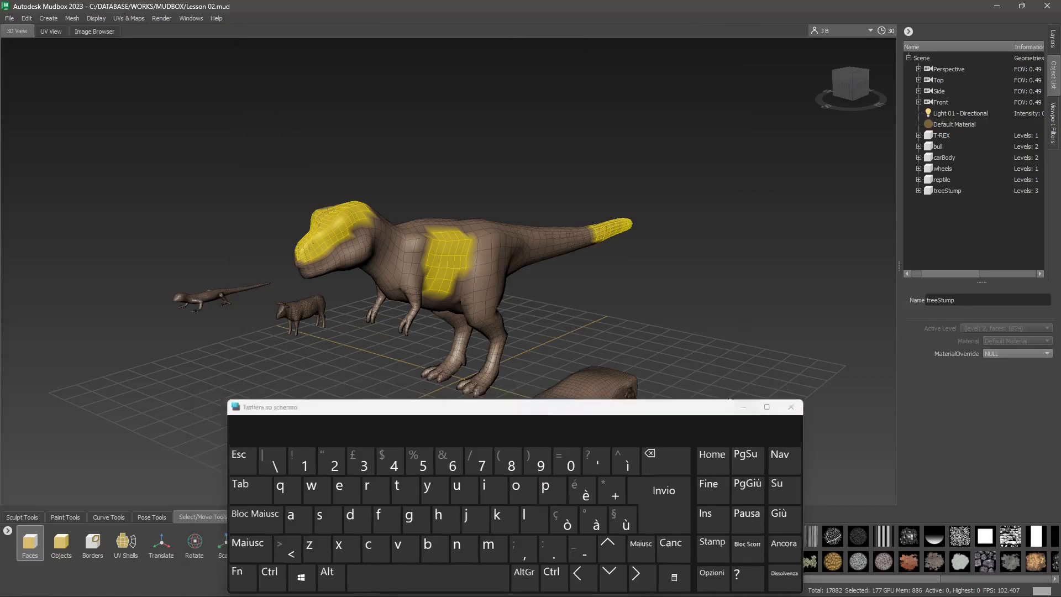
pyautogui.click(736, 397)
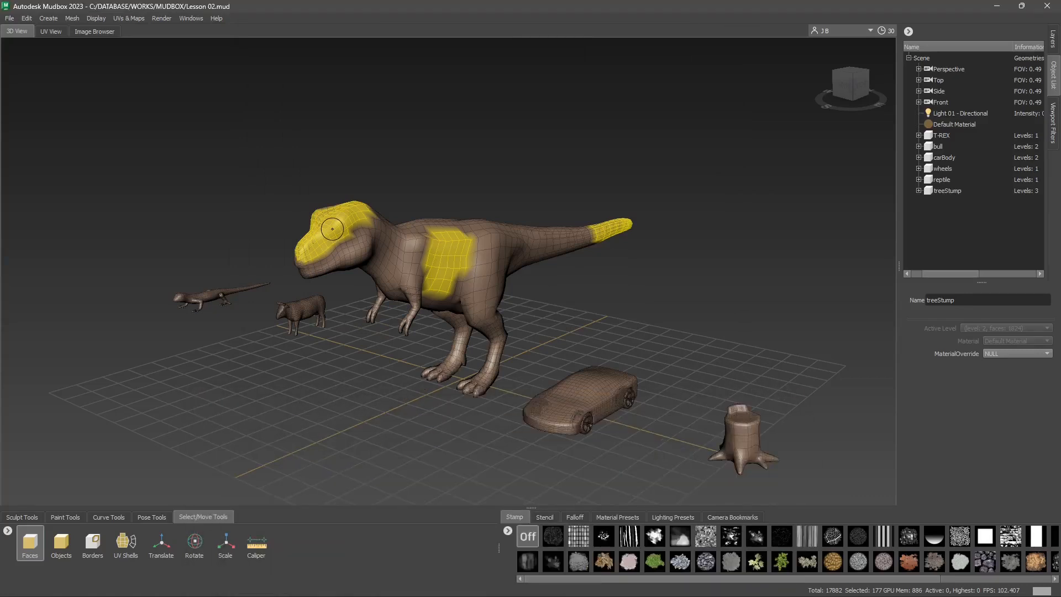
pyautogui.moveTo(332, 228); pyautogui.dragTo(332, 243)
# Step: Save the selected T-Rex faces as a selection set named Example 1
pyautogui.click(48, 18)
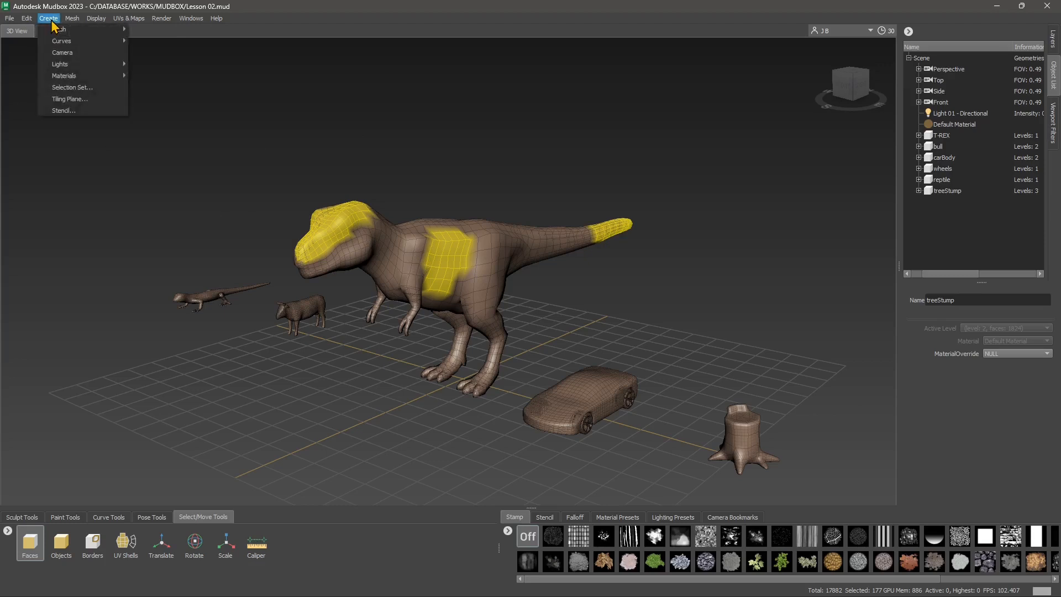
pyautogui.click(65, 88)
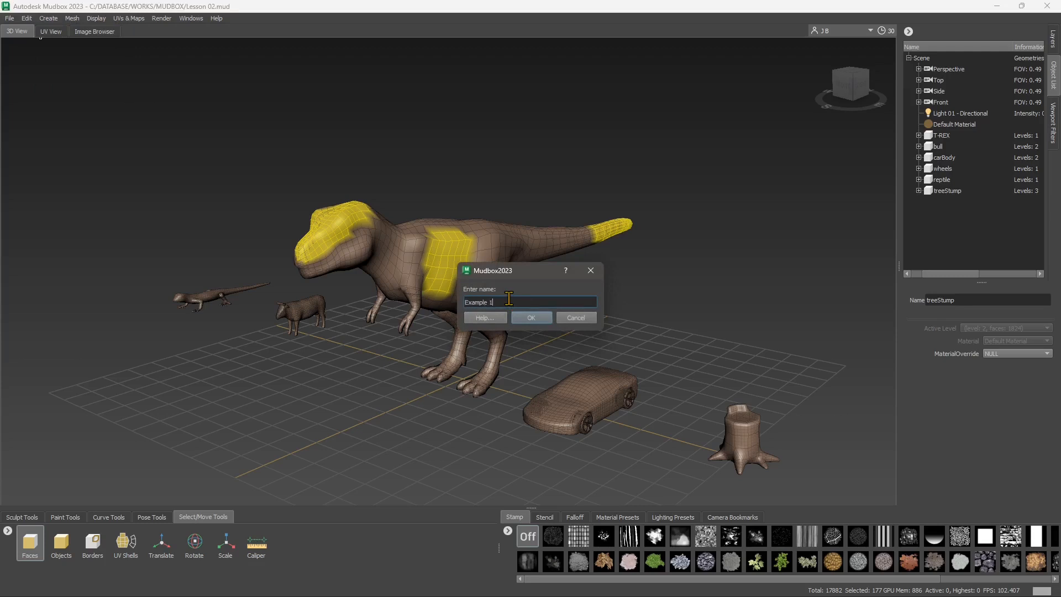
pyautogui.click(521, 318)
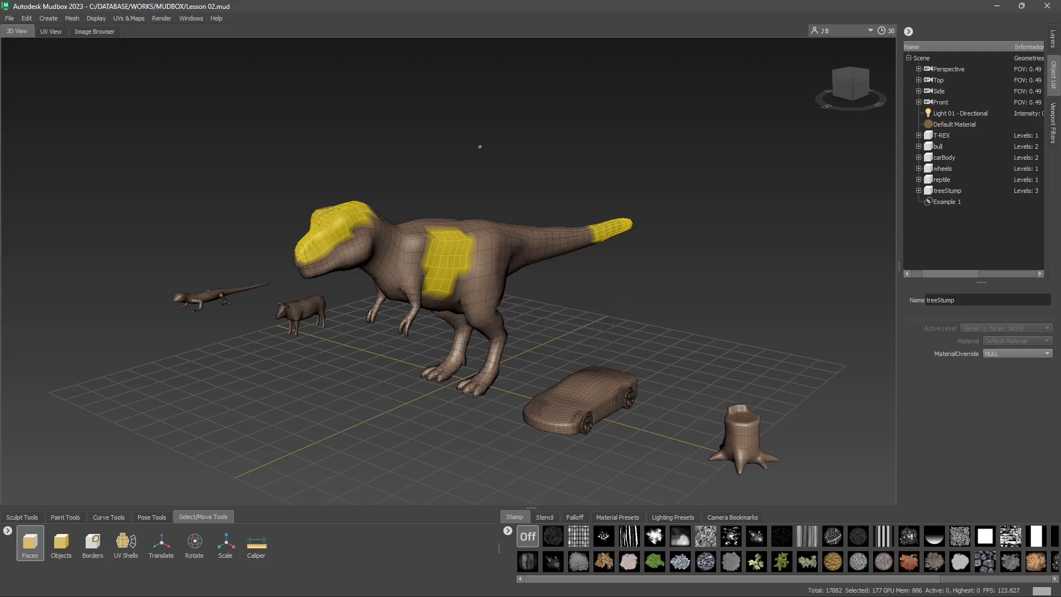
# Step: Test the Example 1 selection set by clearing the face selection and recalling the set twice, ending with nothing selected
pyautogui.click(647, 212)
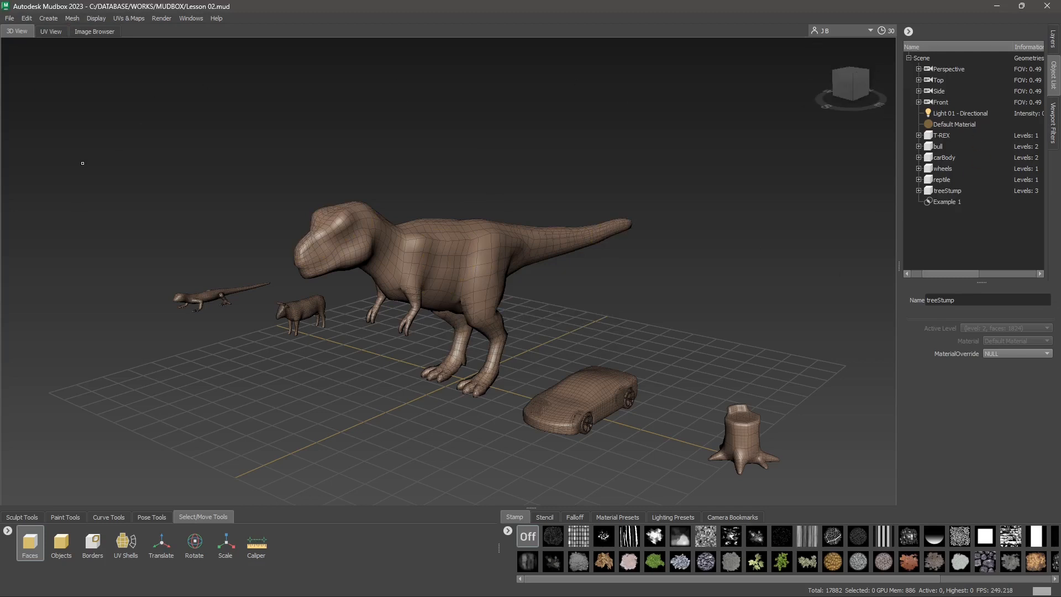
pyautogui.click(945, 202)
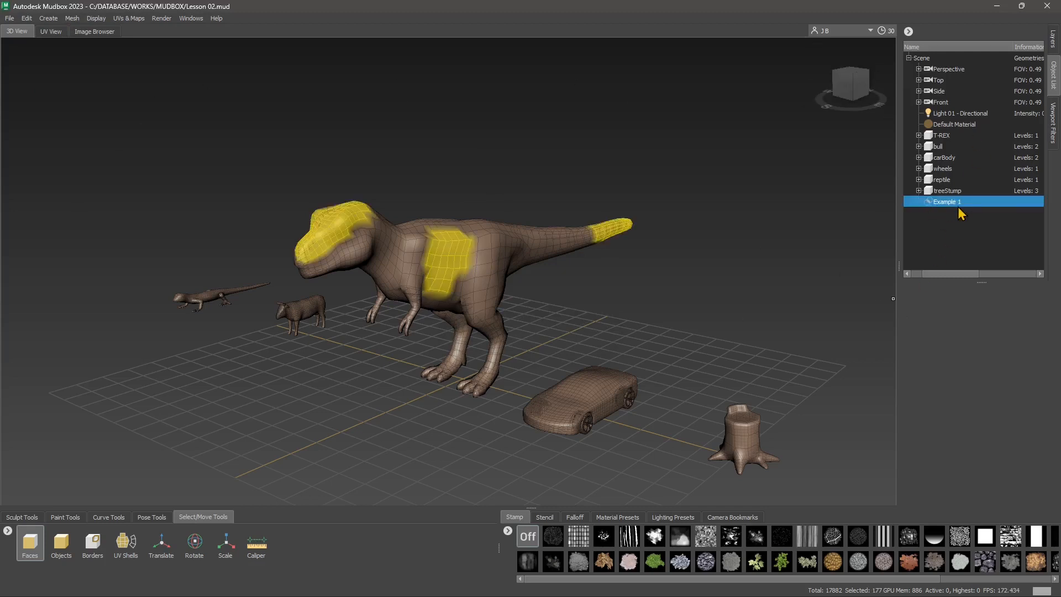
pyautogui.click(635, 194)
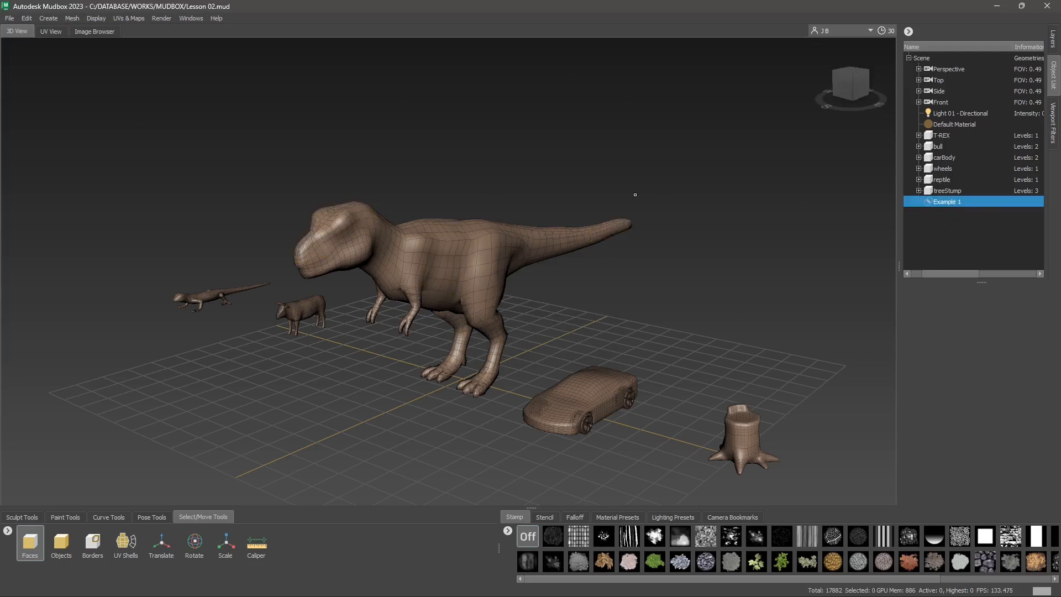
pyautogui.click(918, 180)
pyautogui.click(942, 169)
pyautogui.click(948, 213)
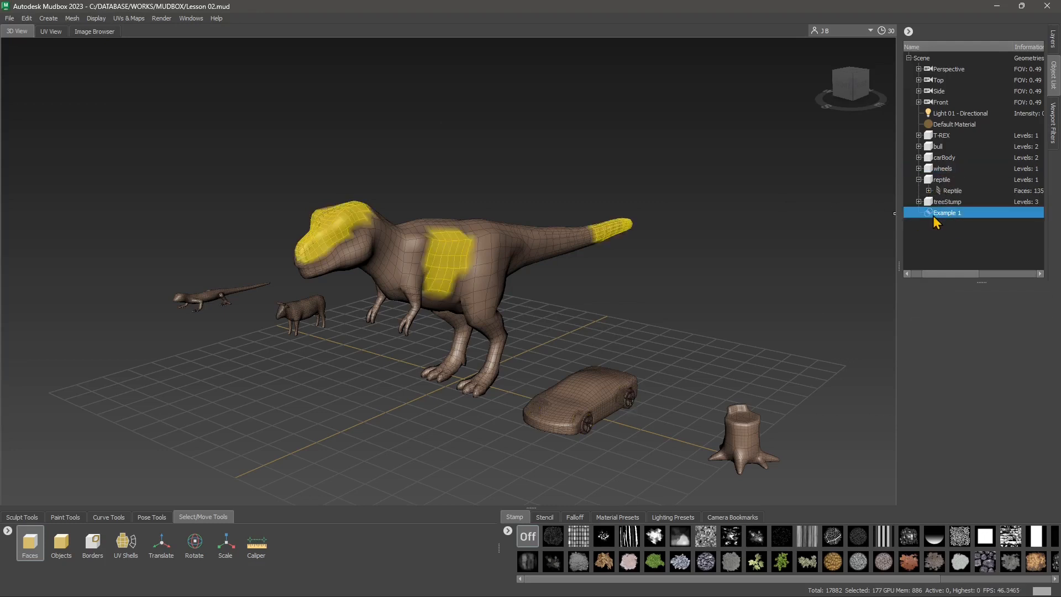
pyautogui.click(621, 169)
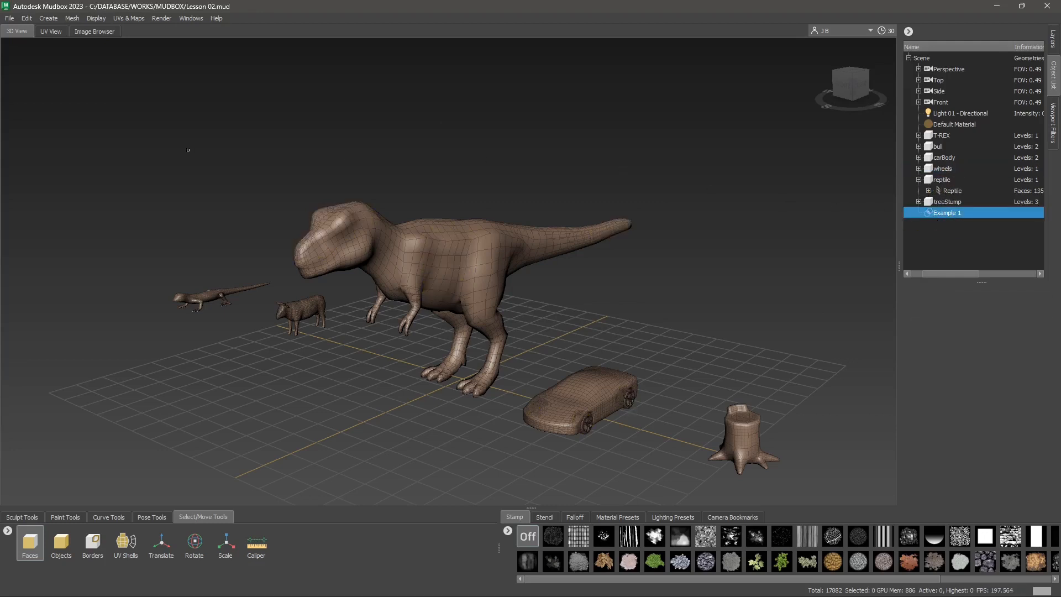
pyautogui.click(49, 18)
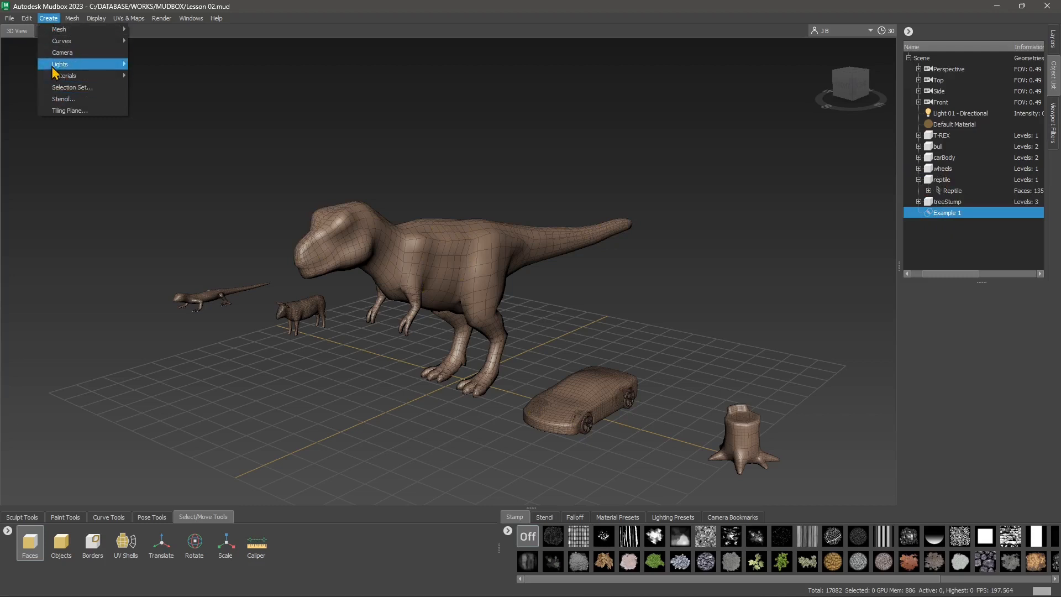
pyautogui.moveTo(28, 21)
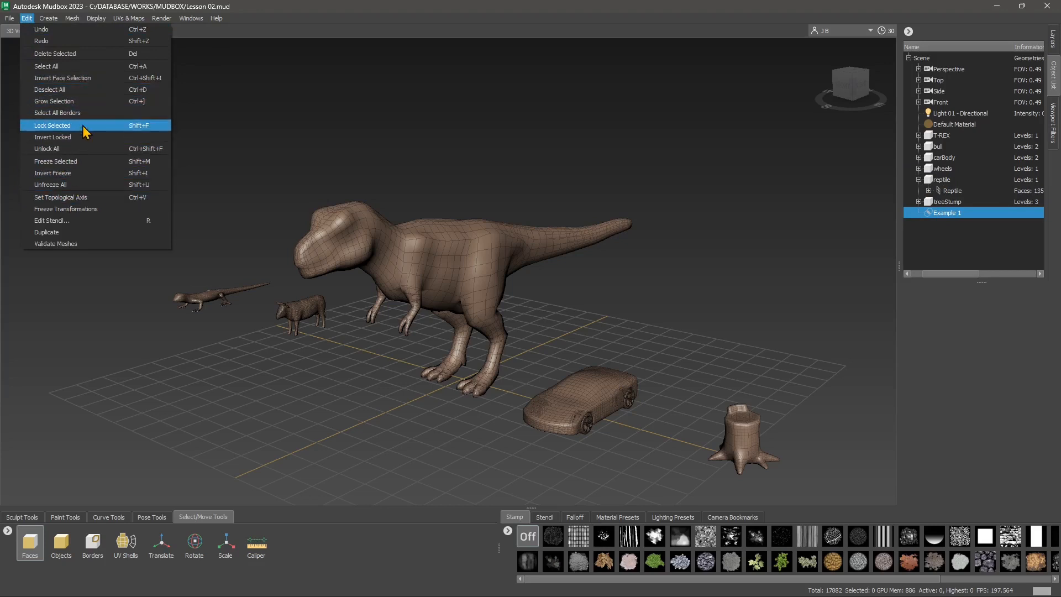
pyautogui.click(391, 245)
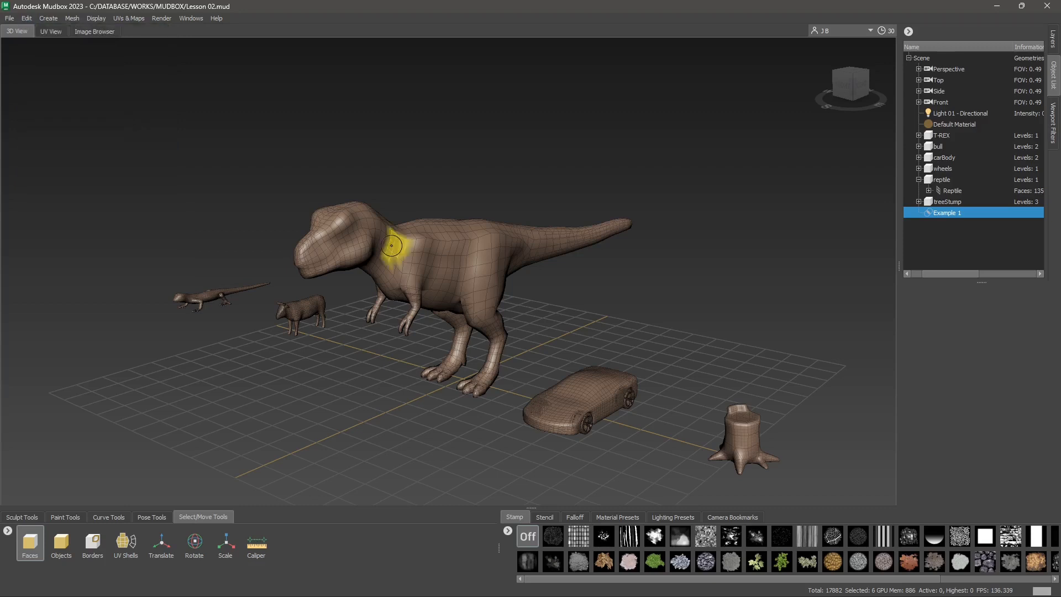
# Step: Select the whole T-Rex with the Objects tool and lock it
pyautogui.click(62, 542)
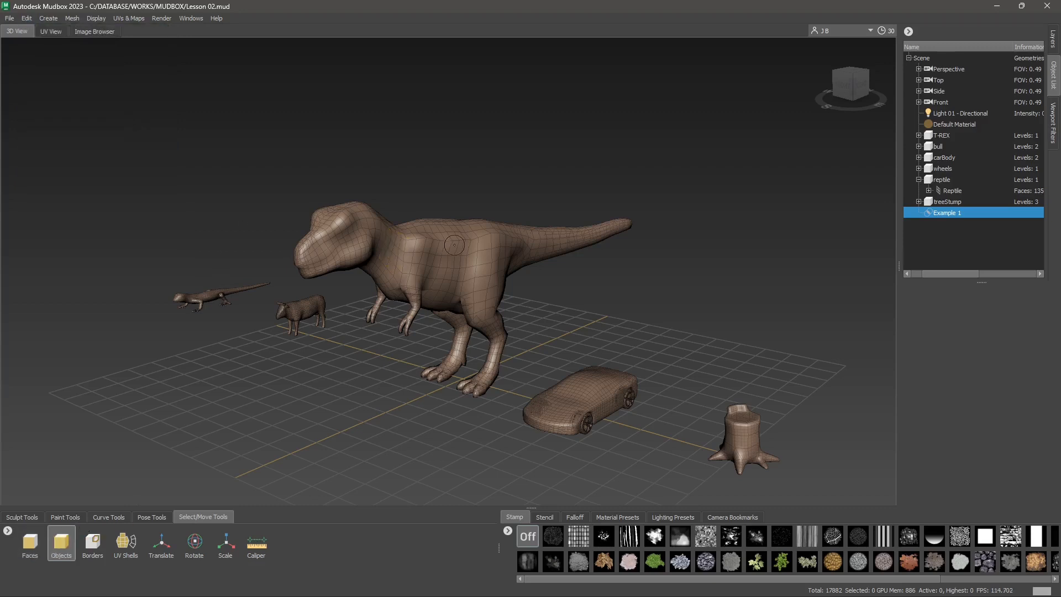
pyautogui.click(303, 232)
pyautogui.click(26, 19)
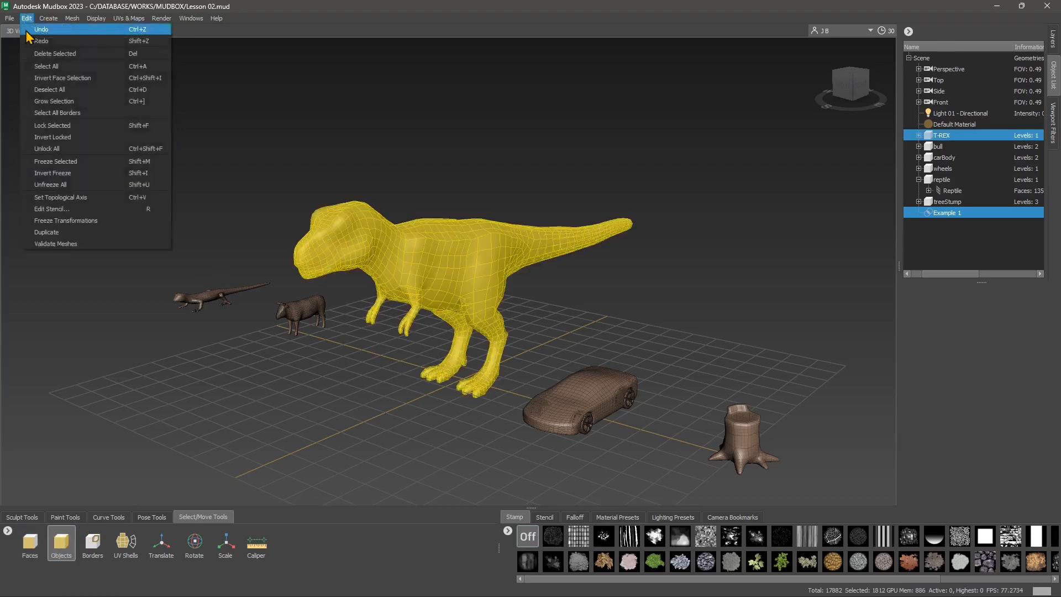
pyautogui.click(54, 127)
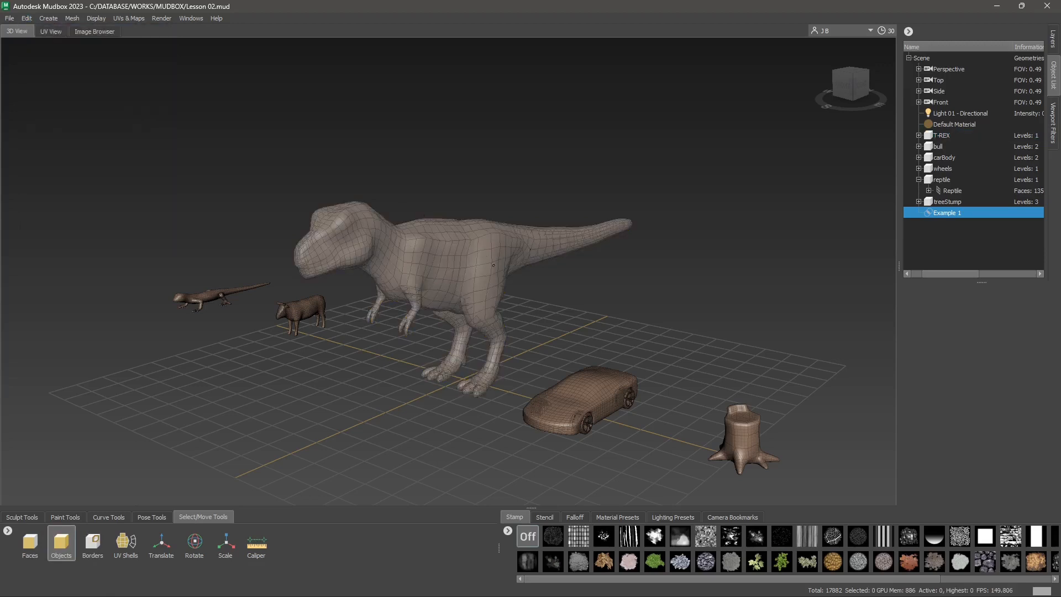
# Step: Unlock all objects and invert the locked state
pyautogui.click(47, 18)
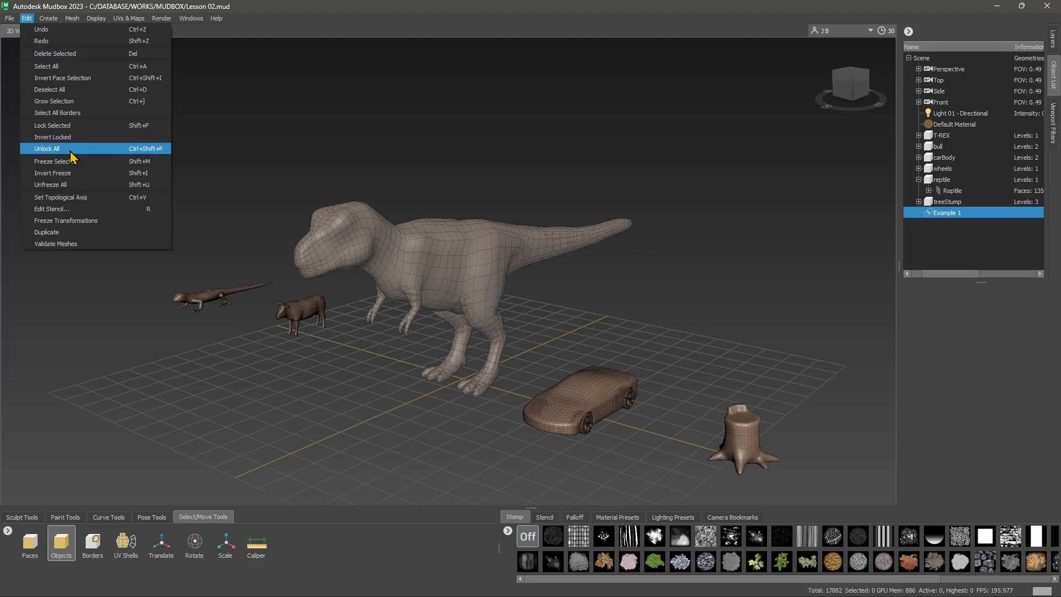
pyautogui.click(65, 150)
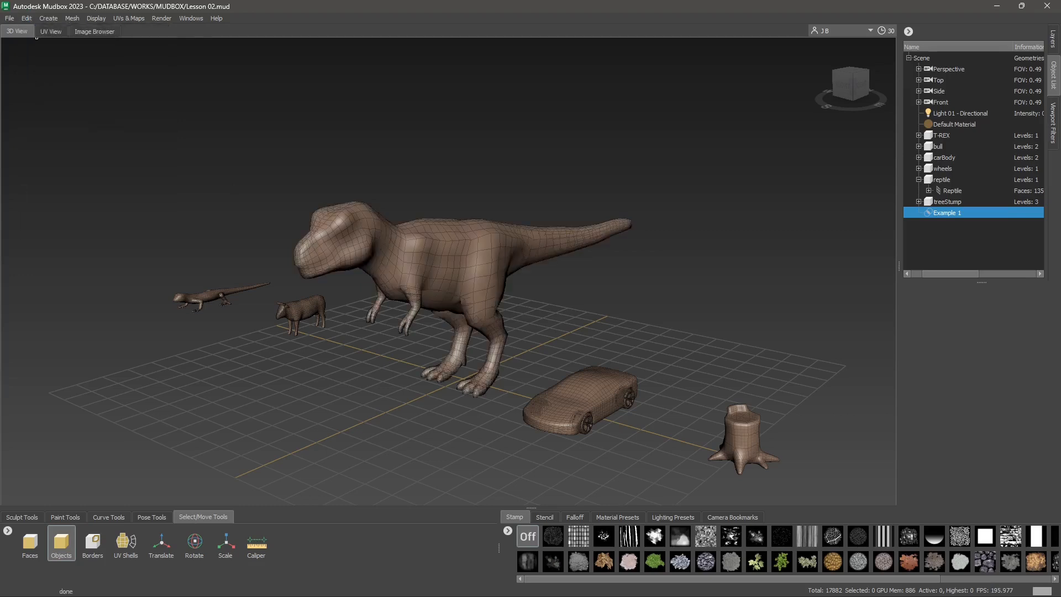
pyautogui.click(29, 18)
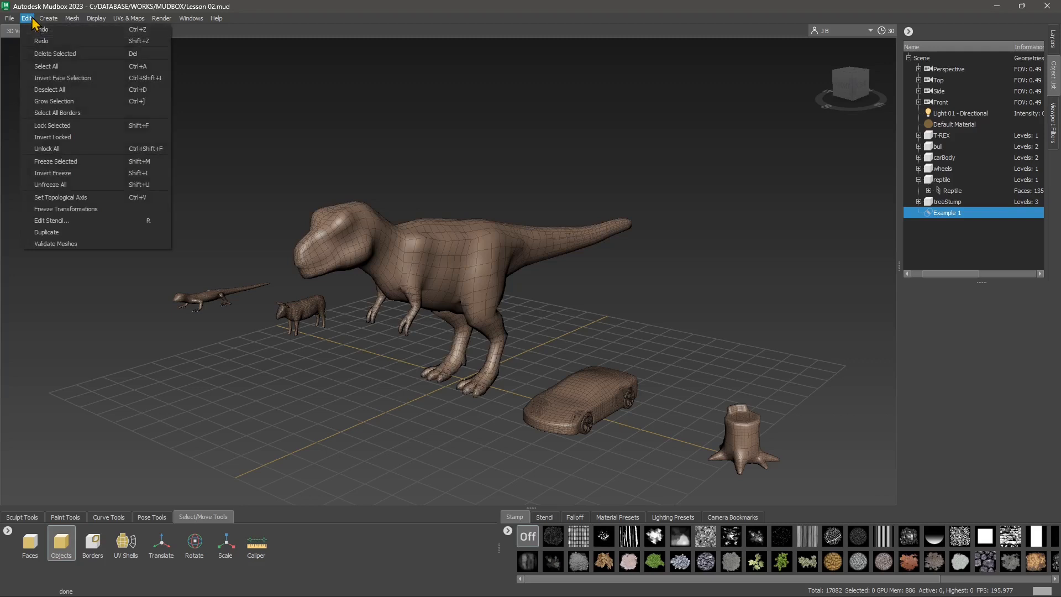
pyautogui.click(57, 138)
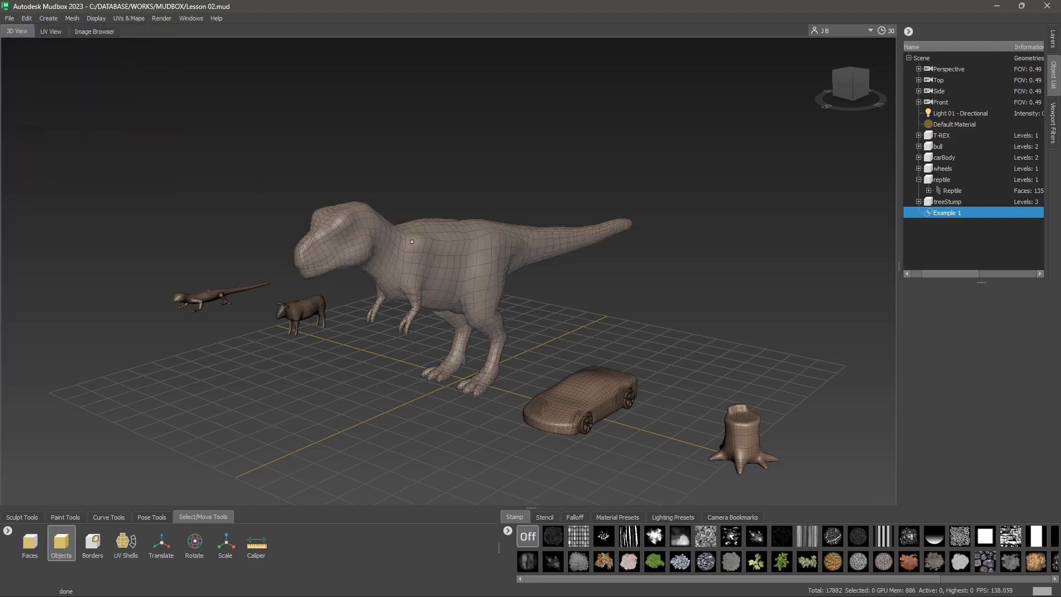
# Step: Invert the locked state again and check that the T-Rex is selectable by selecting and deselecting it
pyautogui.click(28, 19)
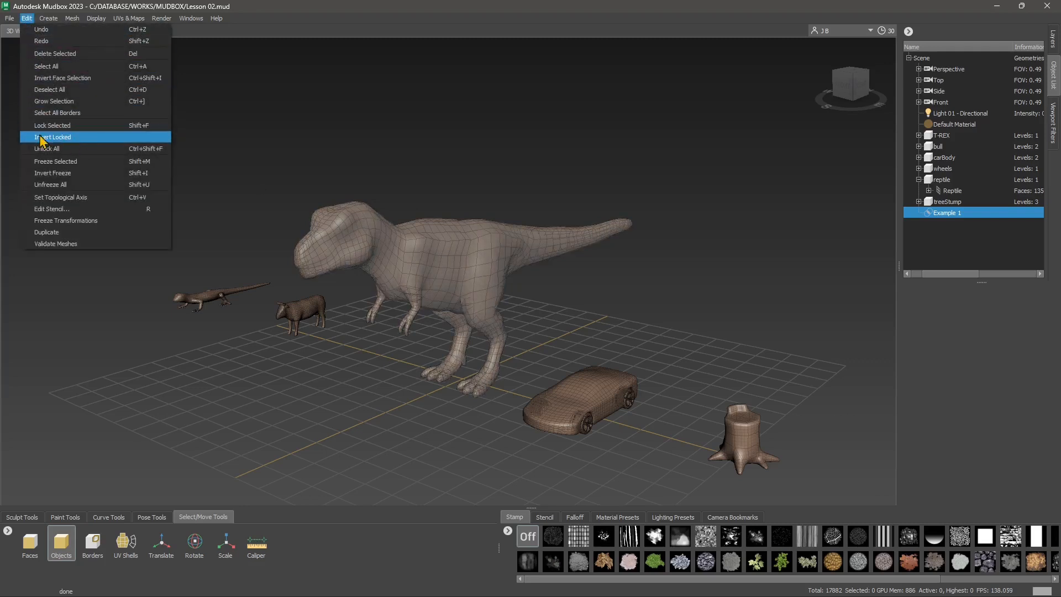
pyautogui.click(58, 138)
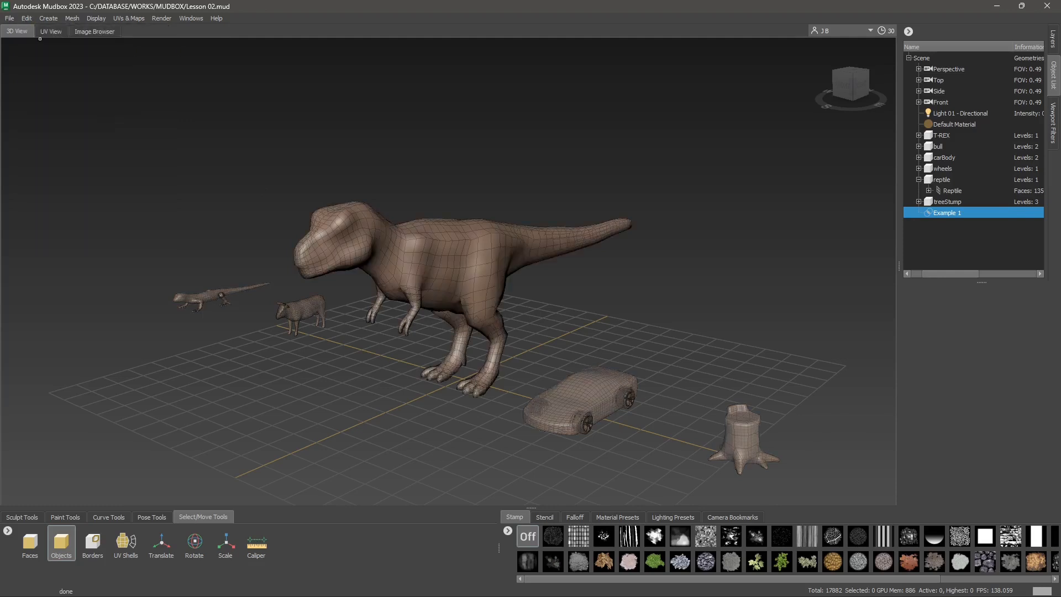
pyautogui.click(463, 273)
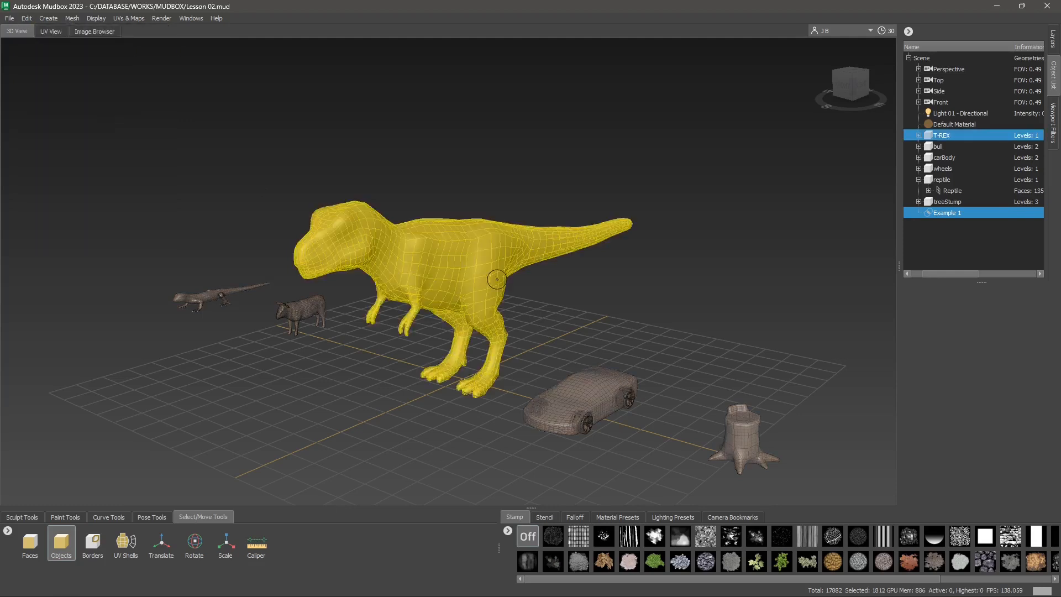
pyautogui.click(443, 214)
# Step: Unlock all the meshes in the scene
pyautogui.click(27, 18)
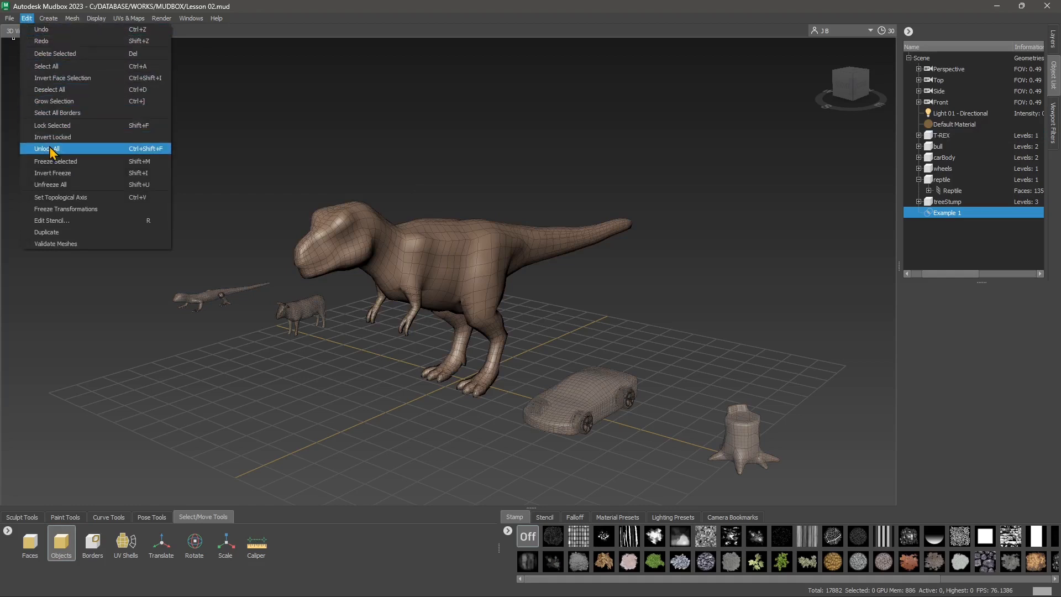
pyautogui.click(52, 152)
pyautogui.click(27, 18)
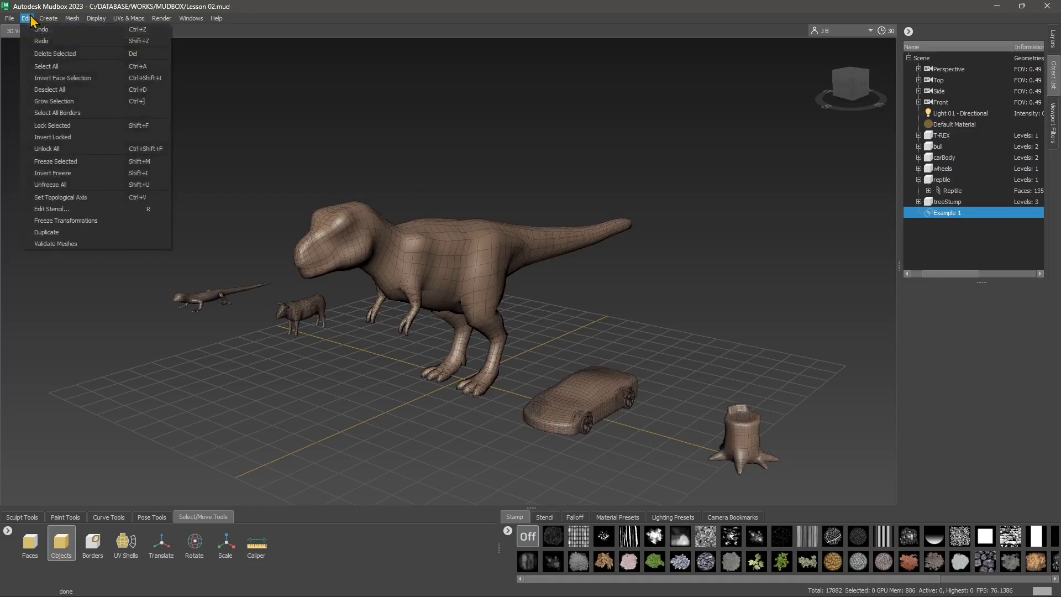
pyautogui.click(127, 179)
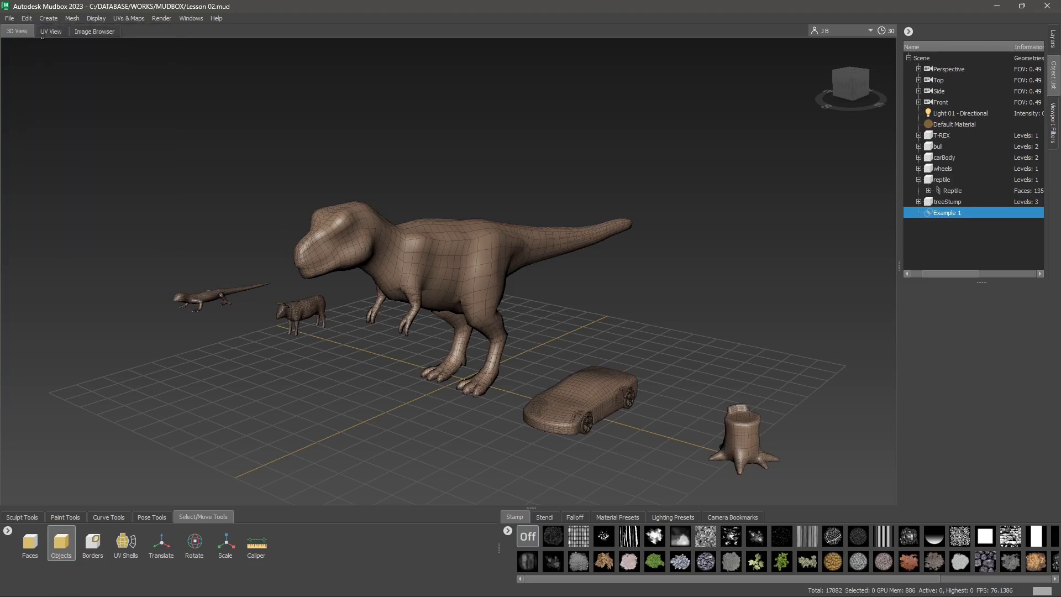
# Step: Select the whole T-Rex and apply Freeze Selected to it
pyautogui.click(408, 252)
pyautogui.click(27, 18)
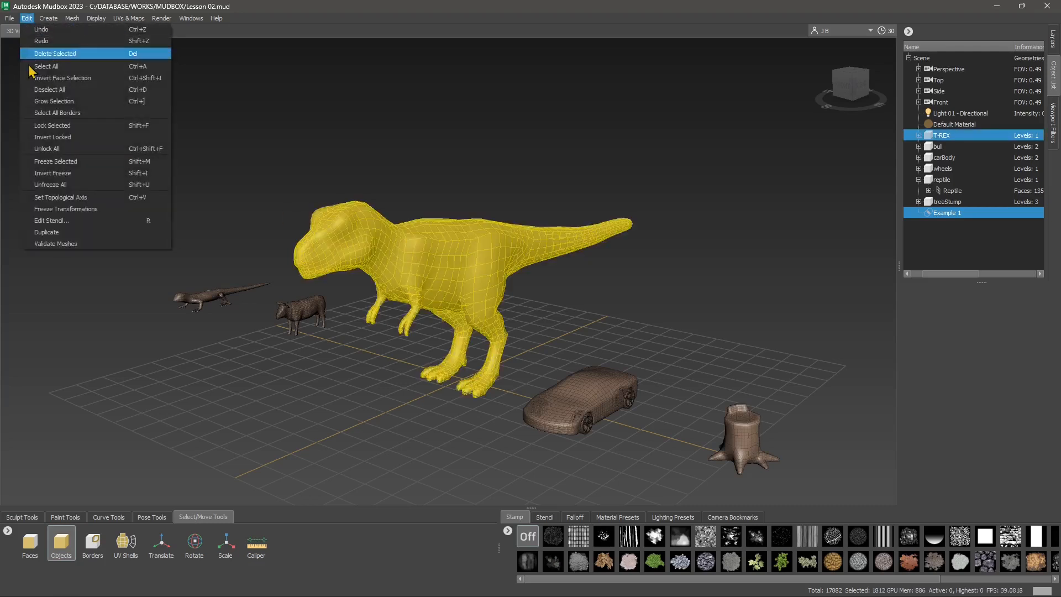
pyautogui.click(53, 158)
pyautogui.click(444, 263)
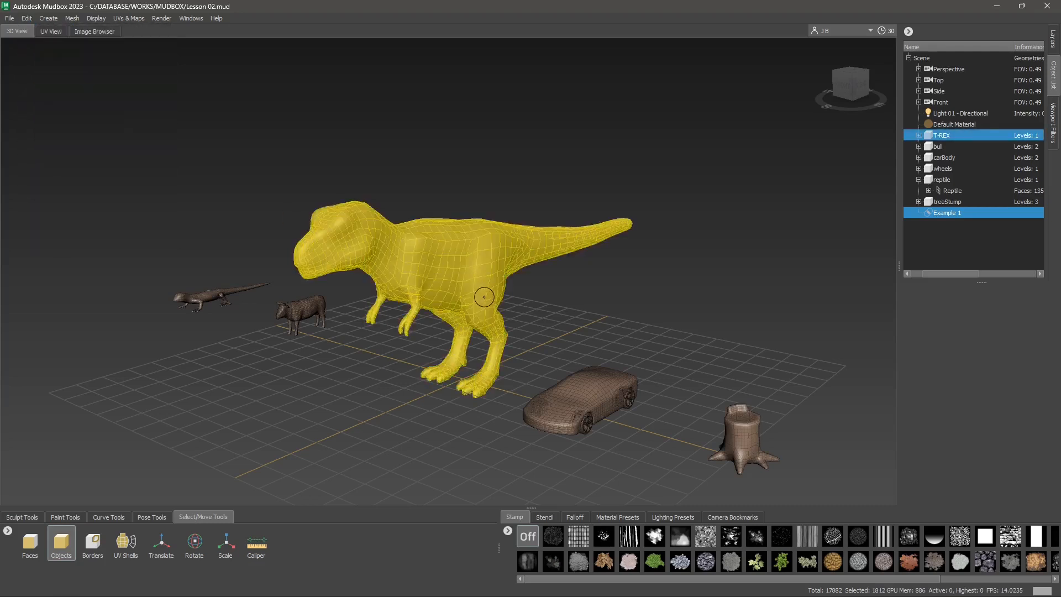
# Step: Select the frozen T-Rex and move it slightly along the blue axis with the Translate tool
pyautogui.click(471, 195)
pyautogui.click(444, 264)
pyautogui.click(161, 541)
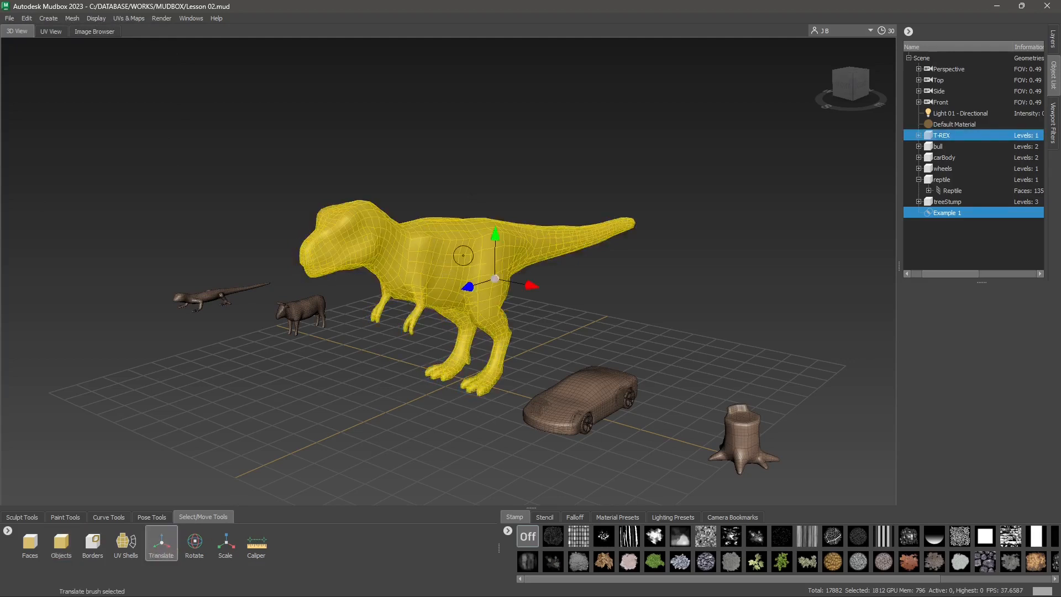
pyautogui.moveTo(473, 286); pyautogui.dragTo(469, 287)
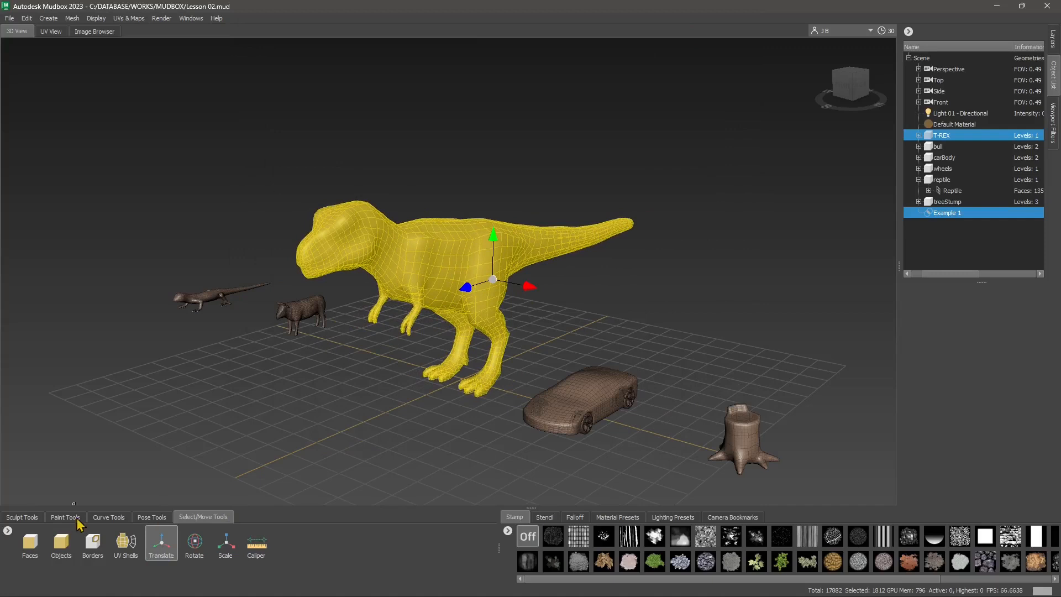
# Step: Deselect the T-Rex with the Objects tool and apply Unfreeze All
pyautogui.click(59, 544)
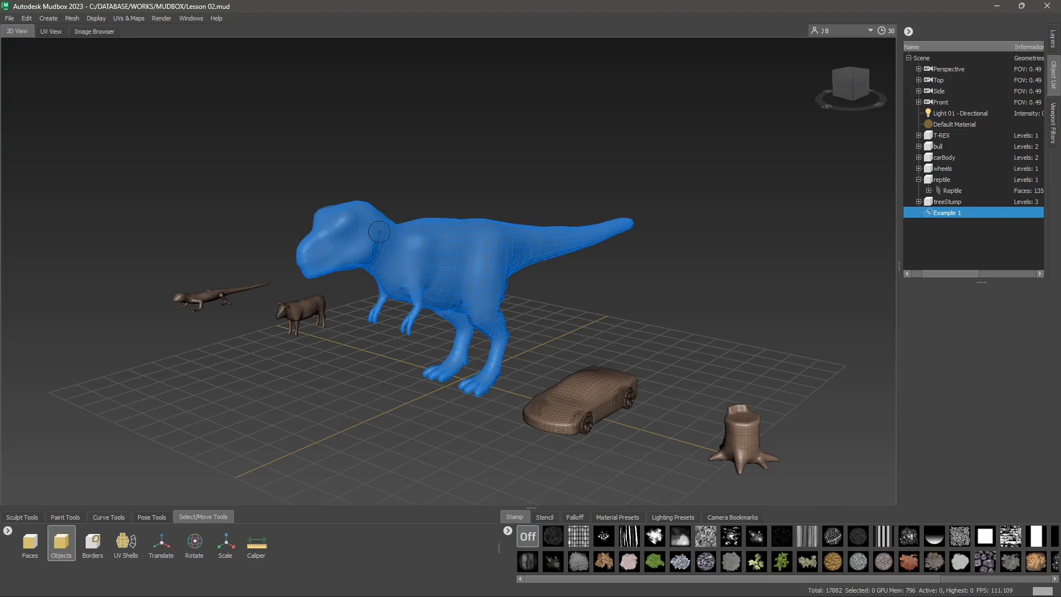
pyautogui.click(26, 18)
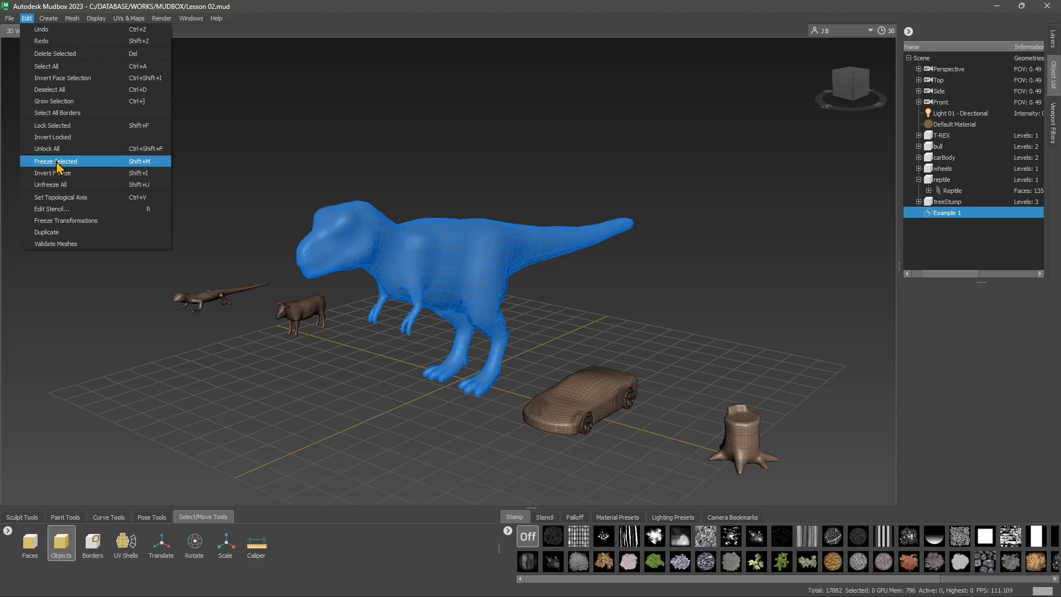
pyautogui.click(70, 184)
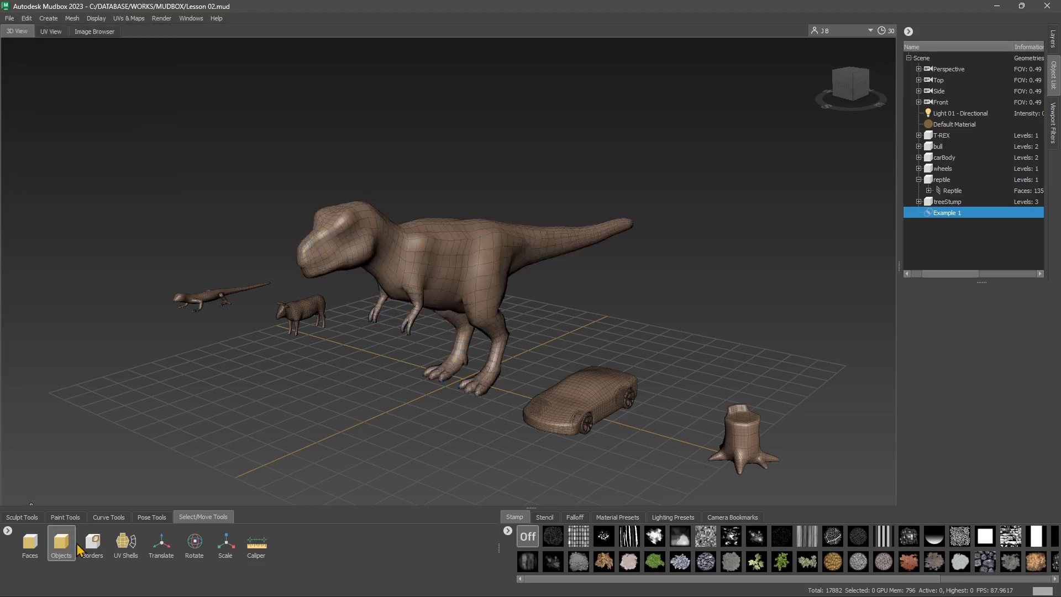
# Step: Select a patch of faces on the side of the T-Rex's torso and freeze it
pyautogui.click(30, 542)
pyautogui.click(429, 261)
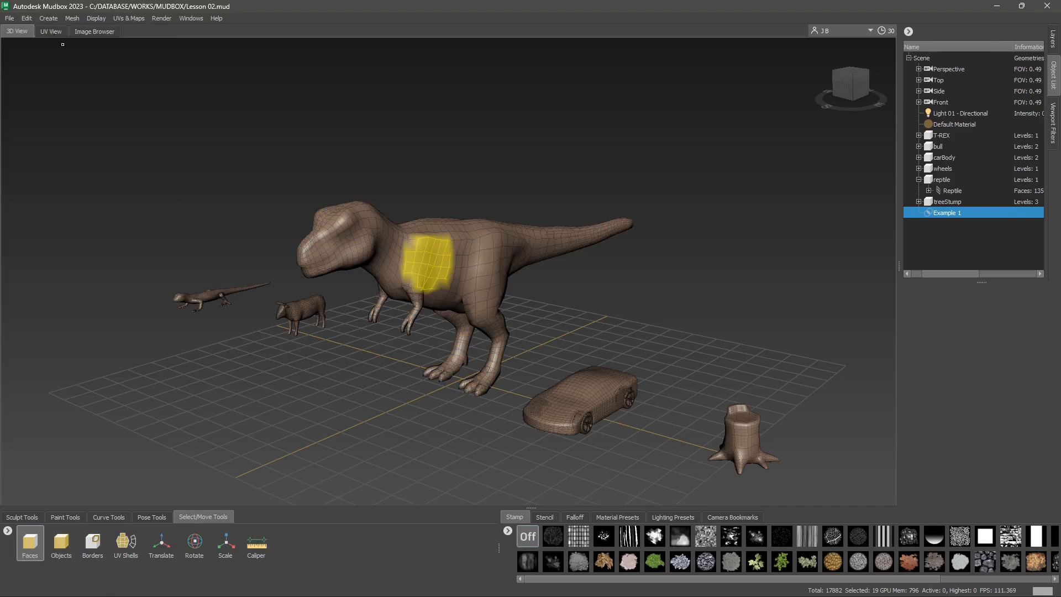
pyautogui.click(29, 19)
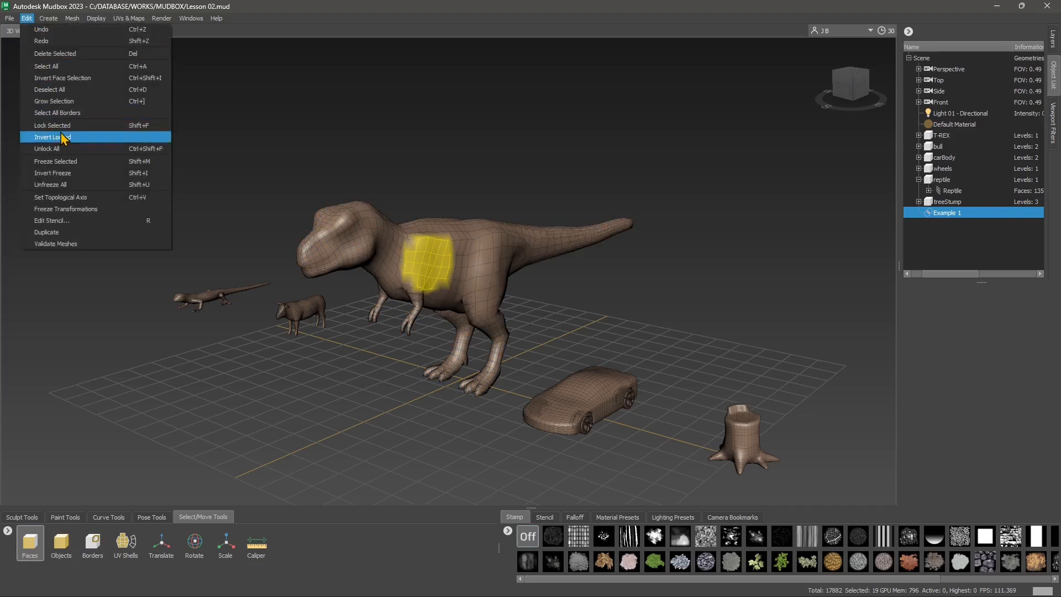
pyautogui.click(70, 162)
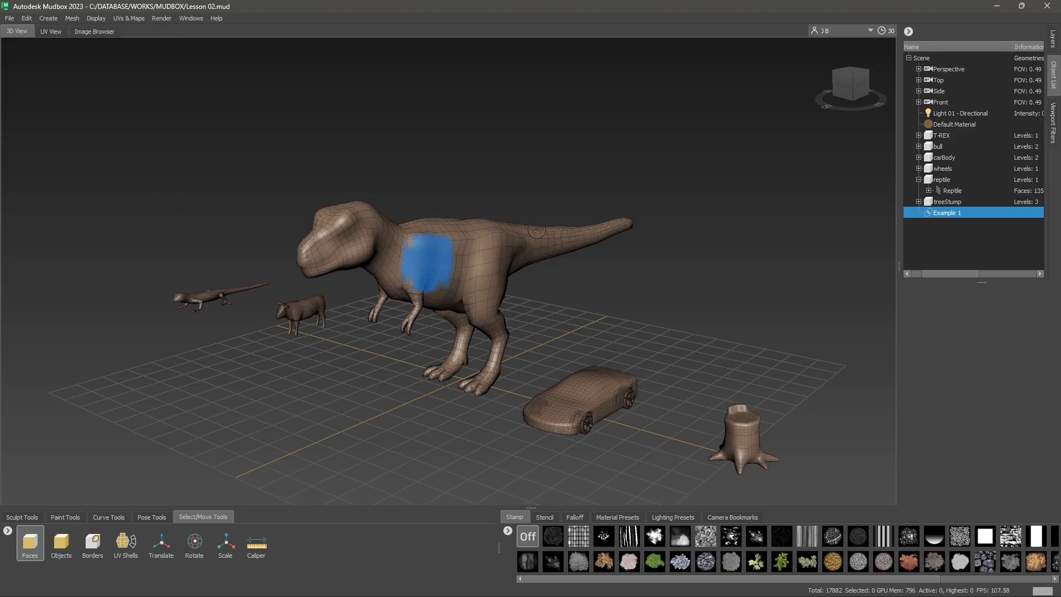
# Step: Activate the Sculpt tool for testing on the frozen patch, and switch to the Paint Brush
pyautogui.click(22, 518)
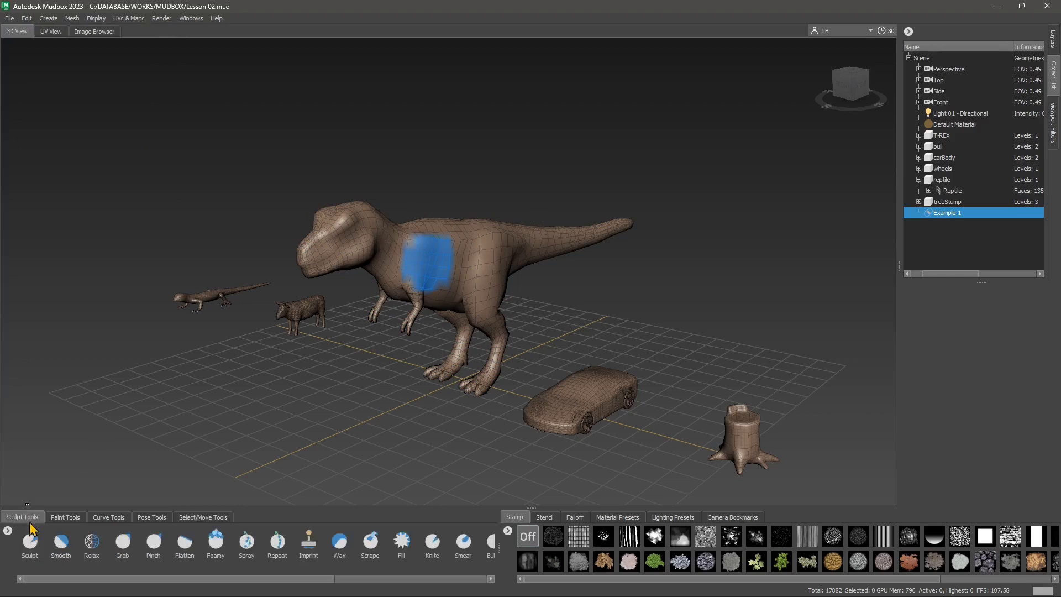
pyautogui.click(30, 540)
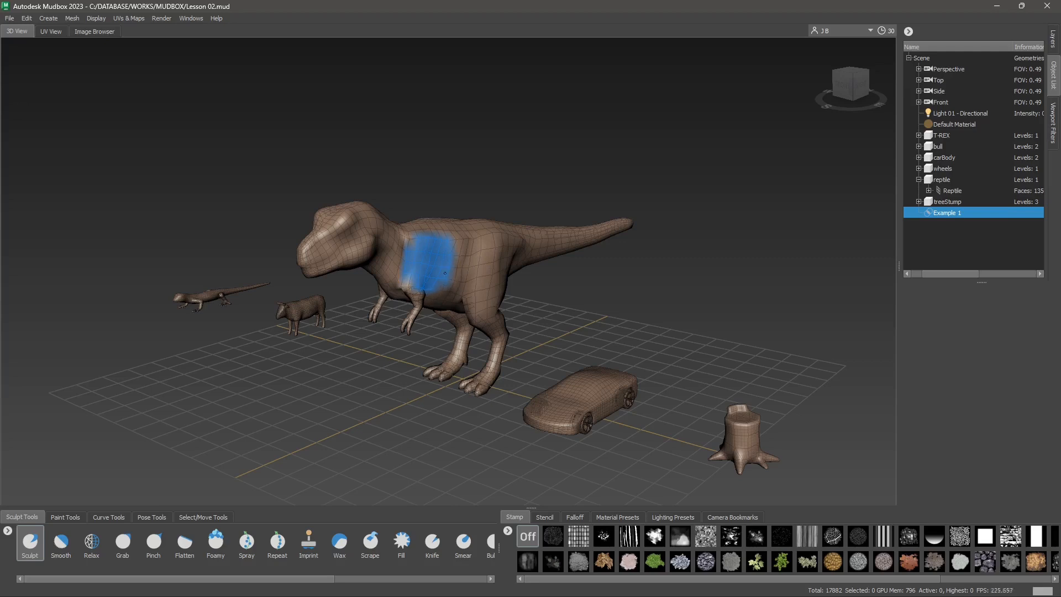
pyautogui.click(66, 516)
# Step: Undo the last two operations and unfreeze all faces on the T-Rex
pyautogui.click(27, 18)
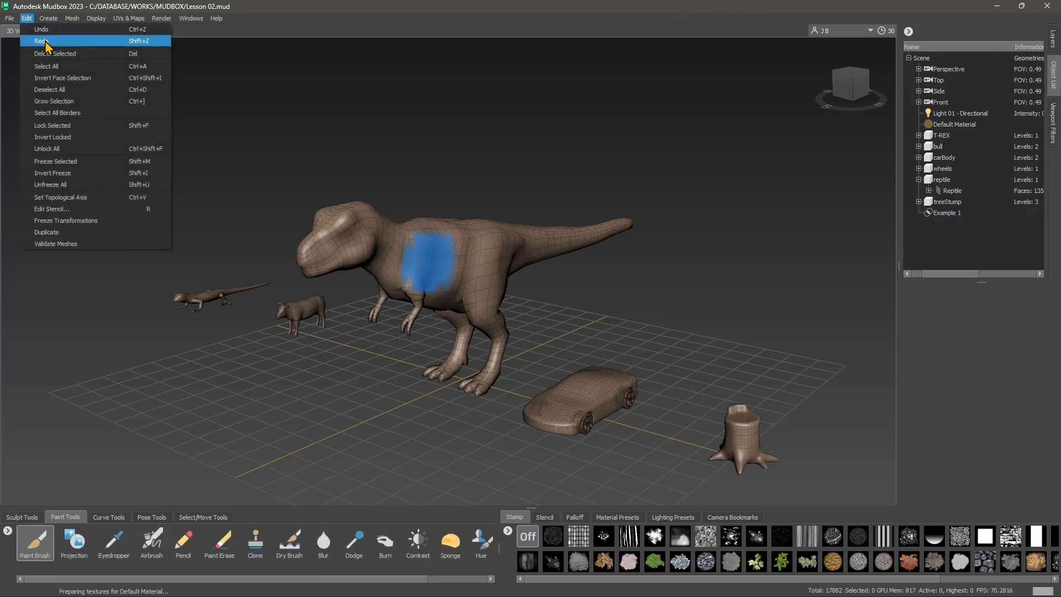
pyautogui.click(41, 29)
pyautogui.click(26, 19)
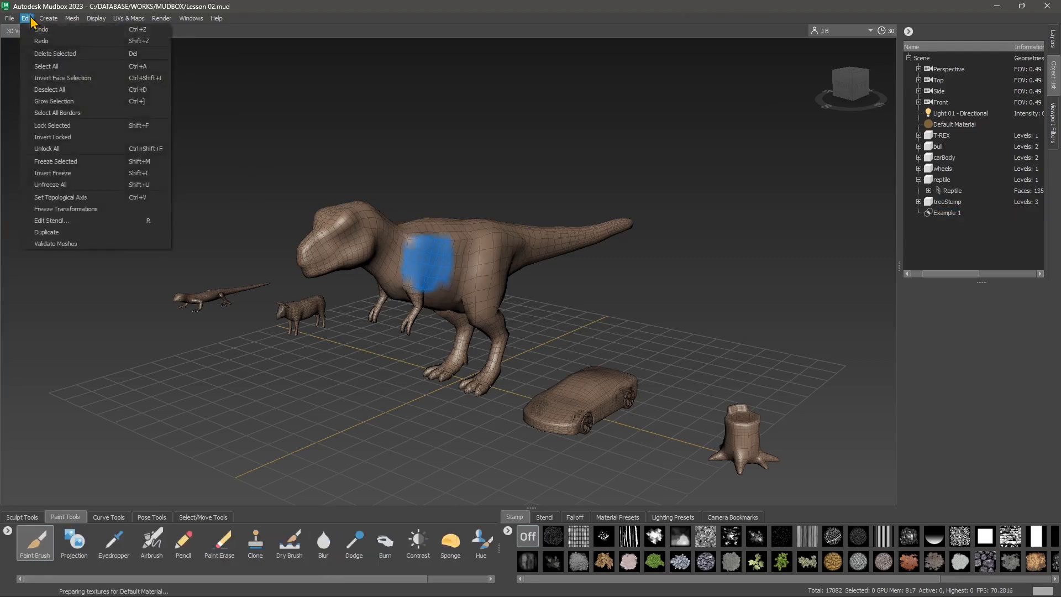
pyautogui.click(41, 30)
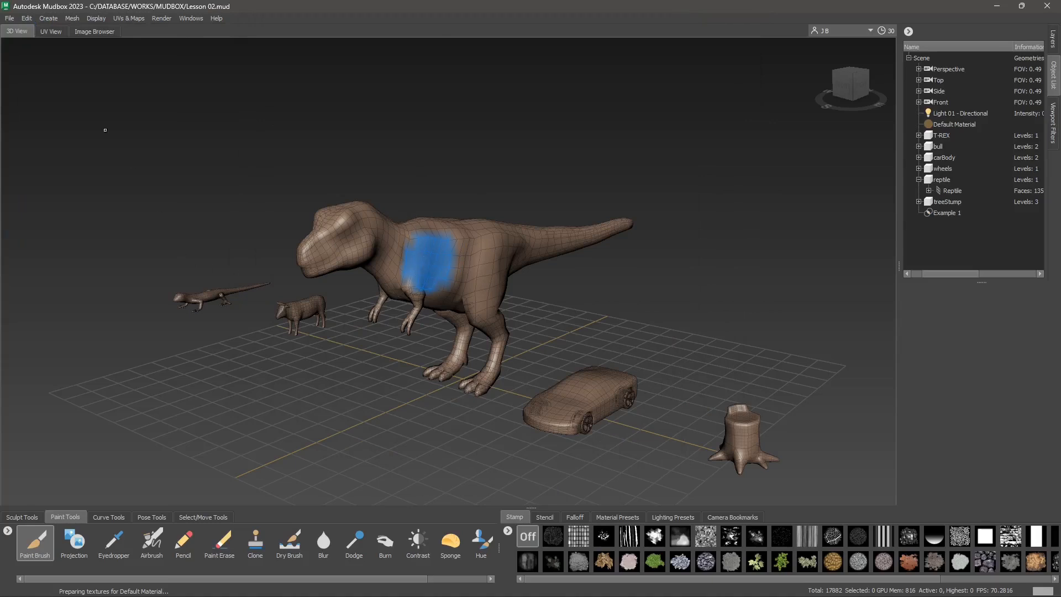
pyautogui.click(27, 19)
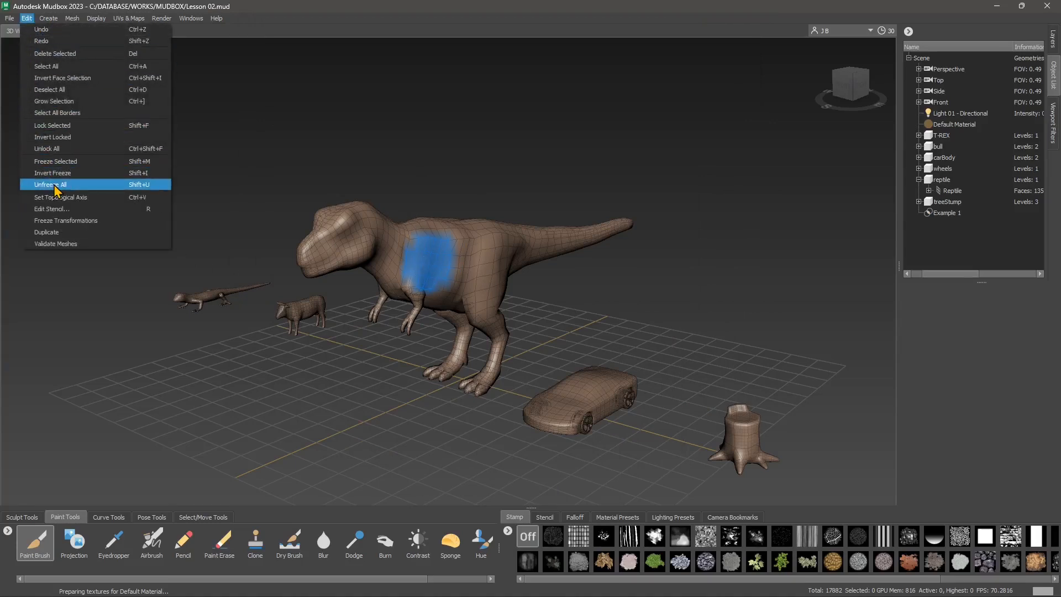
pyautogui.click(55, 186)
# Step: Apply Frame Selection to the 3D view
pyautogui.click(27, 18)
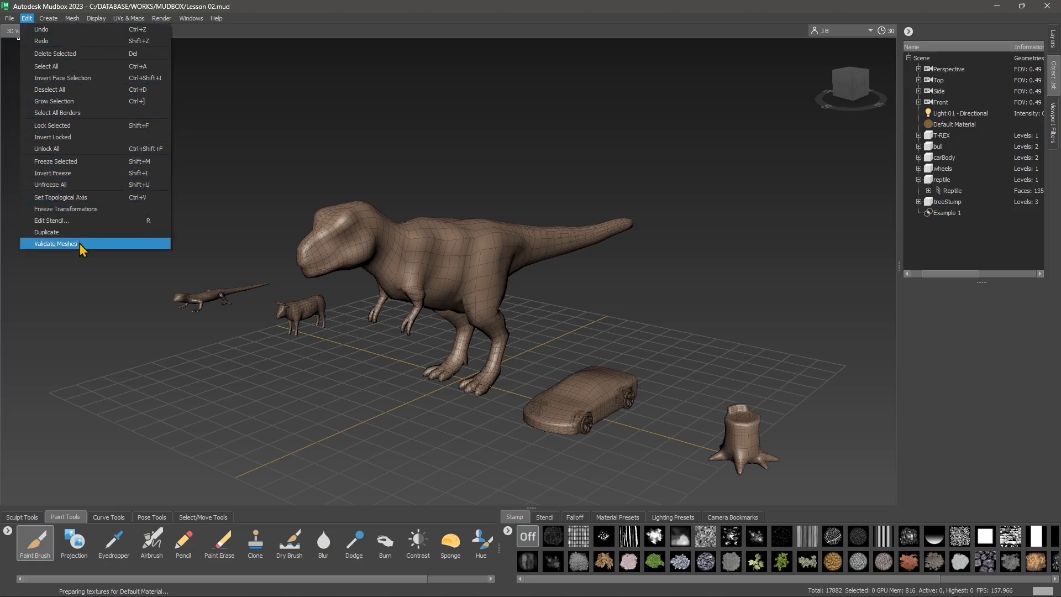
pyautogui.moveTo(94, 22)
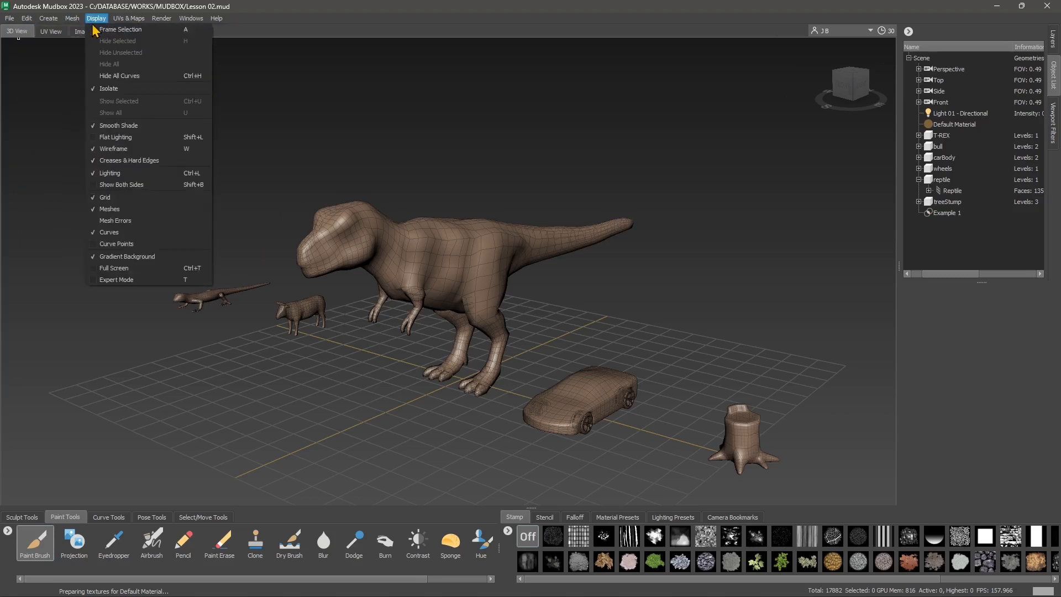
pyautogui.click(181, 31)
# Step: Apply Hide Unselected with nothing selected, and show all the meshes again
pyautogui.click(72, 20)
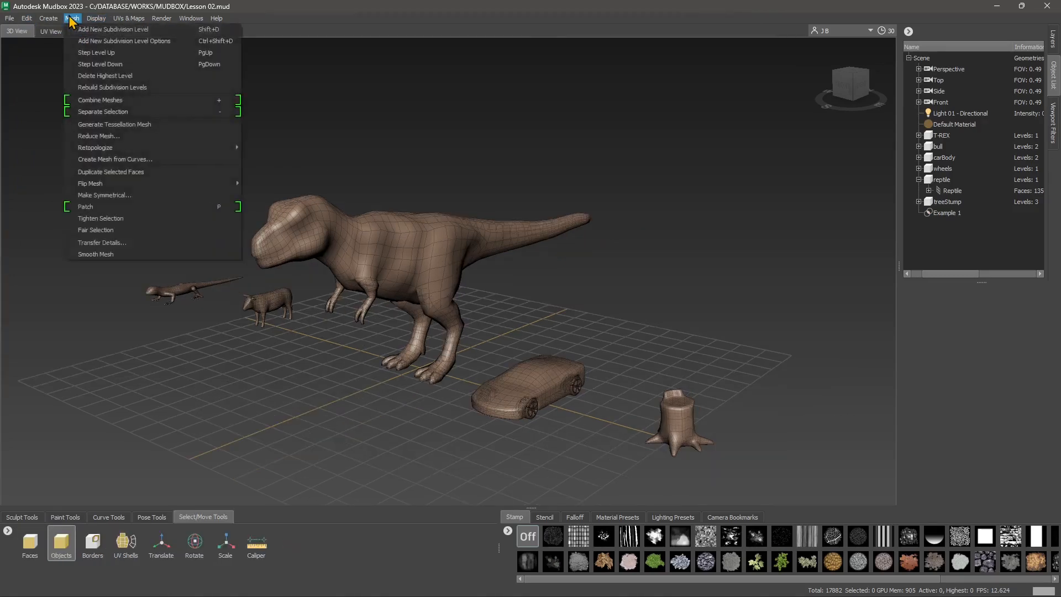
pyautogui.moveTo(95, 19)
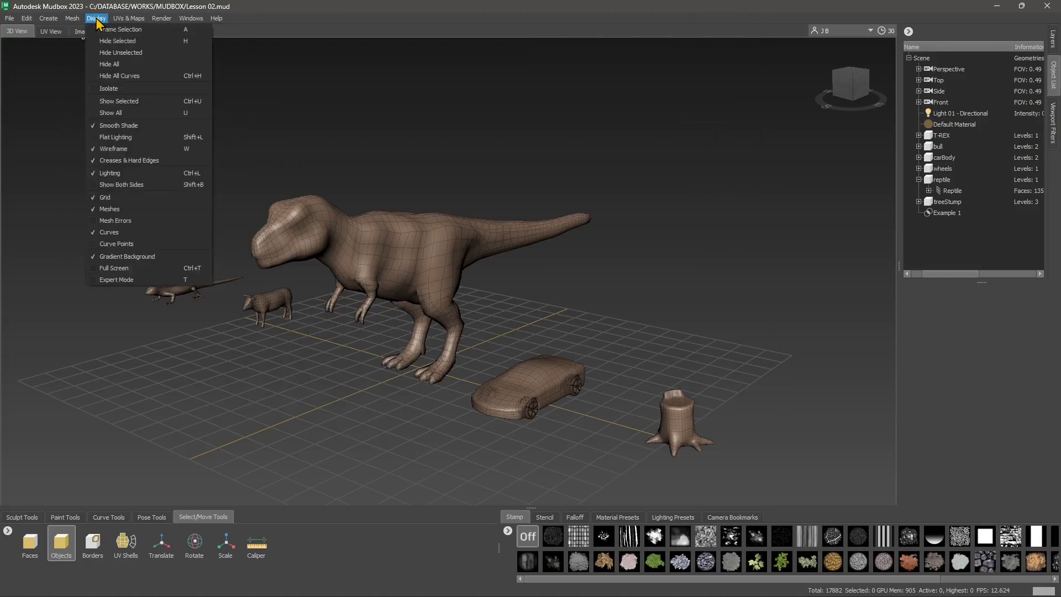
pyautogui.click(123, 55)
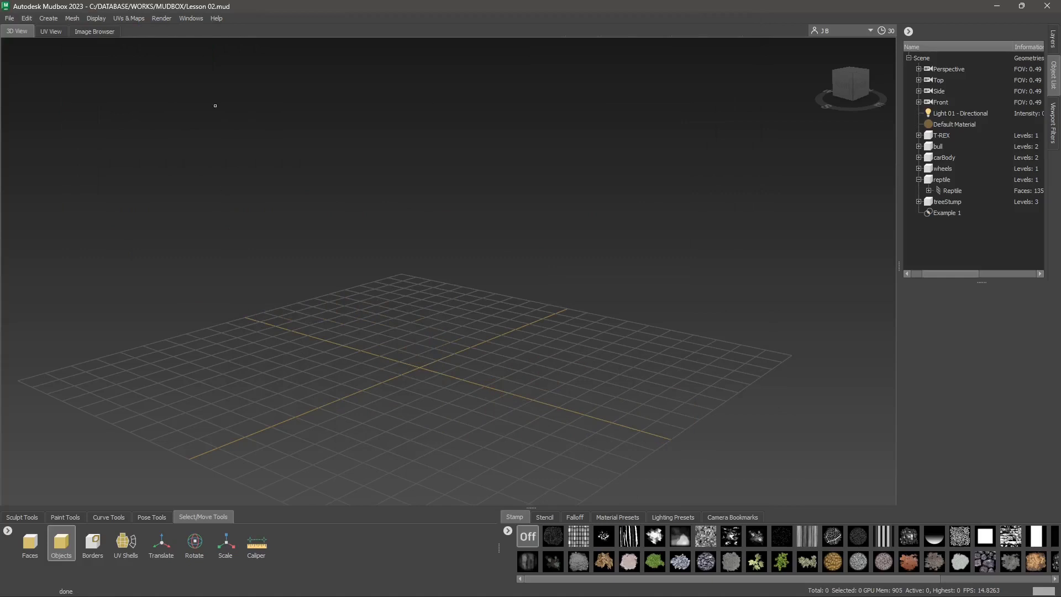
pyautogui.click(100, 19)
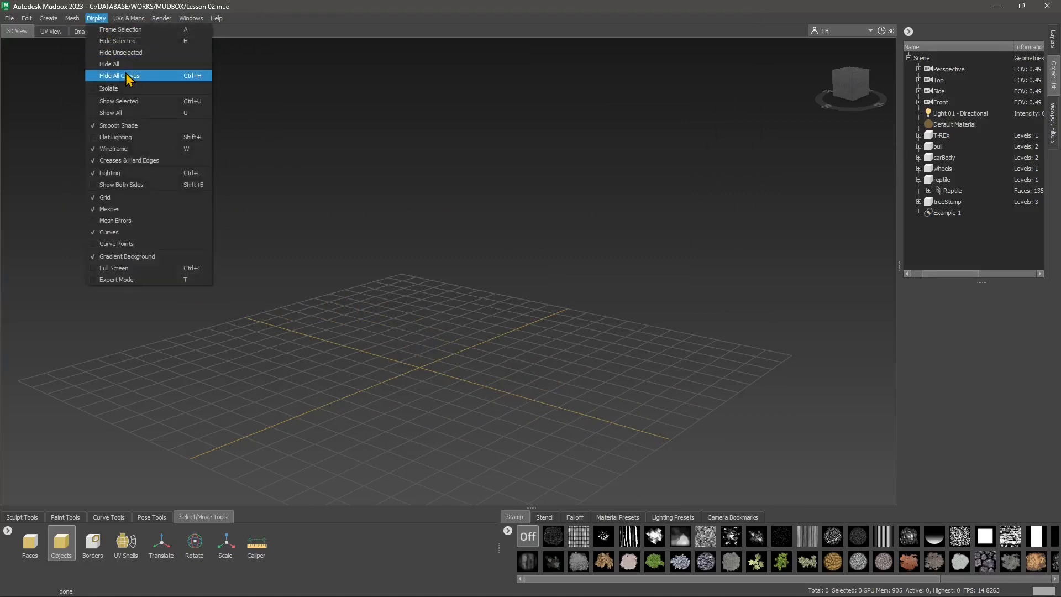
pyautogui.click(120, 112)
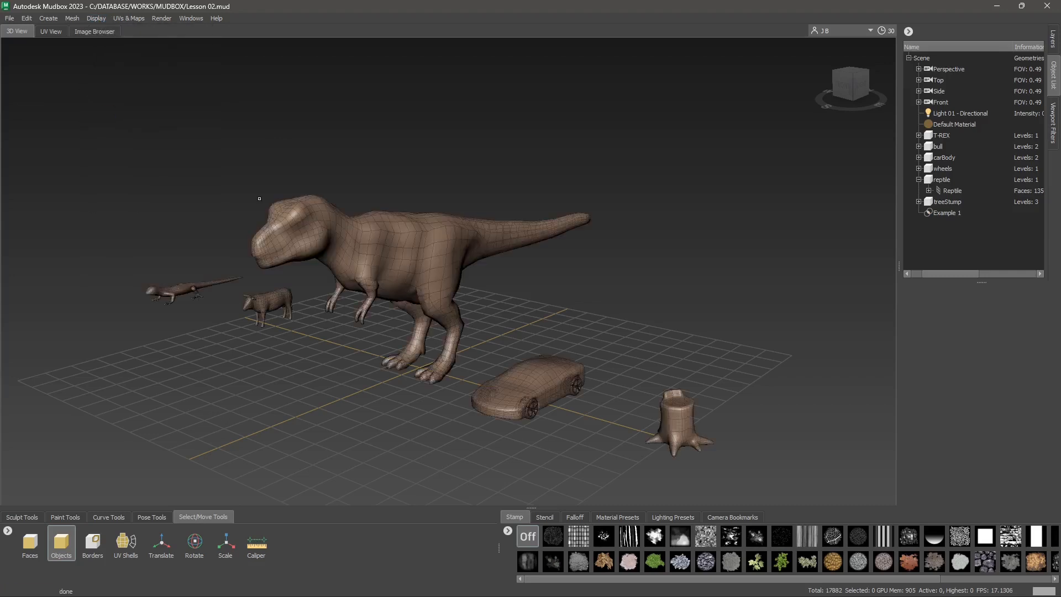
# Step: Select the T-Rex, hide it with Hide Selected, and bring it back with Show All
pyautogui.click(362, 227)
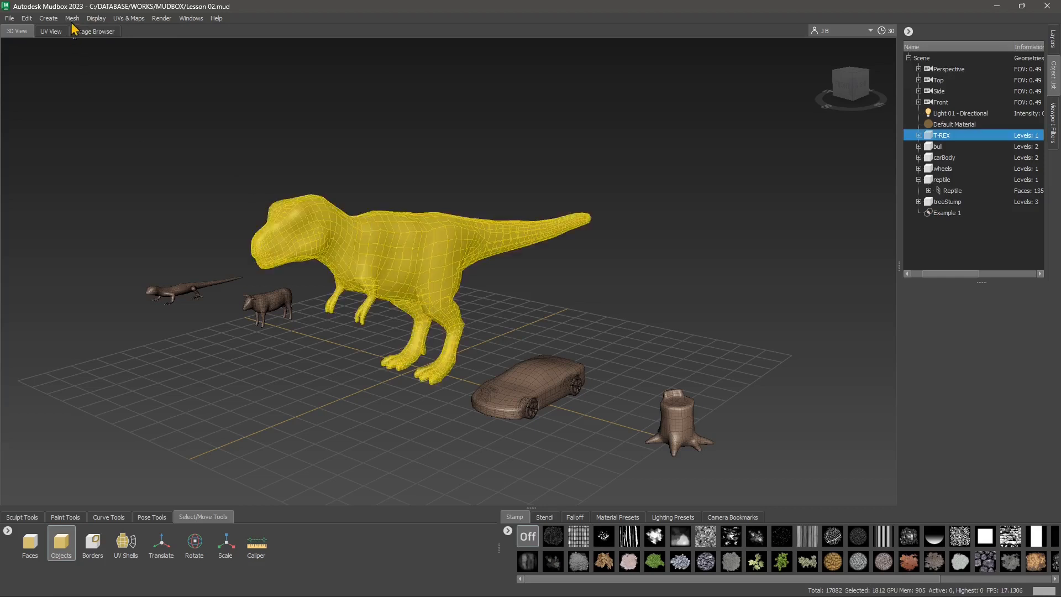
pyautogui.click(96, 20)
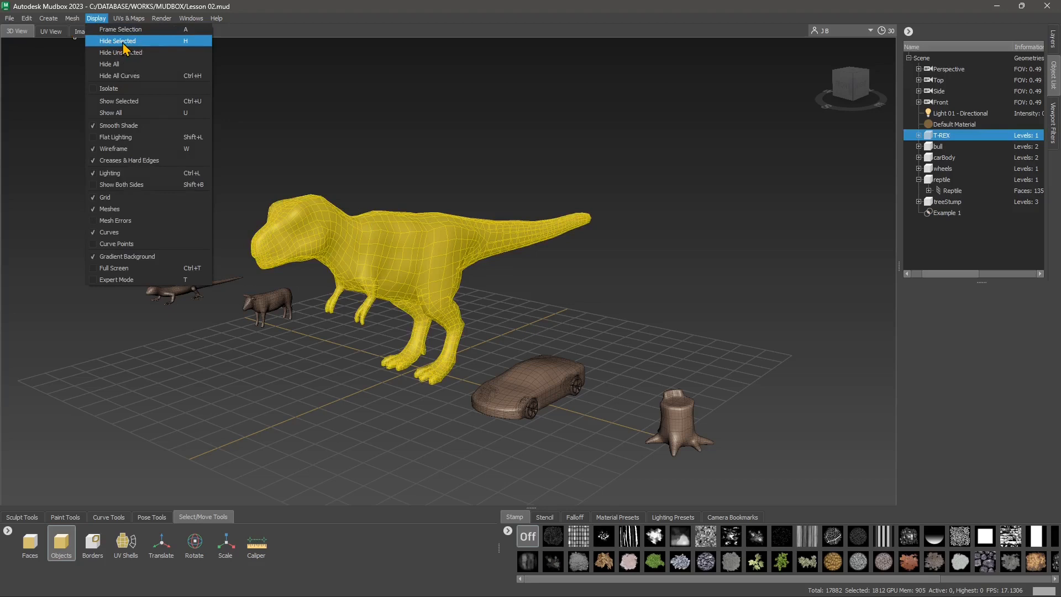
pyautogui.click(180, 44)
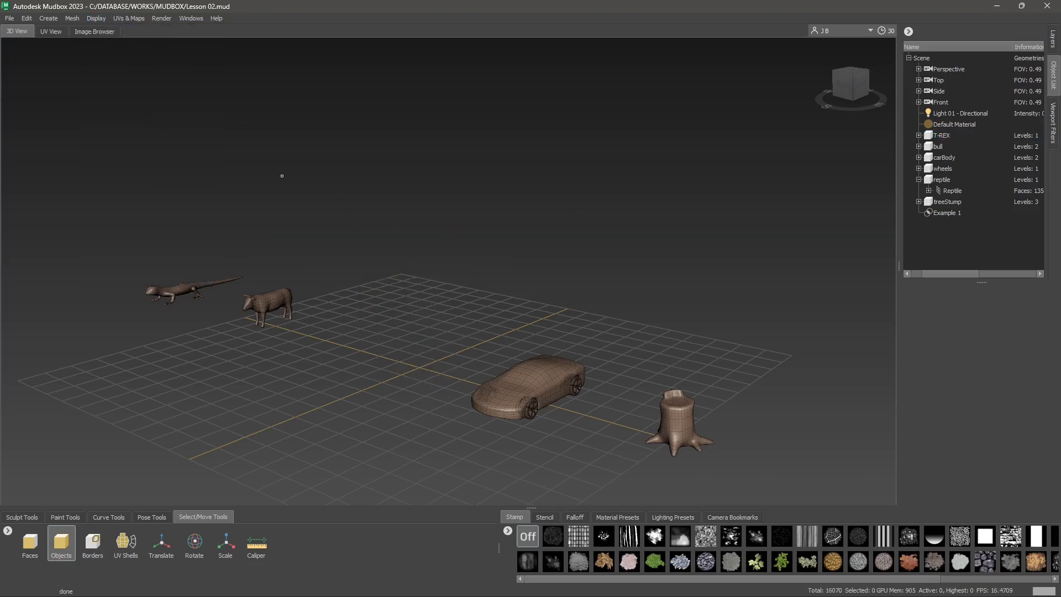
pyautogui.click(96, 19)
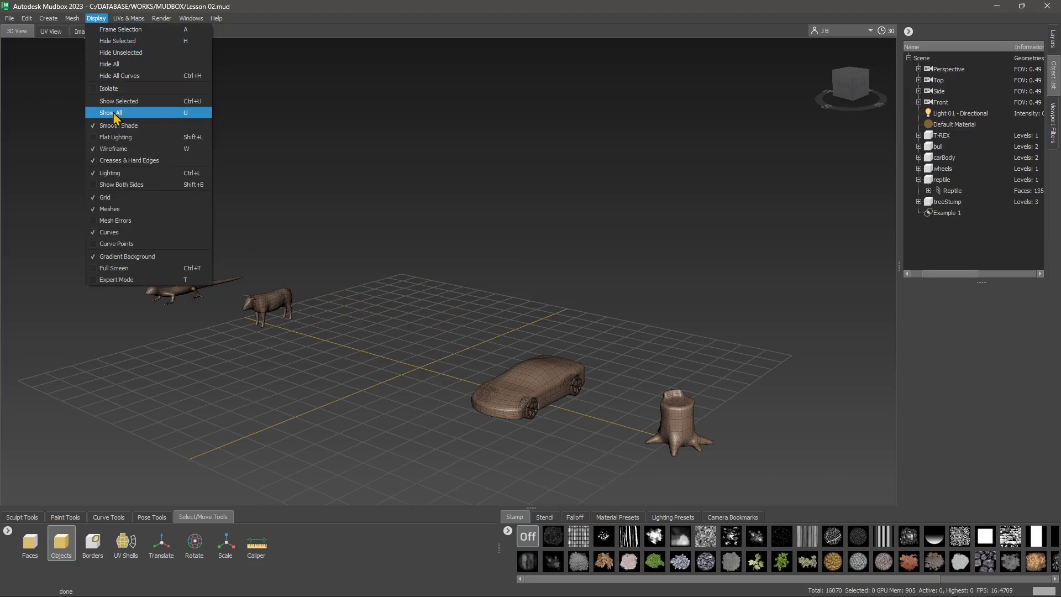
pyautogui.click(113, 113)
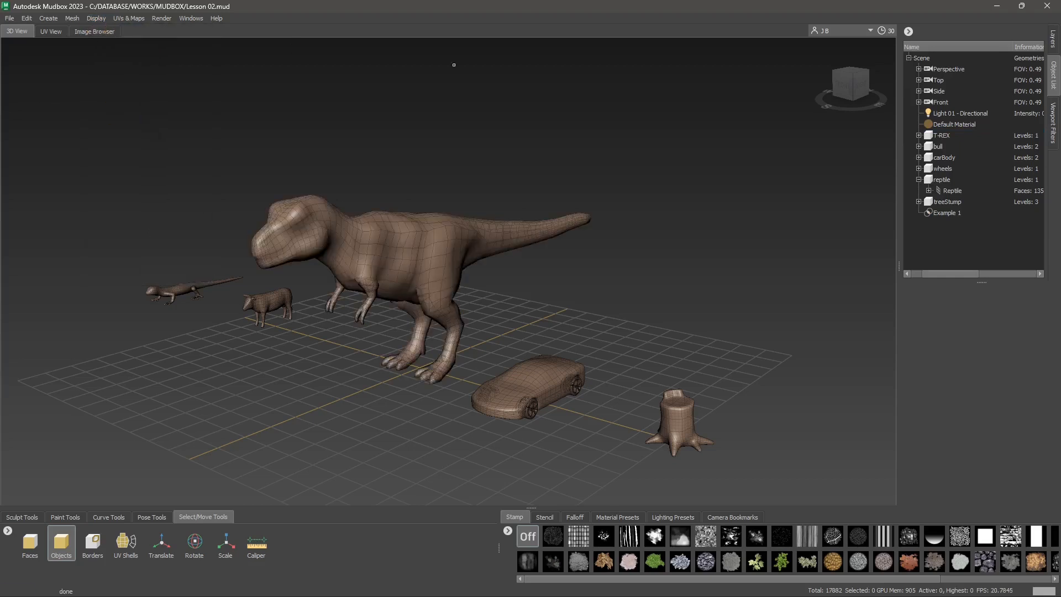
# Step: Select the T-Rex again and hide only that mesh
pyautogui.click(92, 19)
pyautogui.click(377, 233)
pyautogui.click(378, 240)
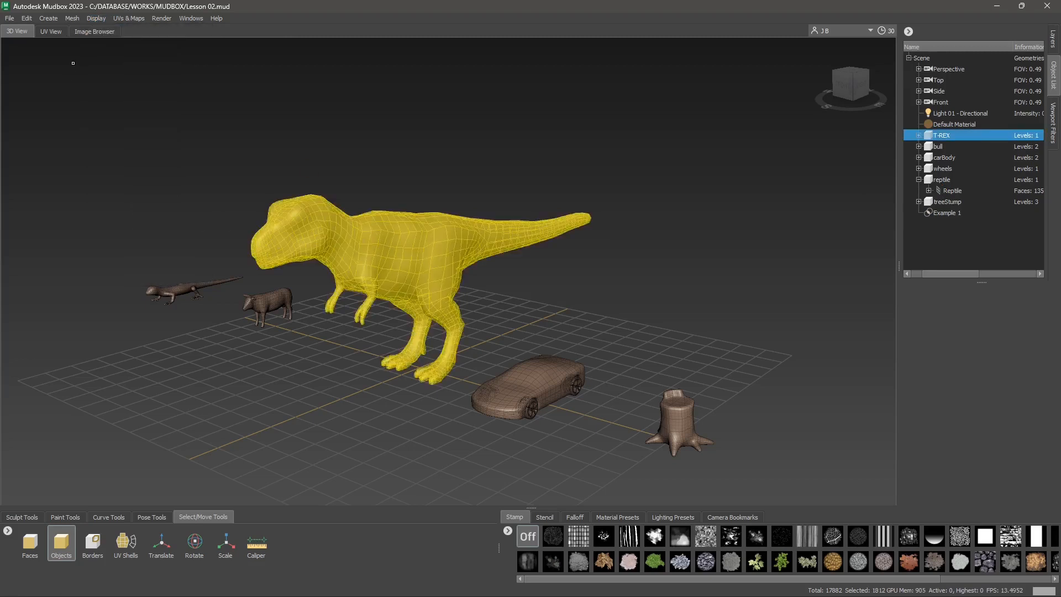
pyautogui.click(96, 20)
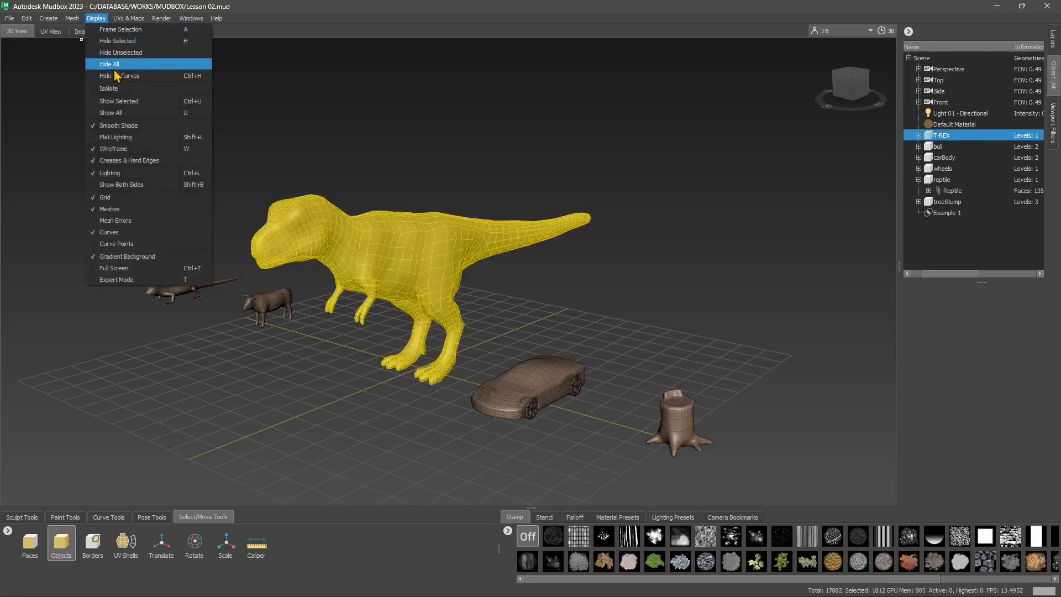
pyautogui.click(118, 42)
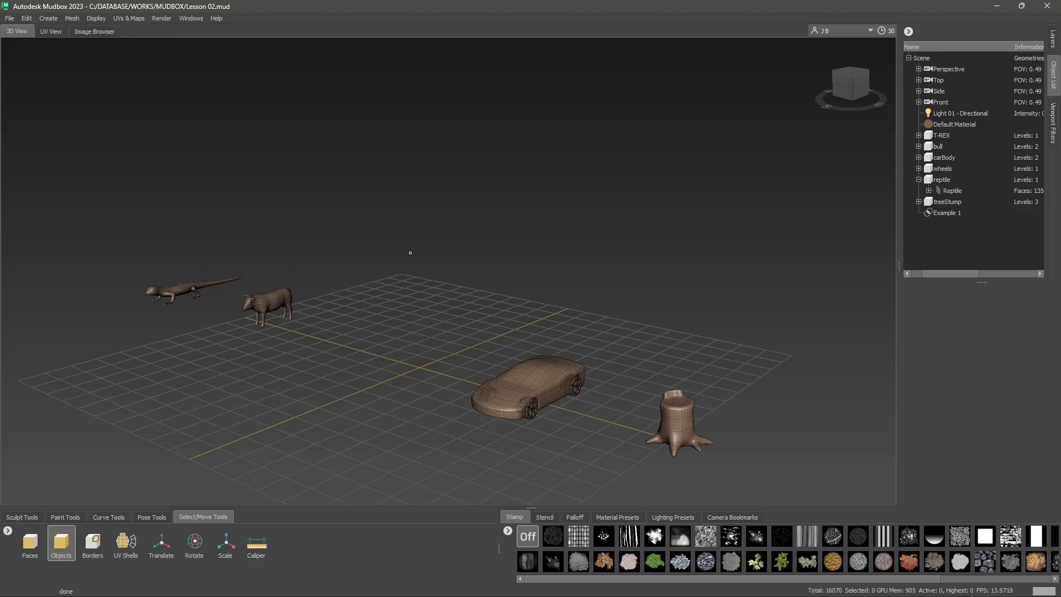
# Step: Select the hidden T-REX by its name in the scene and unhide it with Show Selected
pyautogui.click(953, 136)
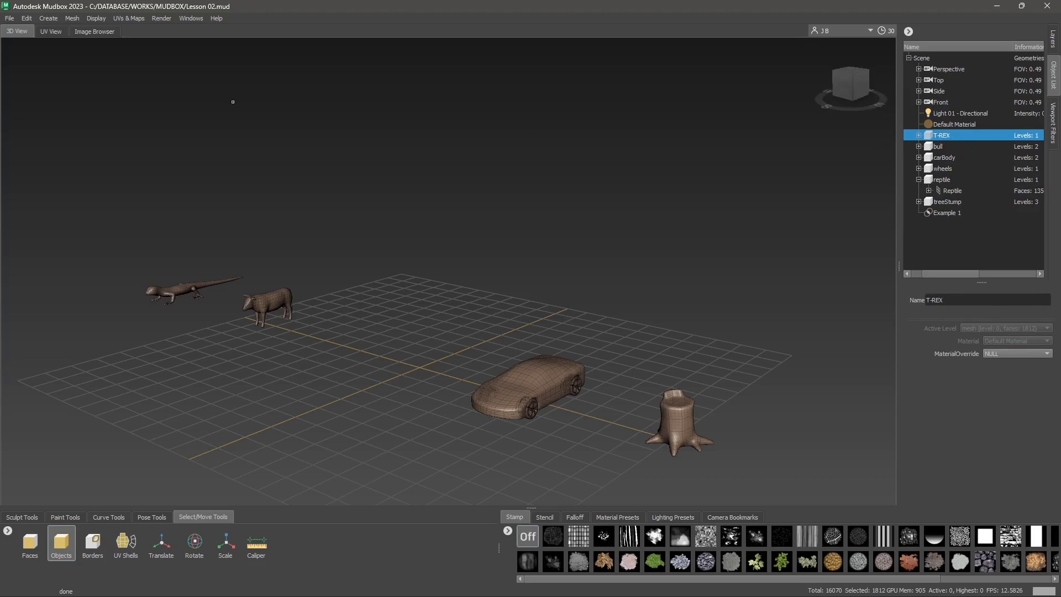
pyautogui.click(95, 18)
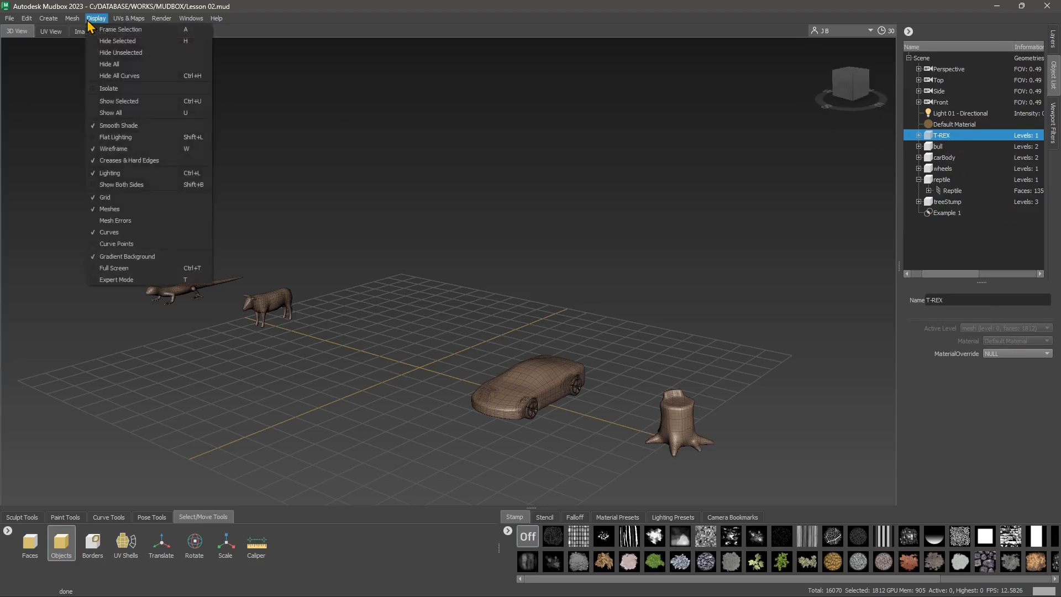
pyautogui.click(117, 101)
# Step: Isolate the selected T-Rex and turn the isolation off again
pyautogui.click(95, 18)
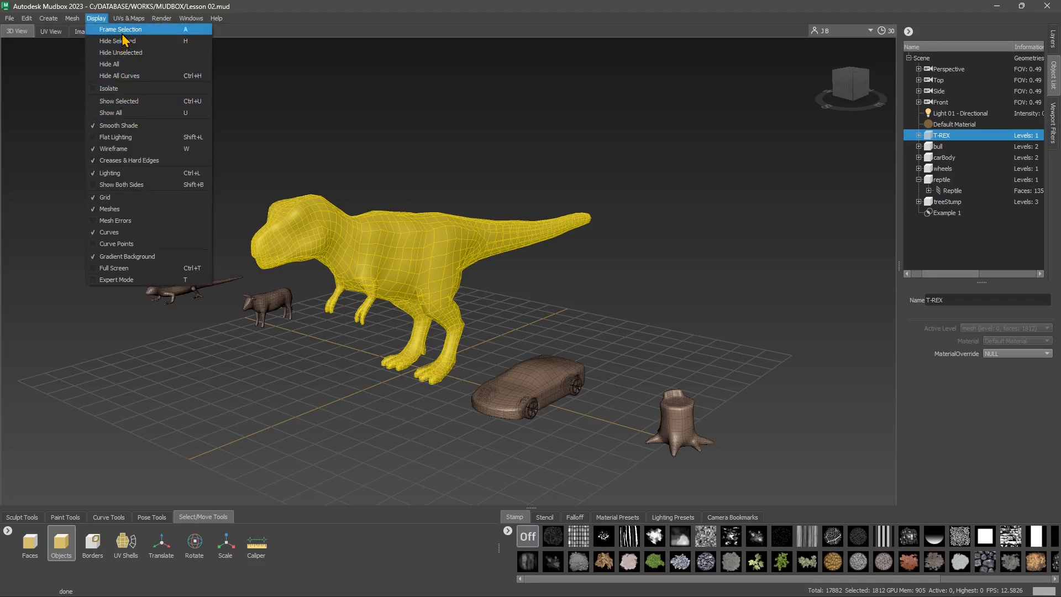
pyautogui.click(95, 89)
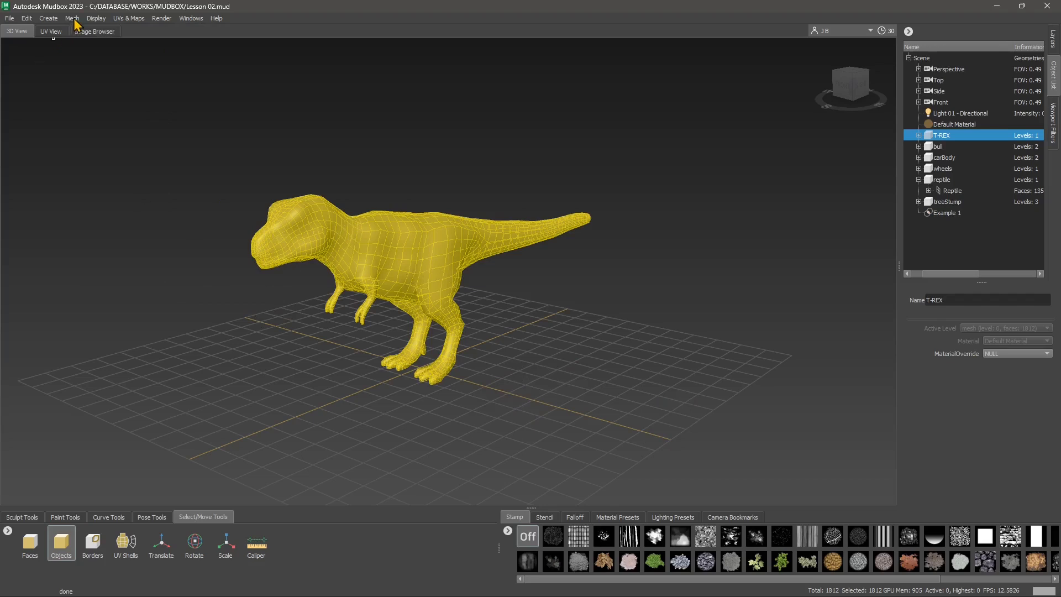
pyautogui.click(97, 18)
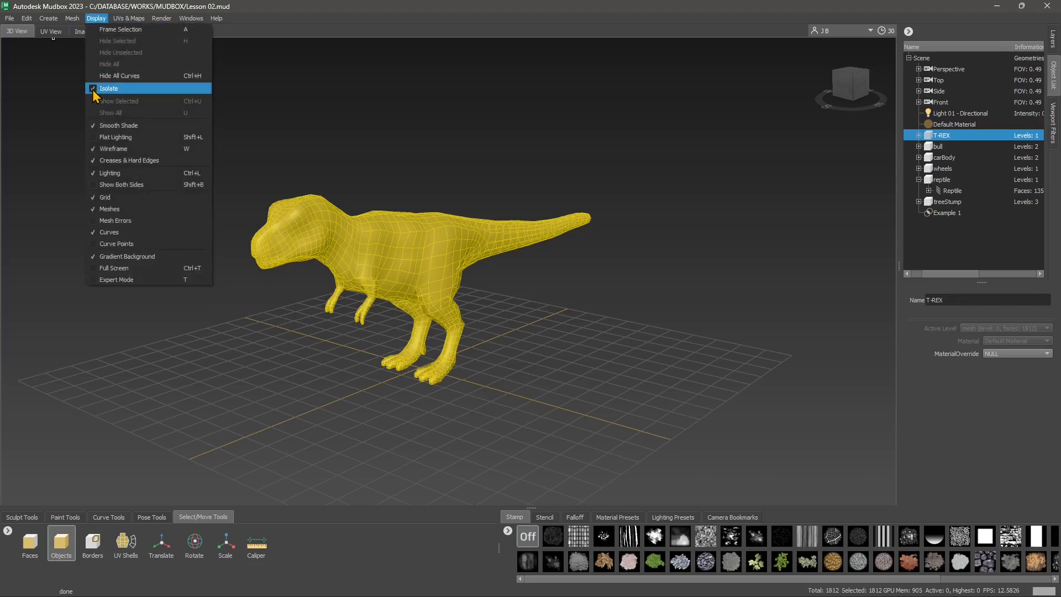
pyautogui.click(94, 96)
# Step: Turn on Flat Lighting for the viewport, turn off the Wireframe overlay, and clear the T-Rex selection
pyautogui.click(99, 19)
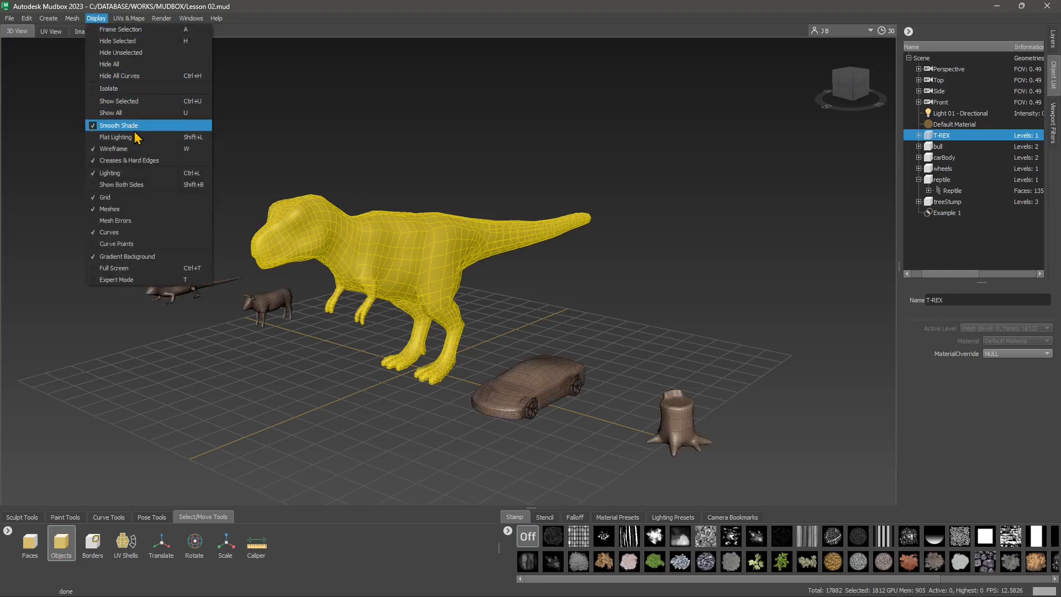
pyautogui.click(102, 137)
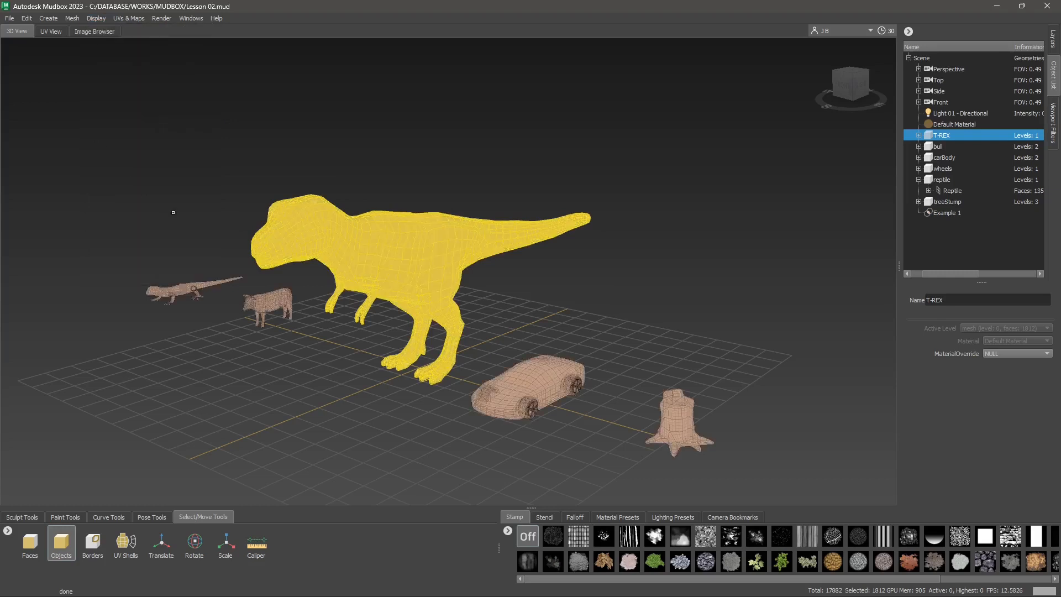
pyautogui.click(96, 18)
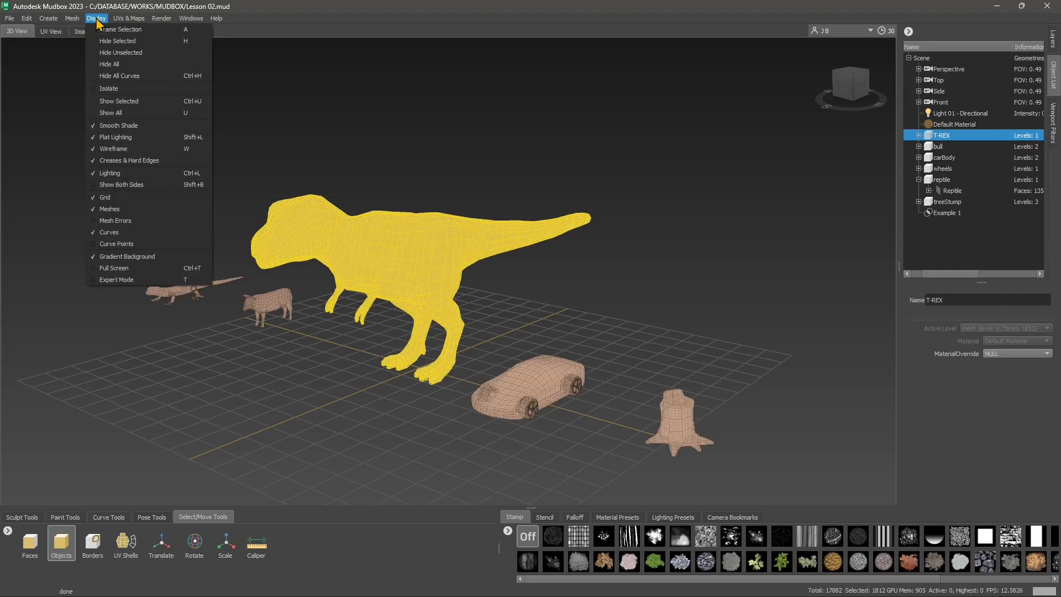
pyautogui.click(105, 148)
pyautogui.click(121, 171)
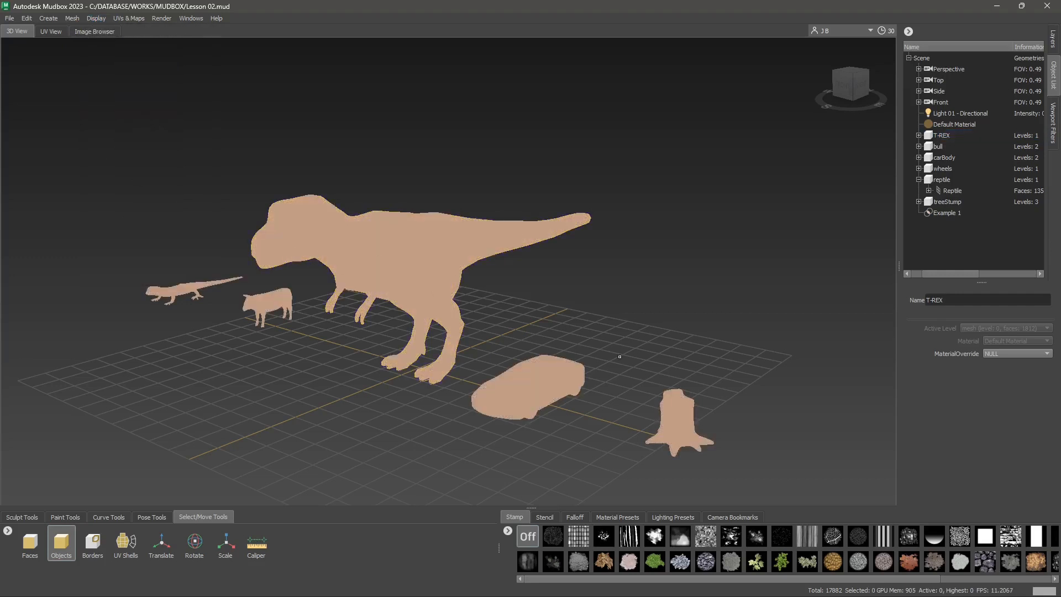
# Step: Turn off Flat Lighting, and switch Smooth Shade off and back on to compare faceted and smooth meshes
pyautogui.click(96, 19)
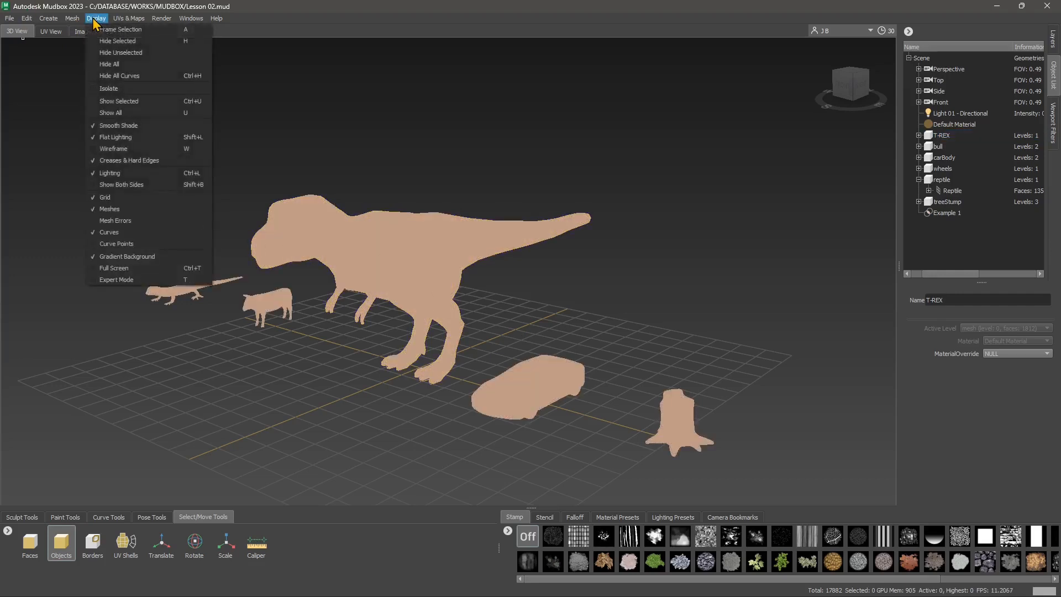
pyautogui.click(100, 138)
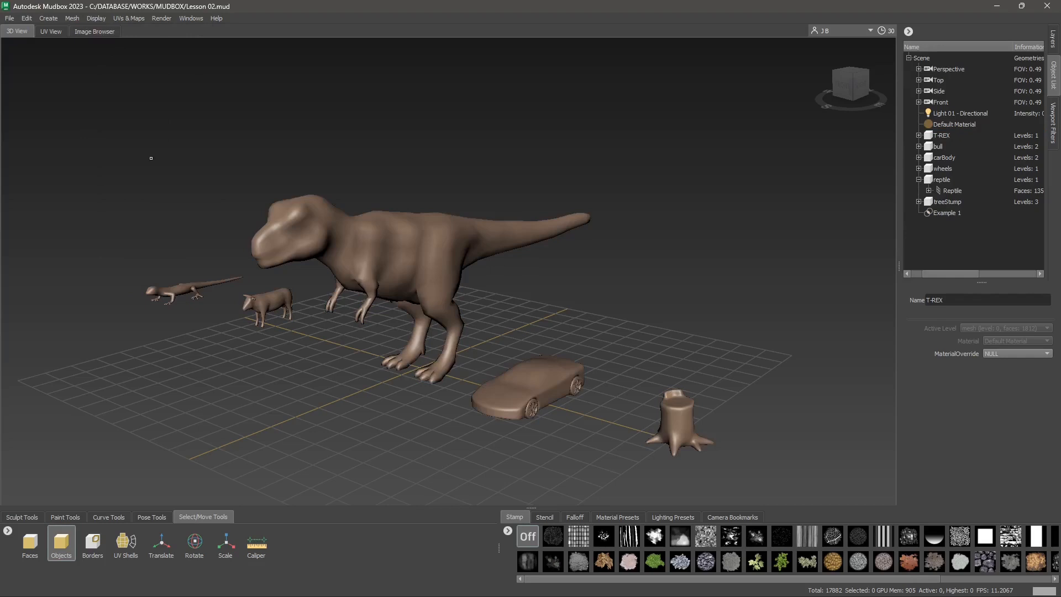
pyautogui.click(97, 19)
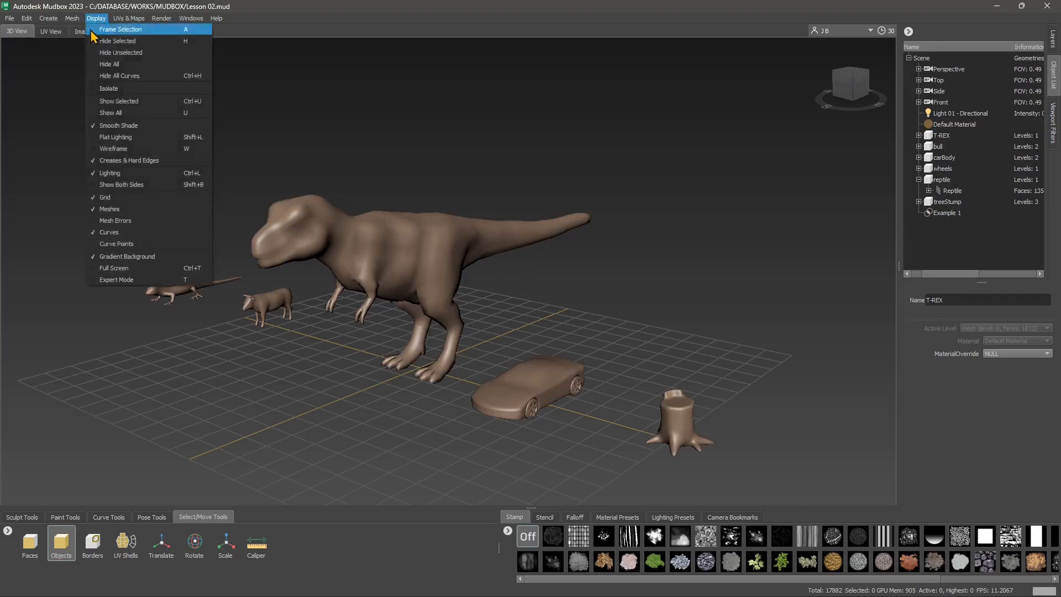
pyautogui.click(105, 127)
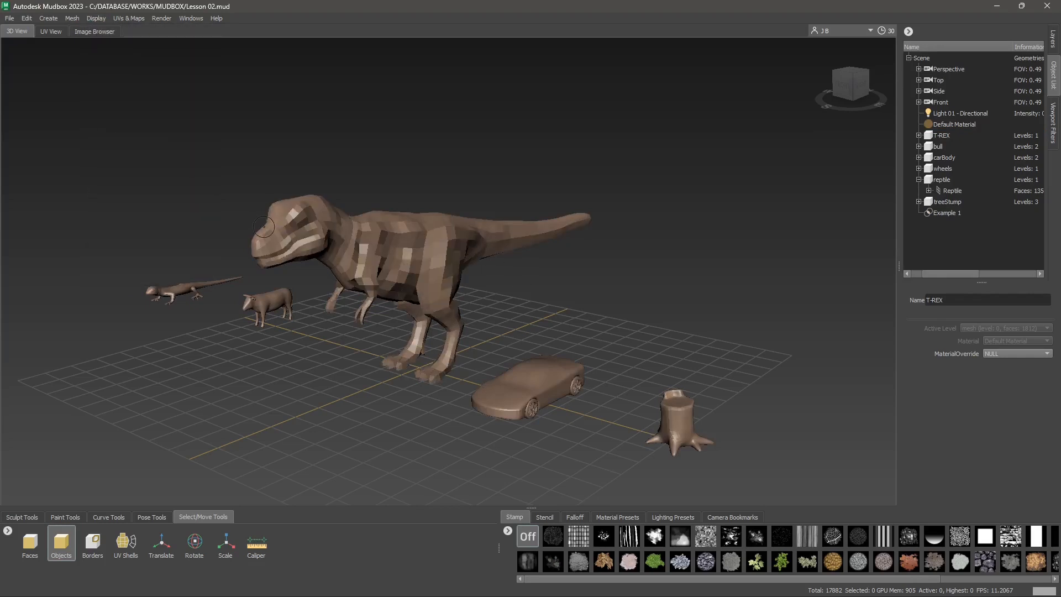
pyautogui.click(97, 19)
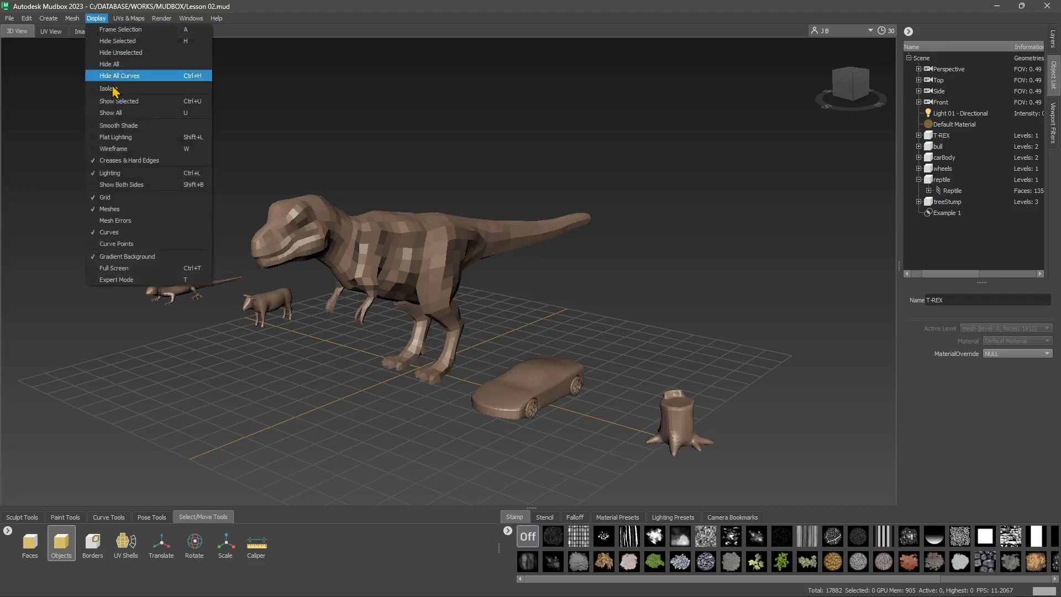
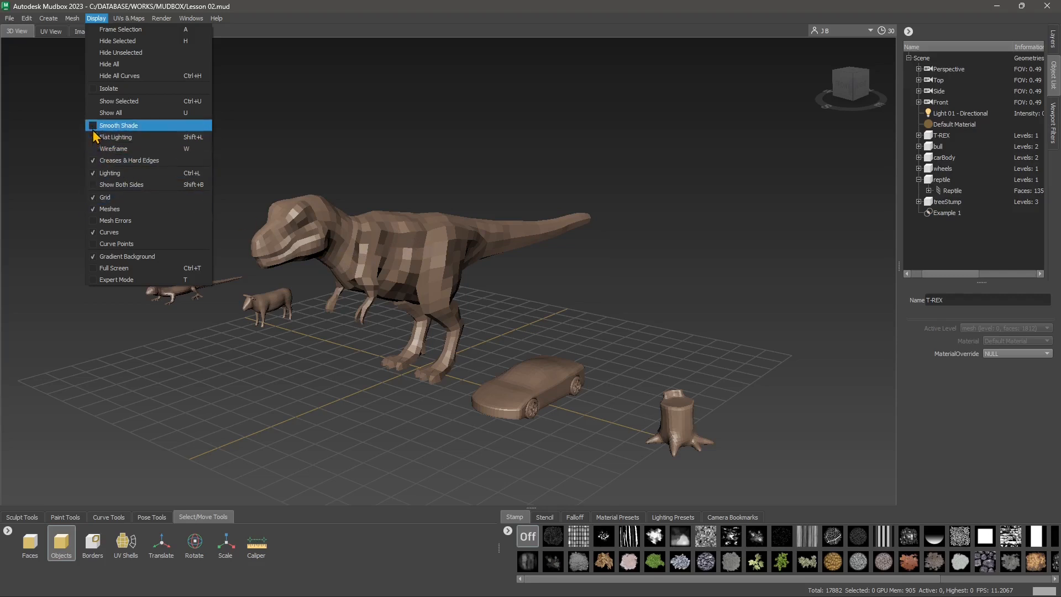
pyautogui.click(119, 125)
# Step: Turn off the display of Creases & Hard Edges, and toggle Smooth Shade off and on once more
pyautogui.click(96, 18)
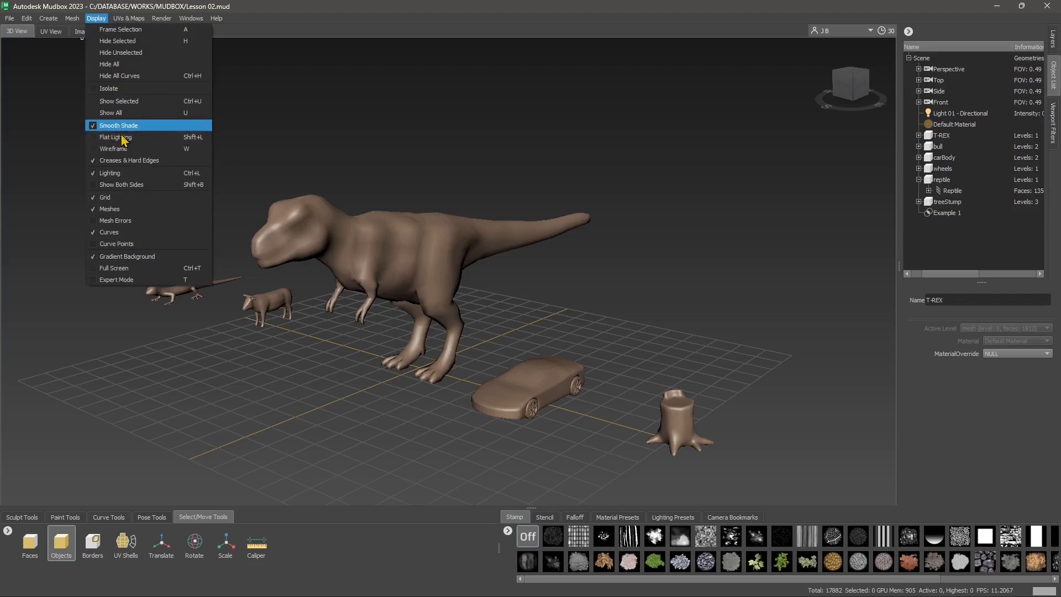
pyautogui.click(110, 161)
pyautogui.click(96, 18)
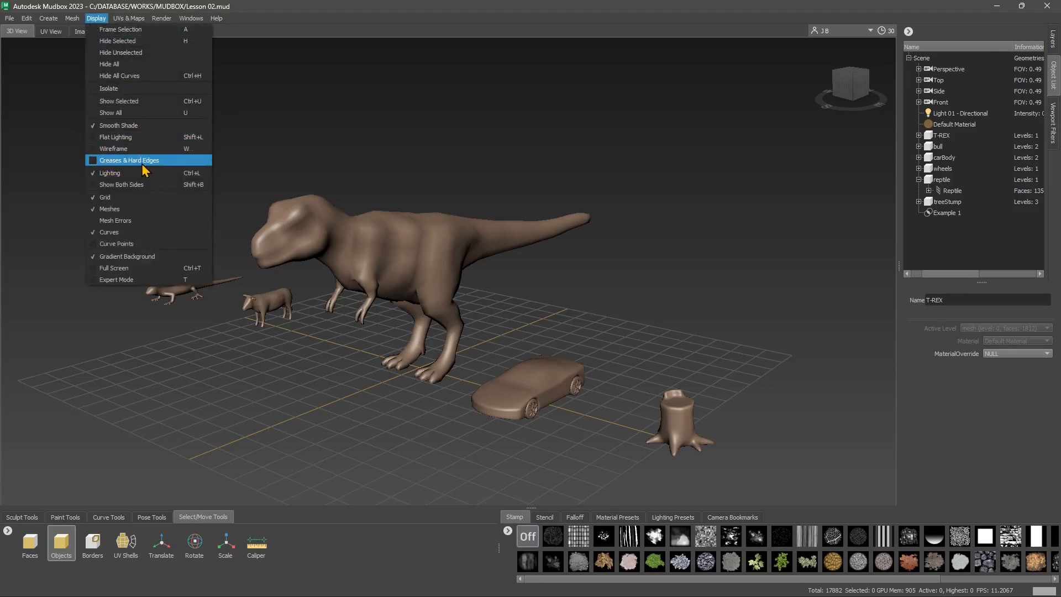
pyautogui.click(118, 125)
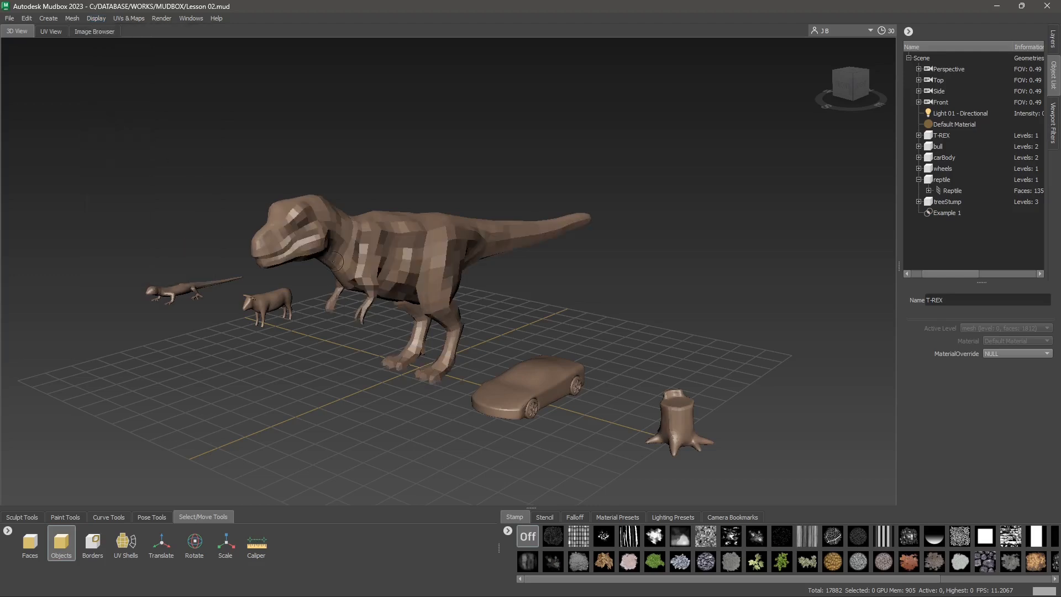
pyautogui.click(96, 18)
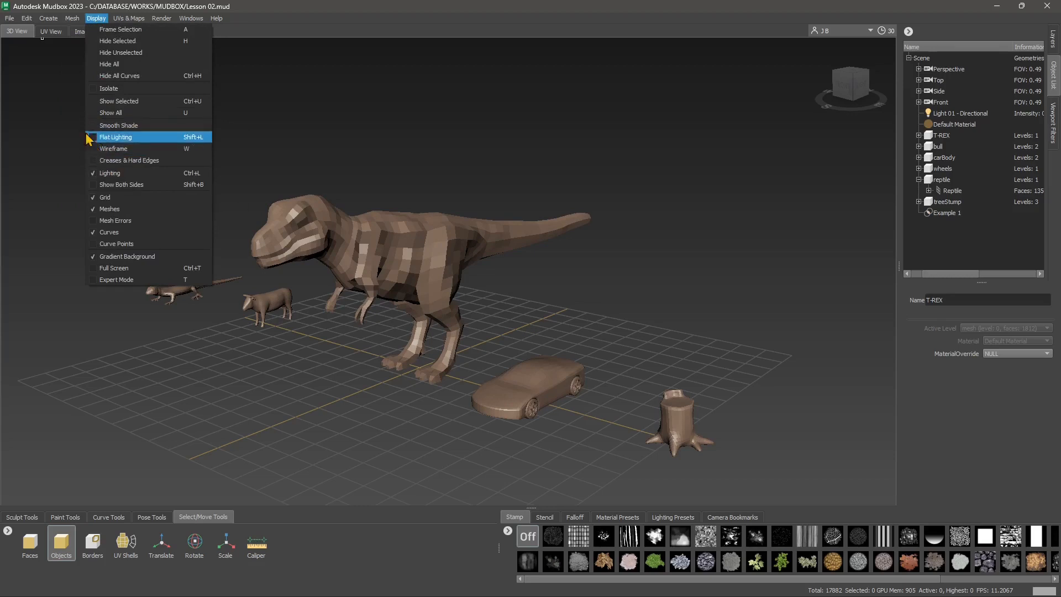
pyautogui.click(102, 129)
# Step: Switch the scene's Lighting off and back on, and enable Show Both Sides for the meshes
pyautogui.click(96, 19)
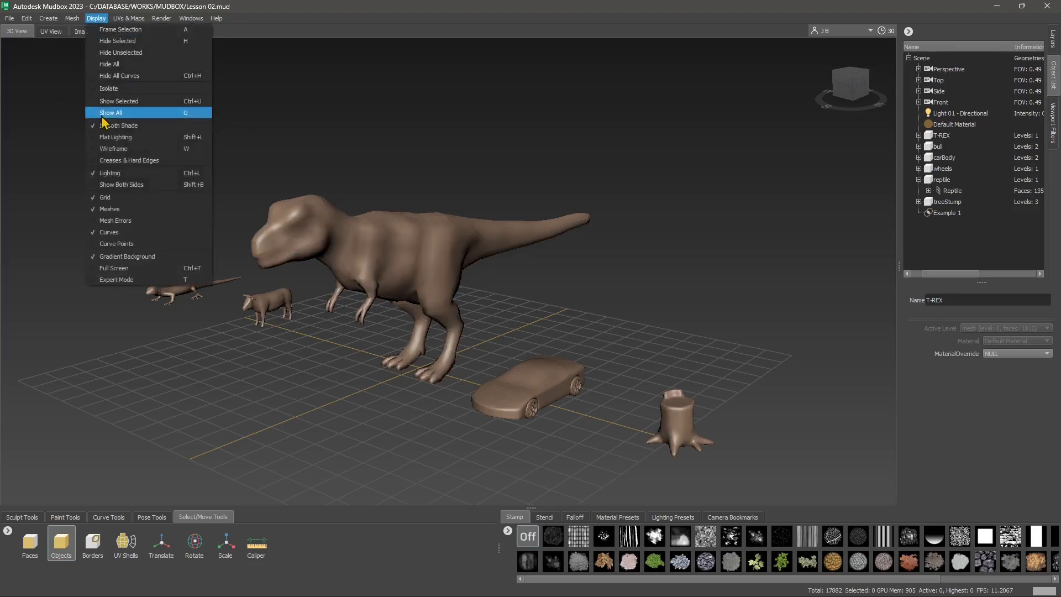
pyautogui.click(115, 174)
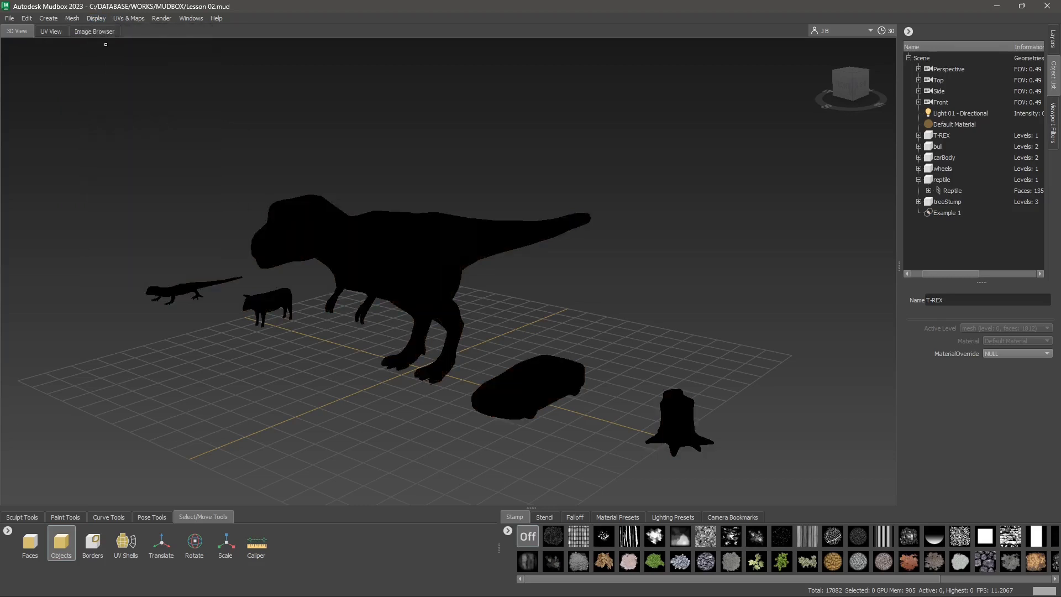
pyautogui.click(96, 20)
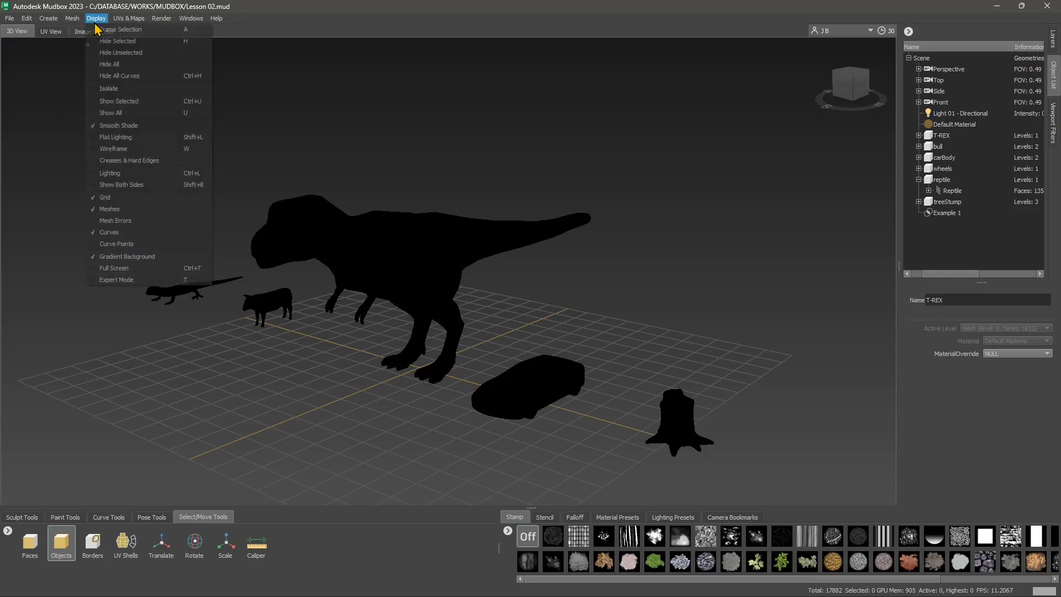
pyautogui.click(94, 174)
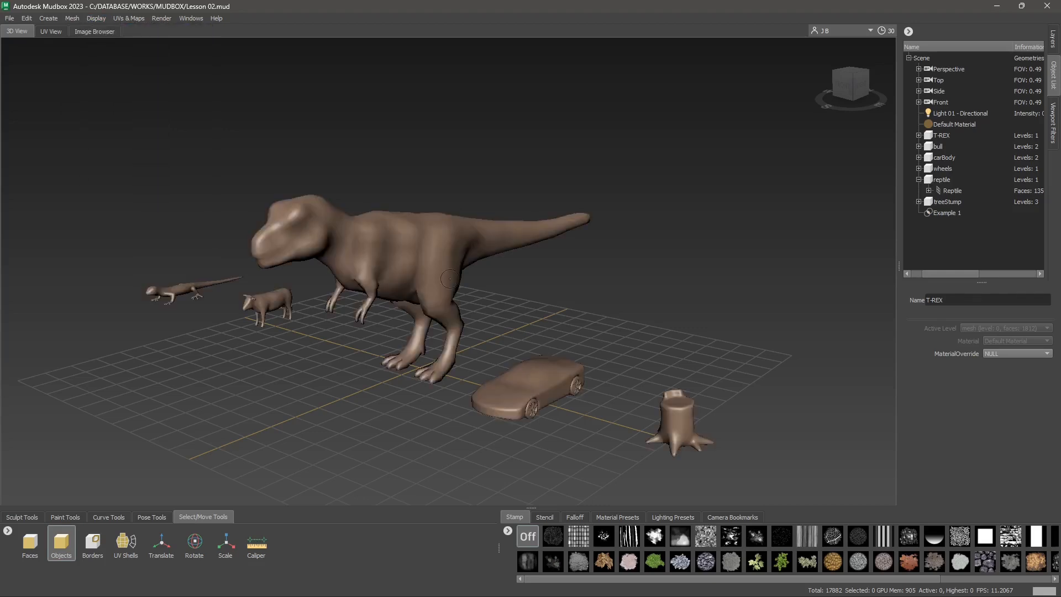
pyautogui.click(96, 20)
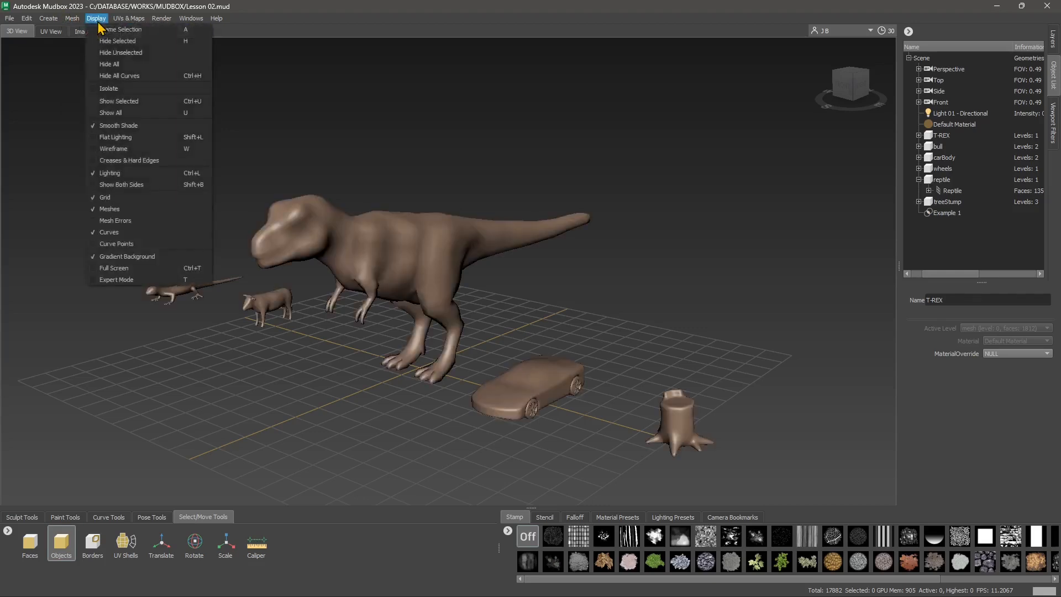
pyautogui.click(93, 187)
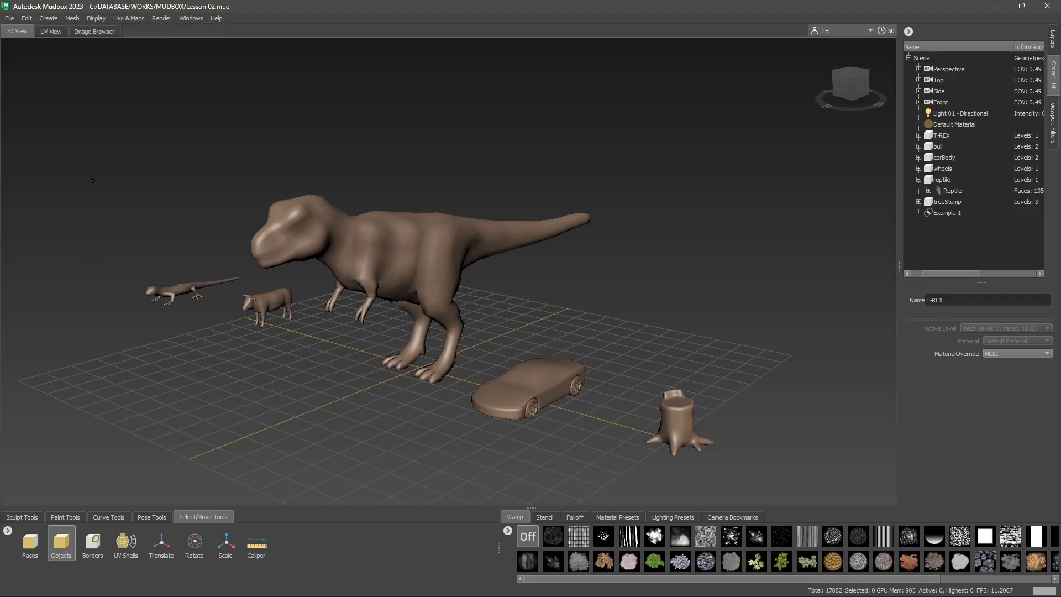
# Step: Hide the viewport grid and show it again, and do the same with all meshes
pyautogui.click(96, 18)
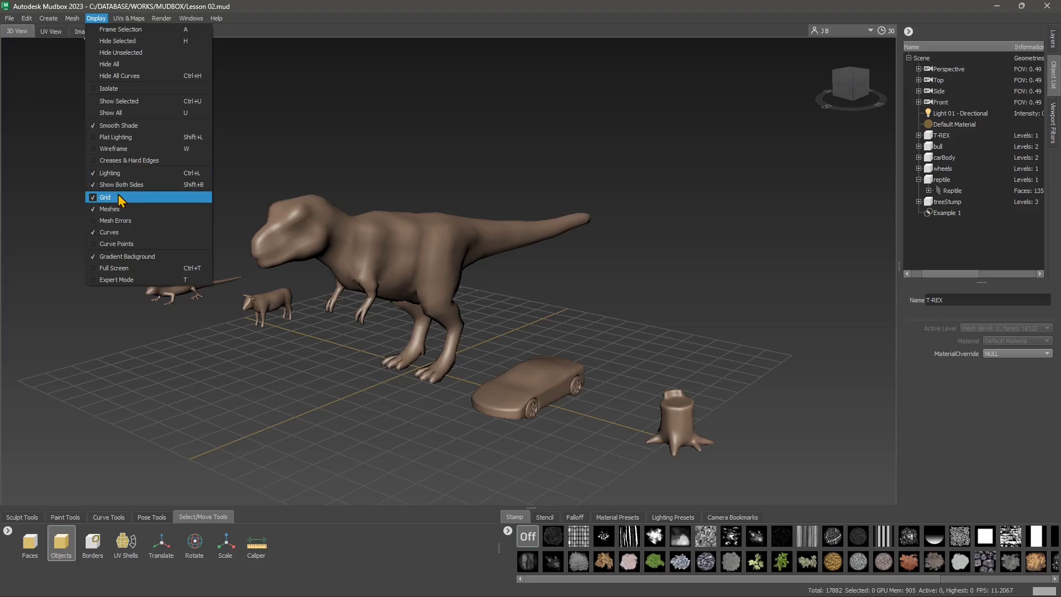
pyautogui.click(94, 197)
pyautogui.click(95, 18)
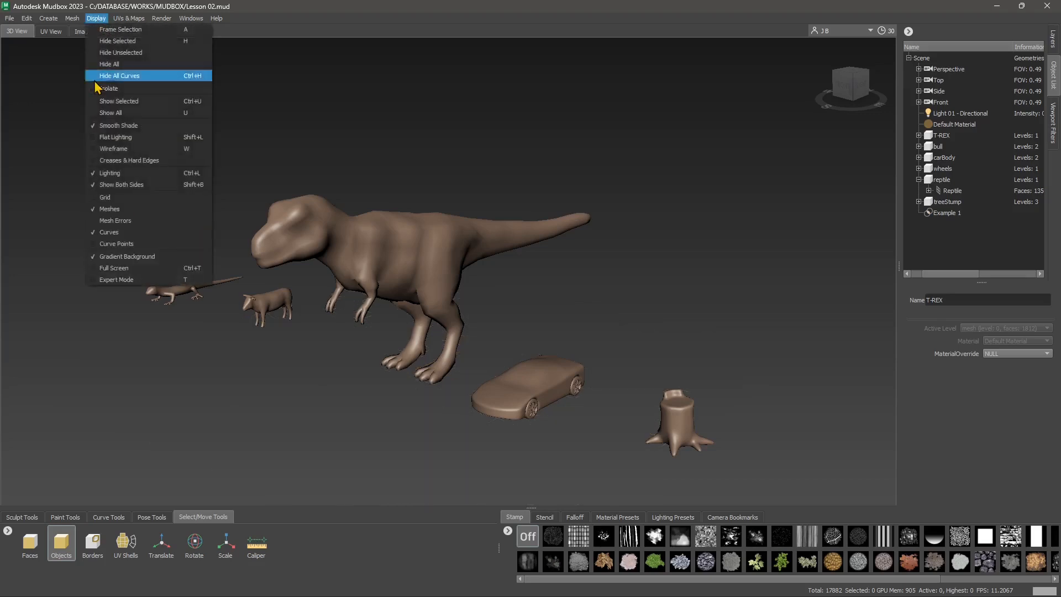
pyautogui.click(91, 197)
pyautogui.click(95, 18)
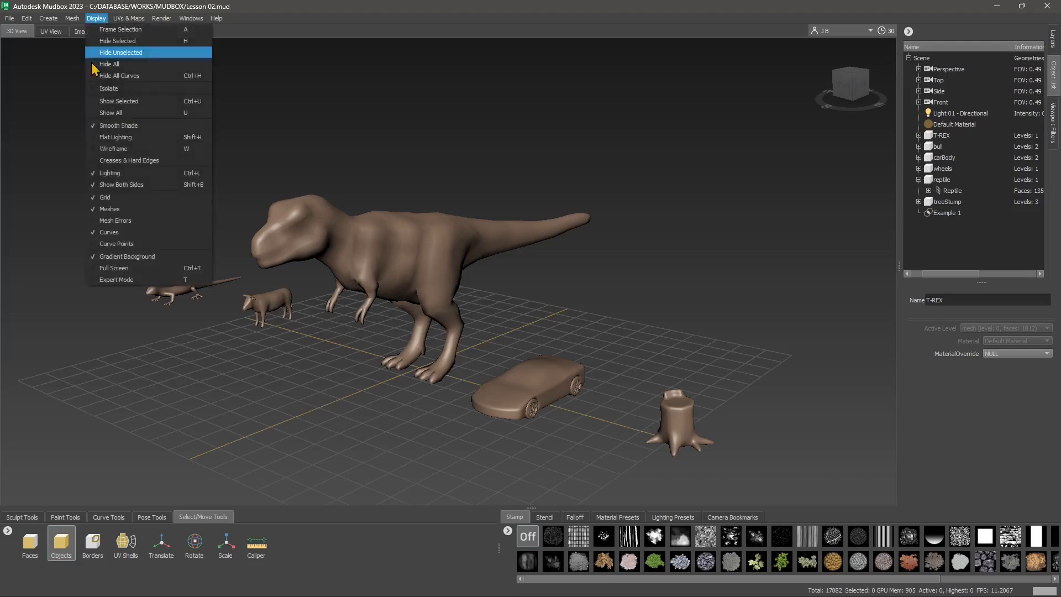
pyautogui.click(95, 209)
pyautogui.click(95, 18)
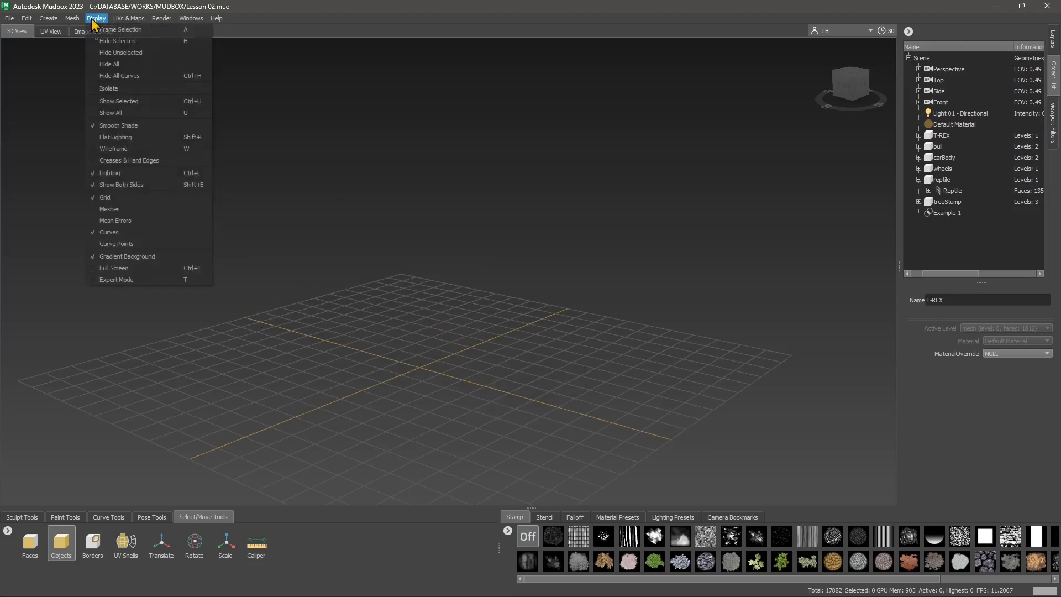
pyautogui.click(95, 209)
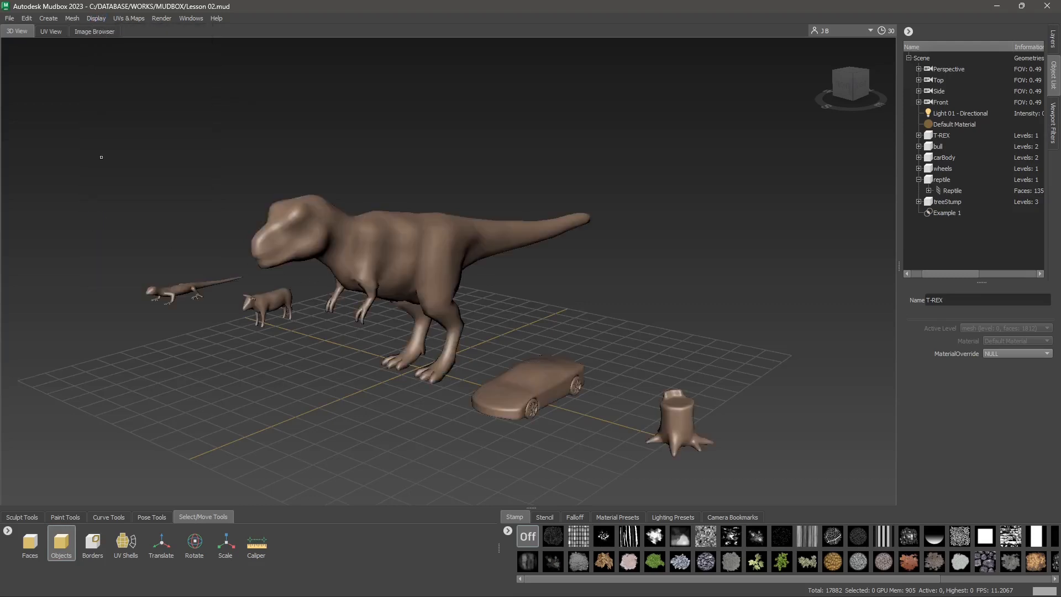
# Step: Turn on Mesh Errors, and toggle the Gradient Background off, on and off again, leaving a plain background
pyautogui.click(95, 18)
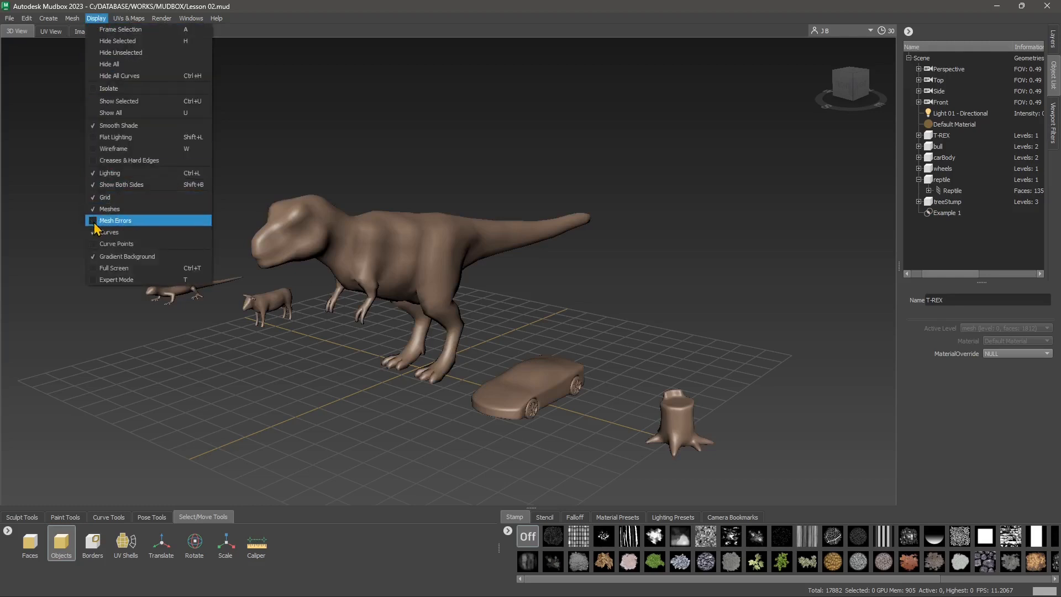
pyautogui.click(105, 221)
pyautogui.click(95, 19)
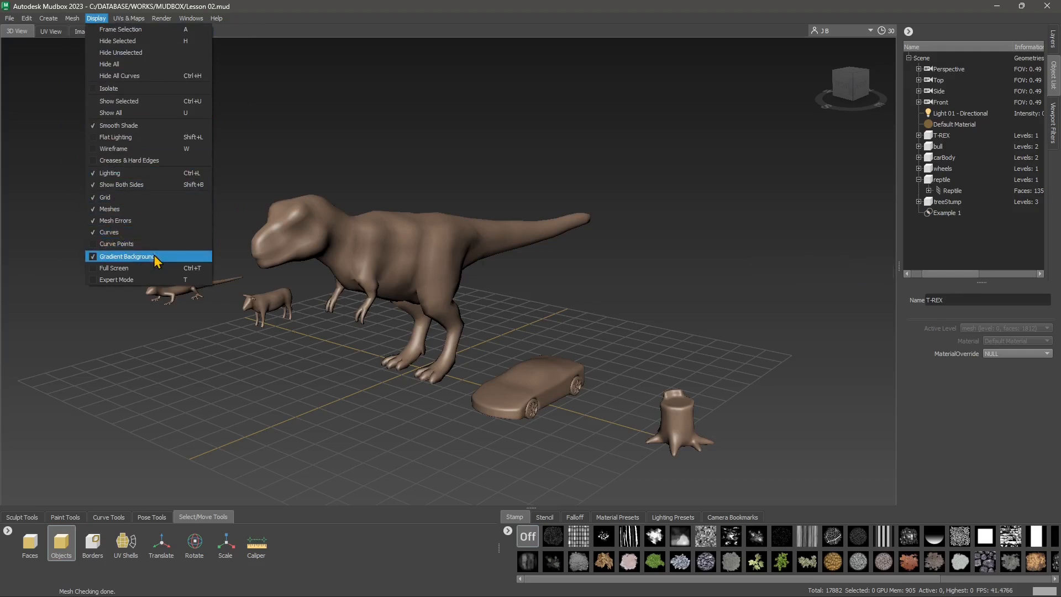
pyautogui.click(101, 257)
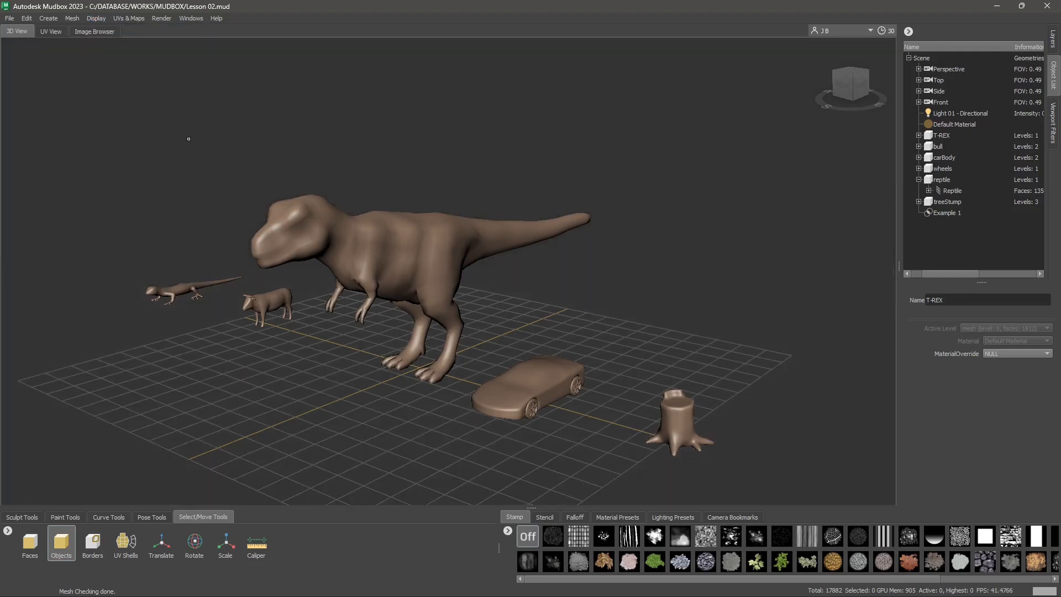
pyautogui.click(95, 19)
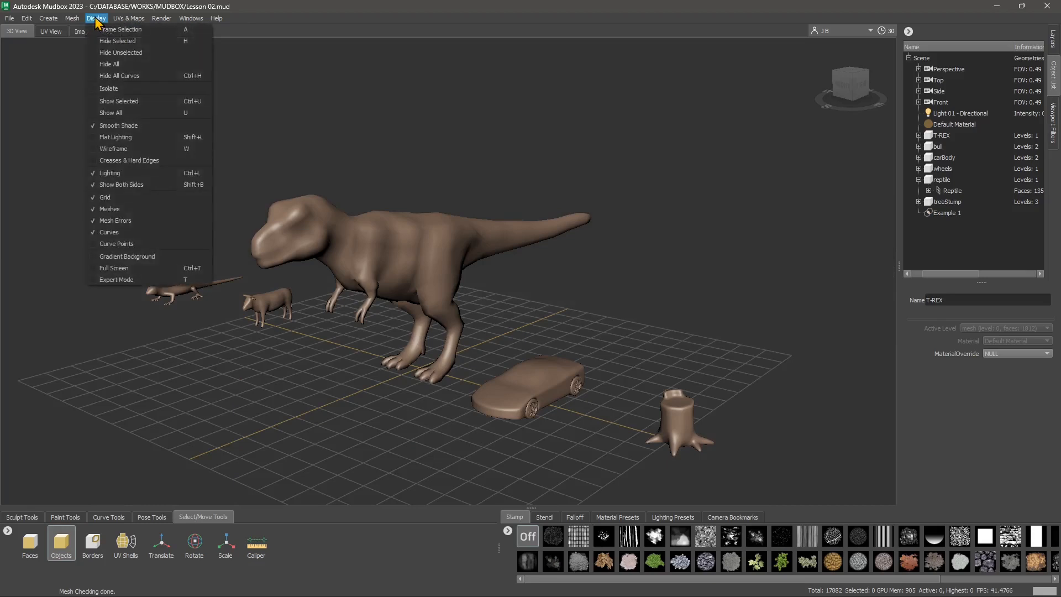
pyautogui.click(105, 257)
pyautogui.click(96, 18)
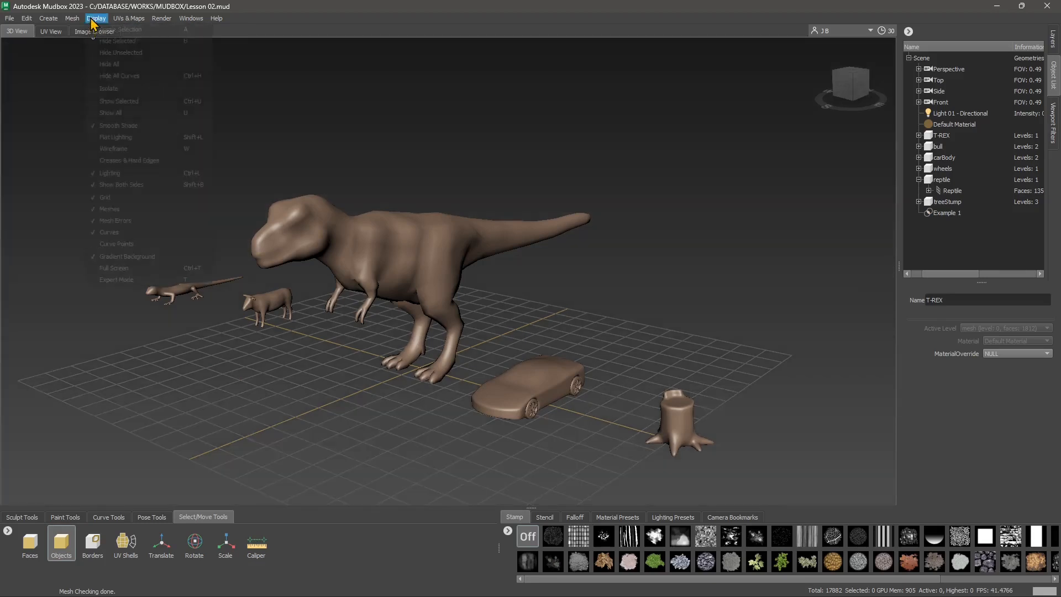
pyautogui.click(103, 255)
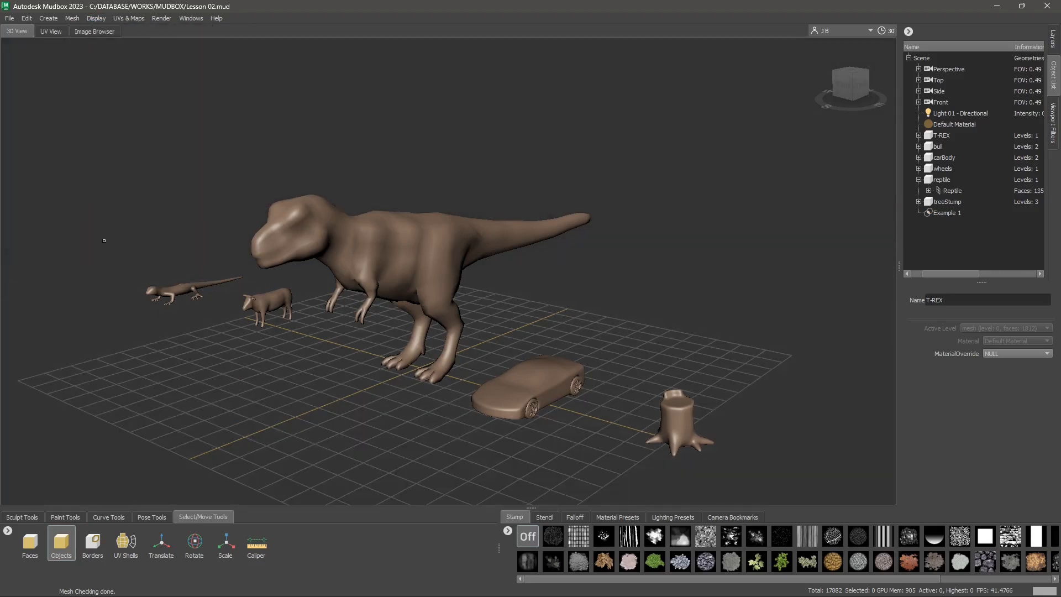
# Step: Switch the program to Full Screen and enable Expert Mode so only the viewport remains
pyautogui.click(95, 19)
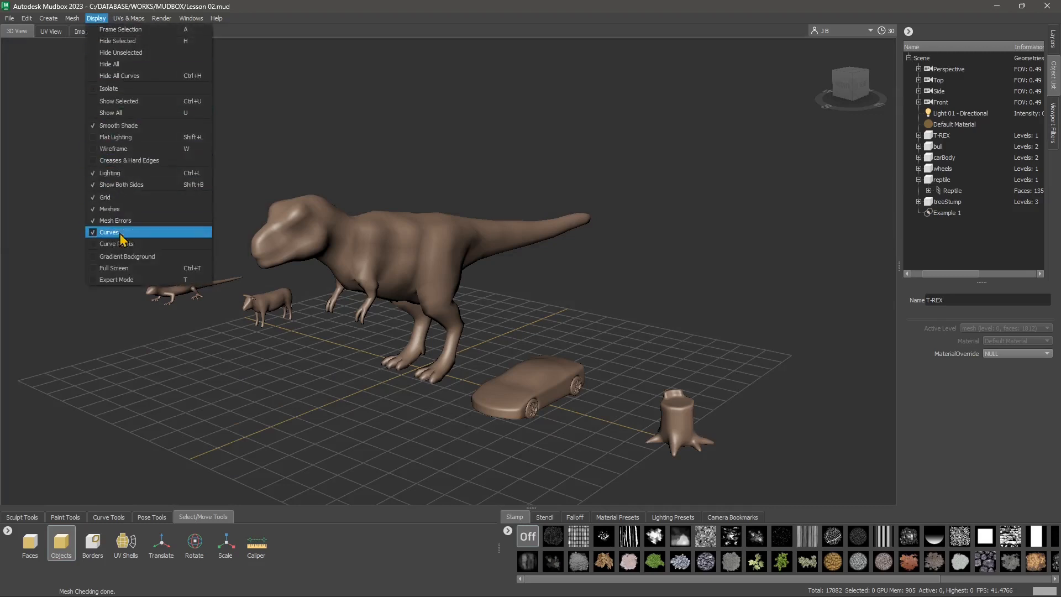
pyautogui.click(111, 269)
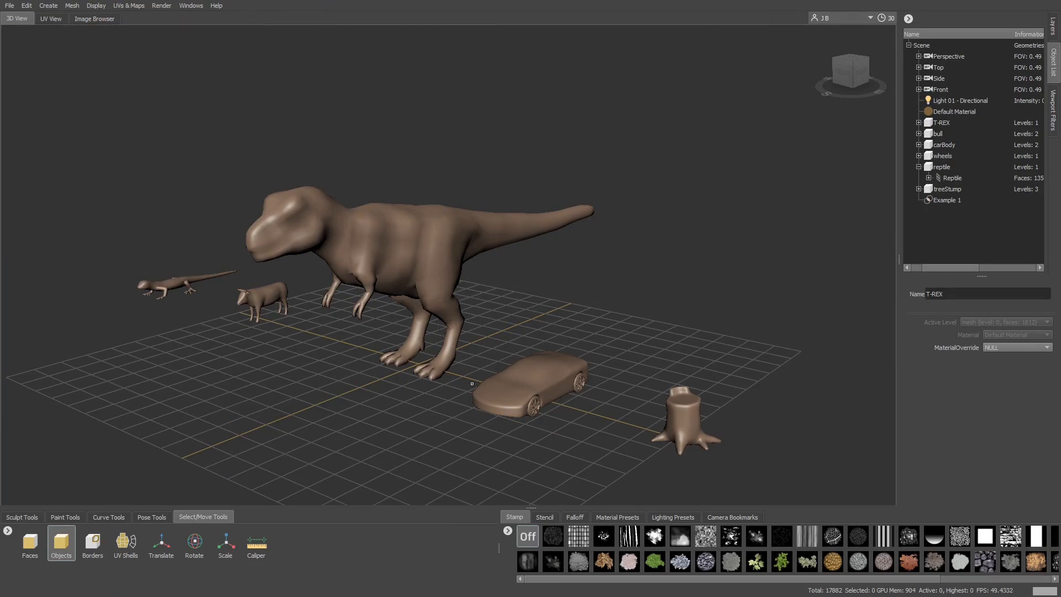
pyautogui.click(96, 6)
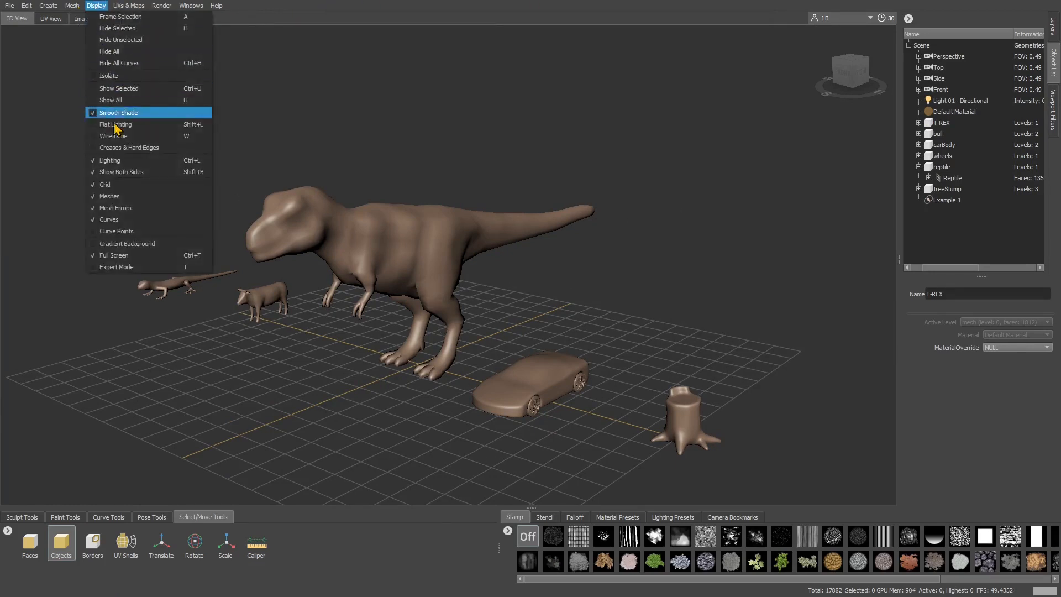
pyautogui.click(95, 268)
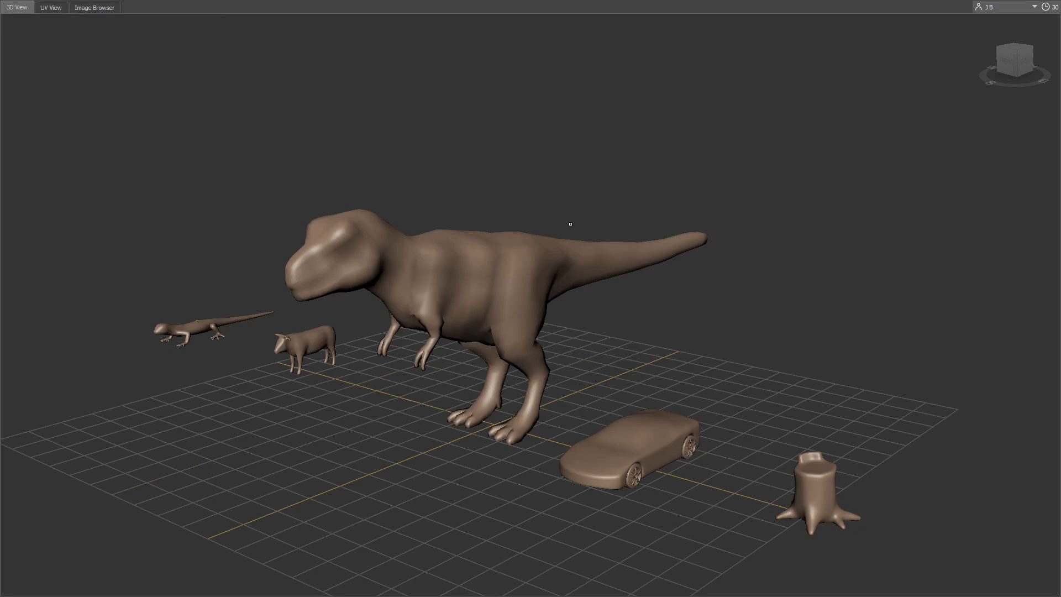
# Step: Leave Expert Mode and switch off Full Screen so the complete interface and title bar return
pyautogui.press('Tab')
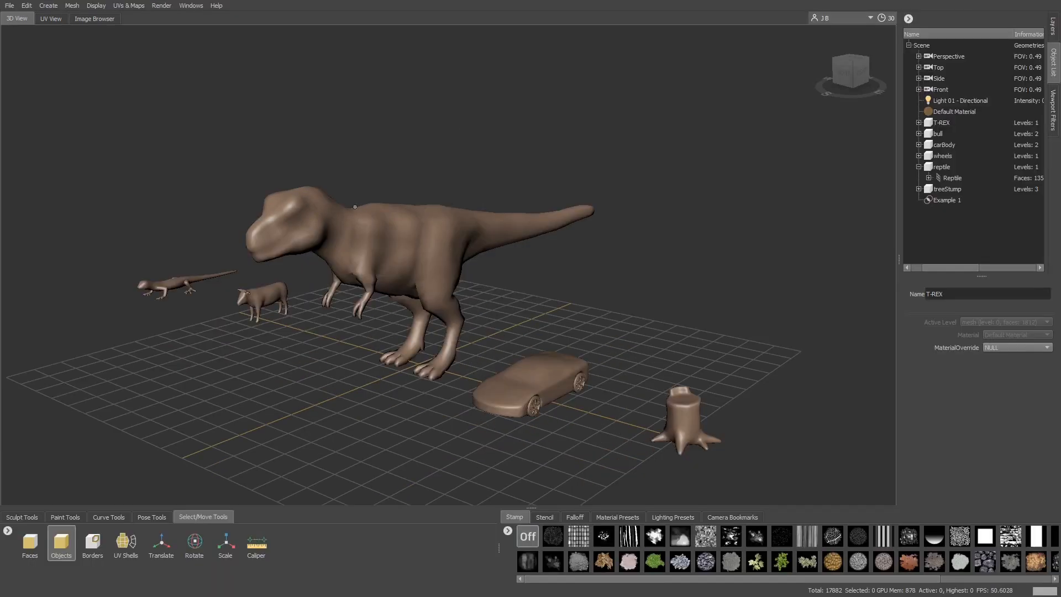
pyautogui.click(92, 6)
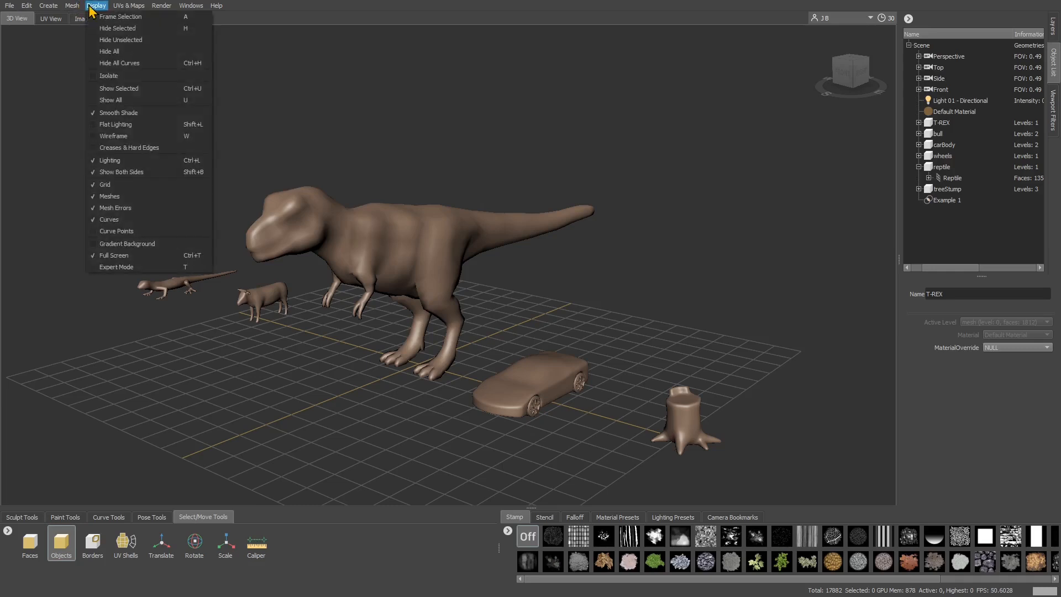
pyautogui.click(109, 258)
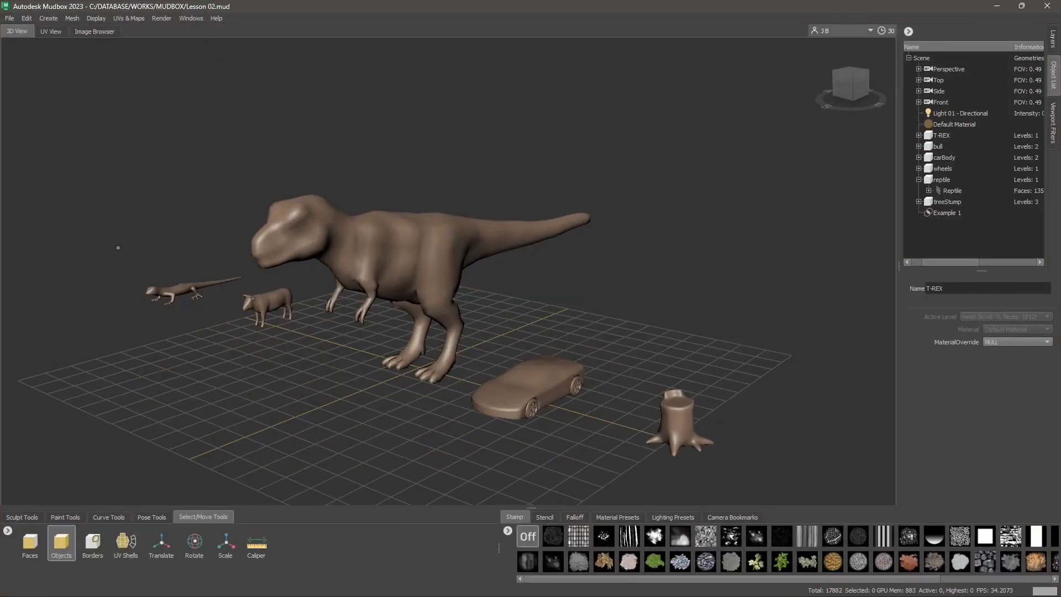
# Step: Turn on the Wireframe display over the smooth-shaded meshes in the 3D view
pyautogui.click(72, 18)
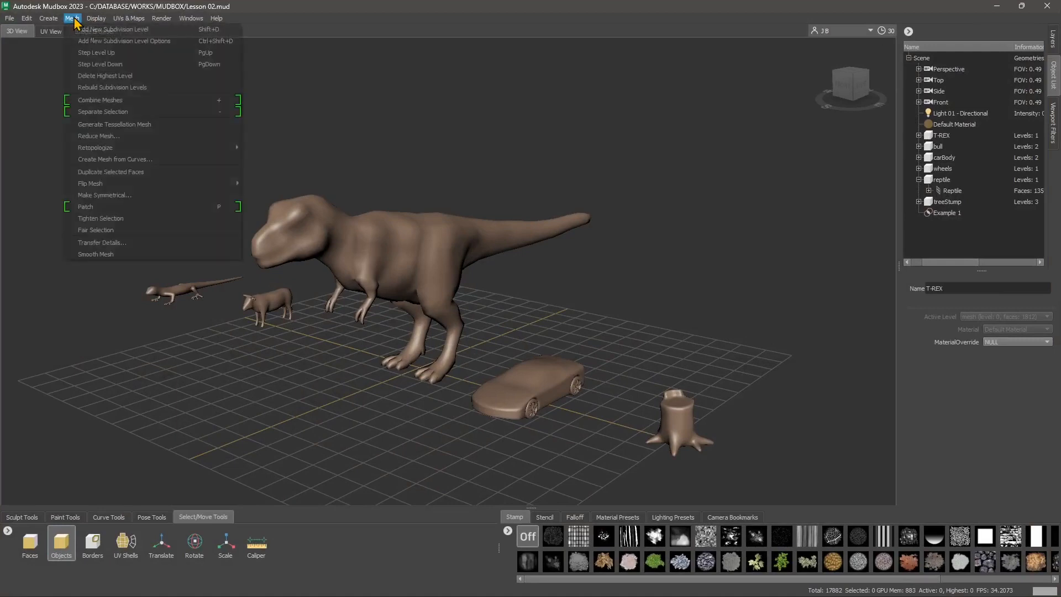
pyautogui.moveTo(96, 18)
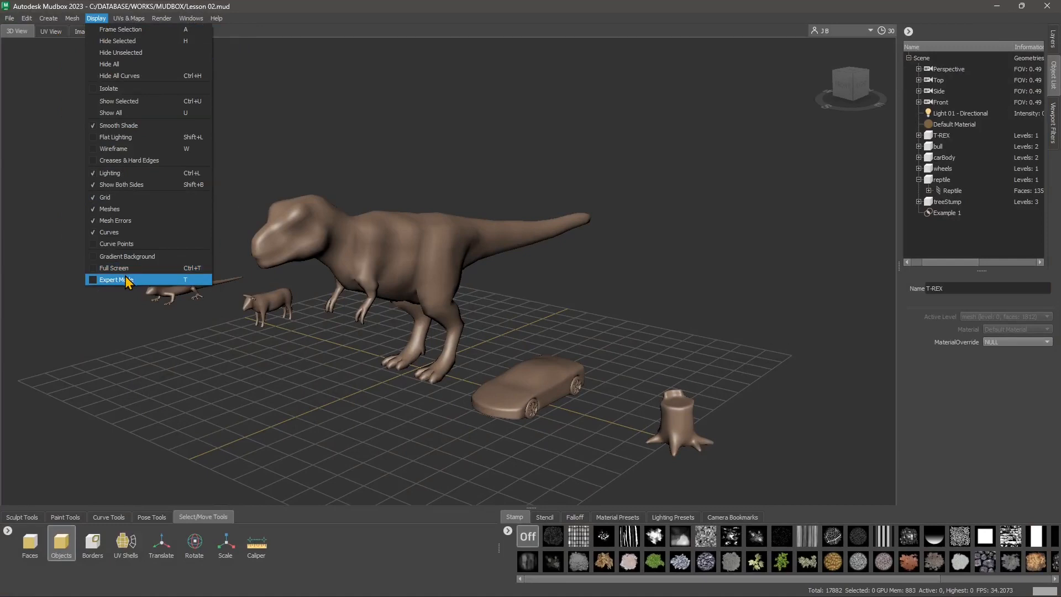
pyautogui.click(92, 150)
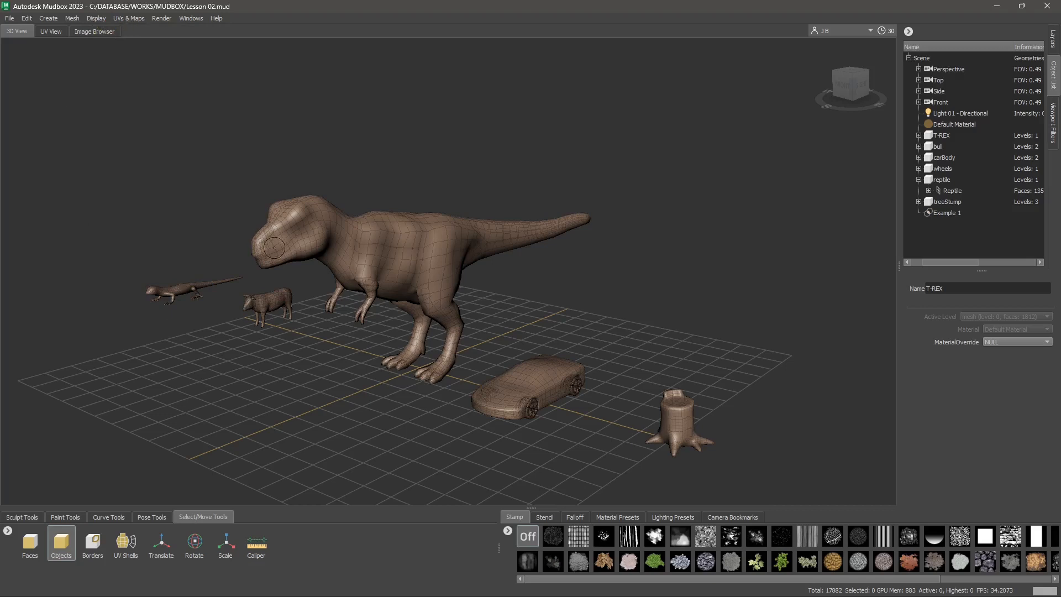
pyautogui.click(97, 19)
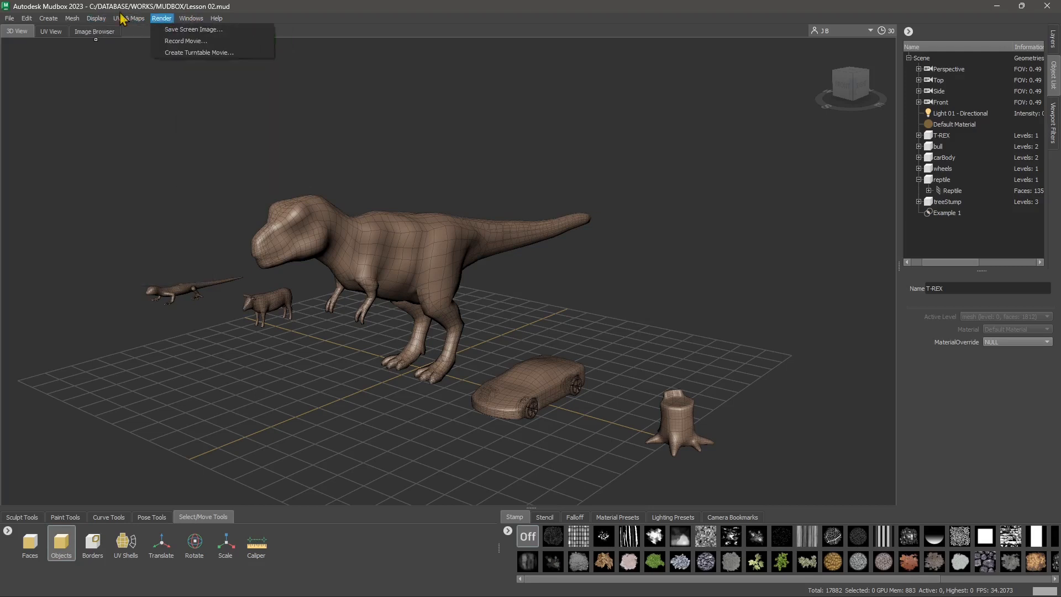
pyautogui.click(118, 217)
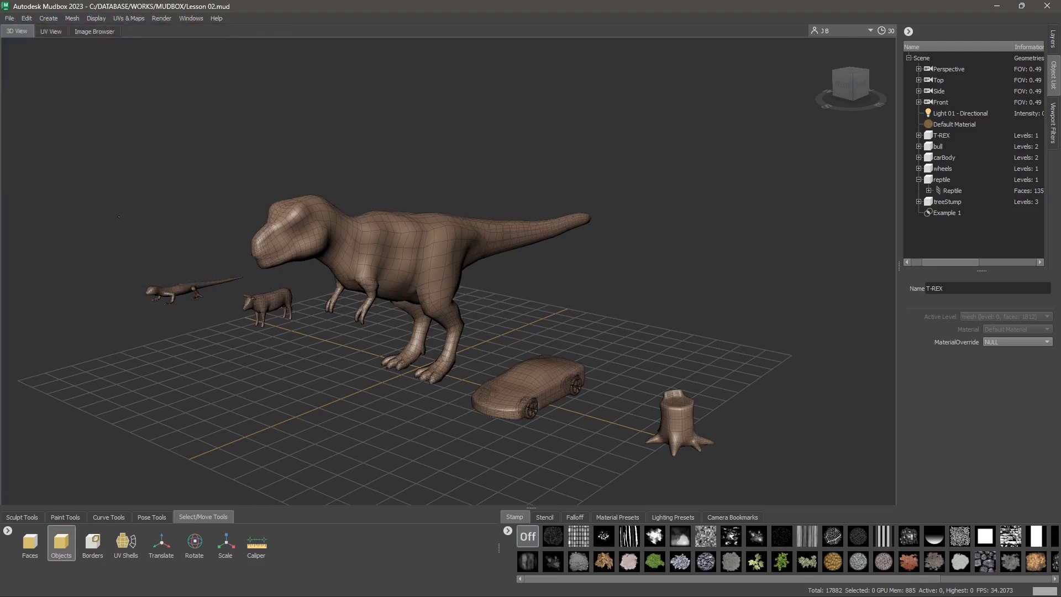